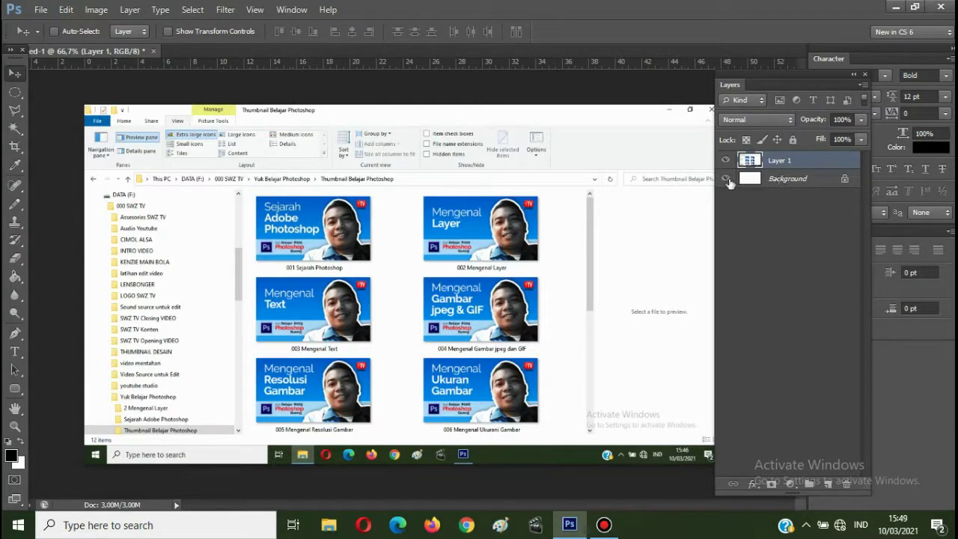
Hide Layer 1 so that only the white Background layer is displayed
left_click(789, 182)
left_click(776, 163)
left_click(725, 163)
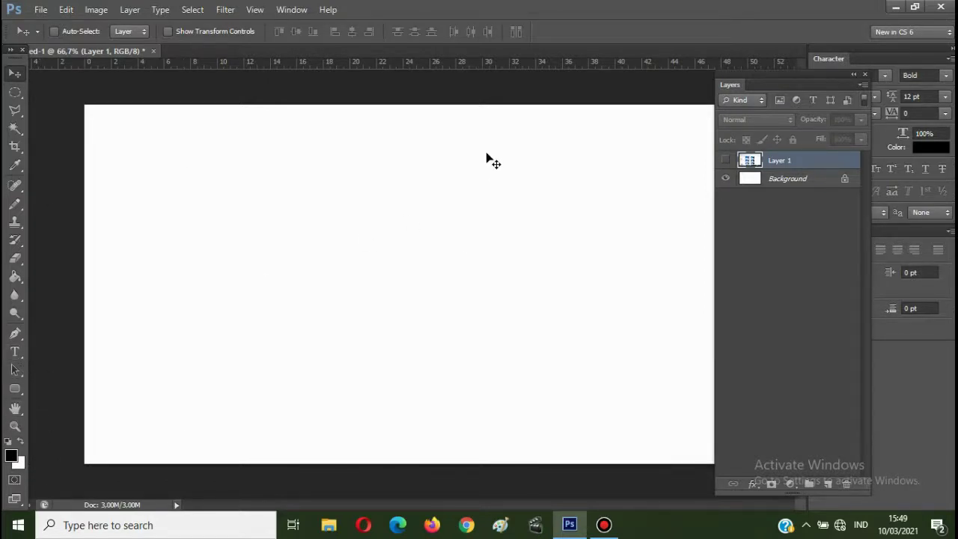
Add the horizontal text "SWZ TV" in Raleway Bold 30 pt to the upper part of the canvas
left_click(15, 352)
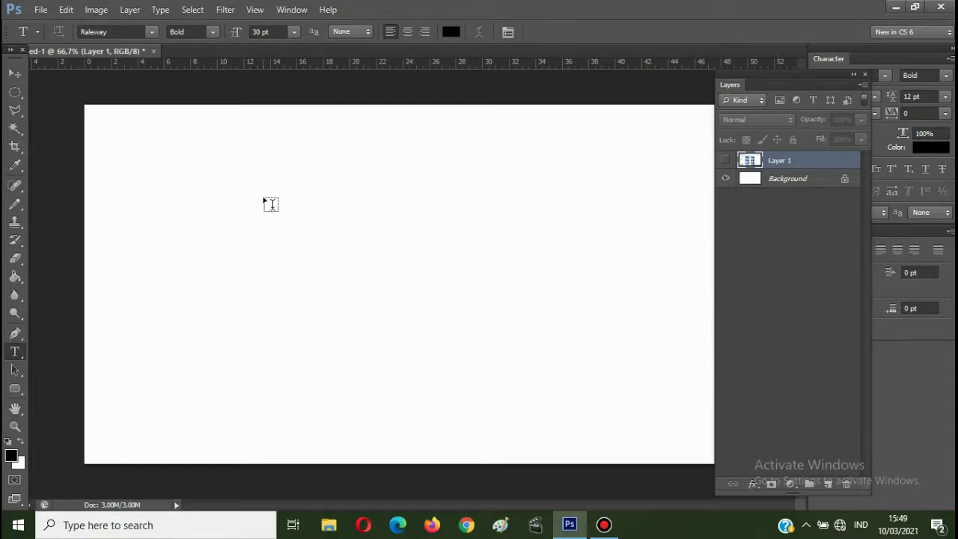
left_click(264, 200)
left_click(438, 254)
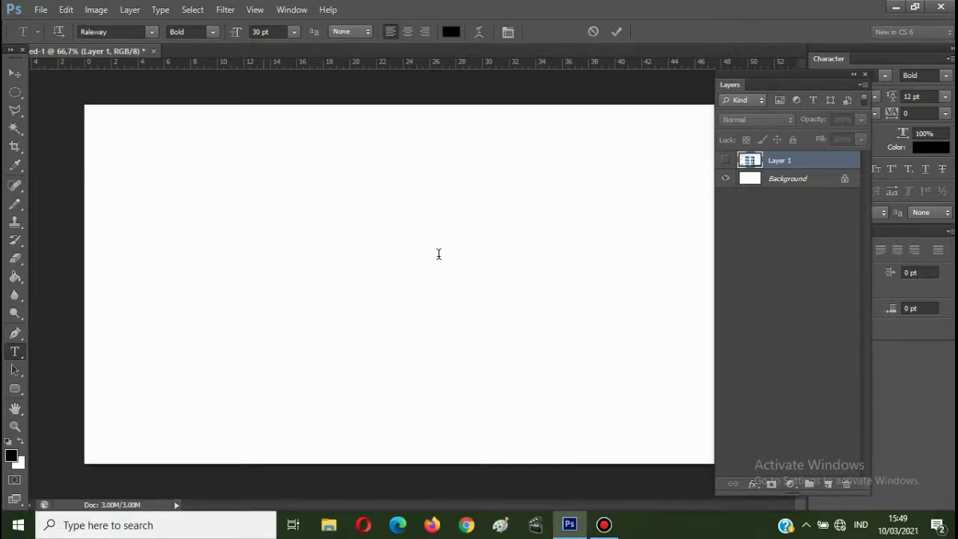
left_click(263, 196)
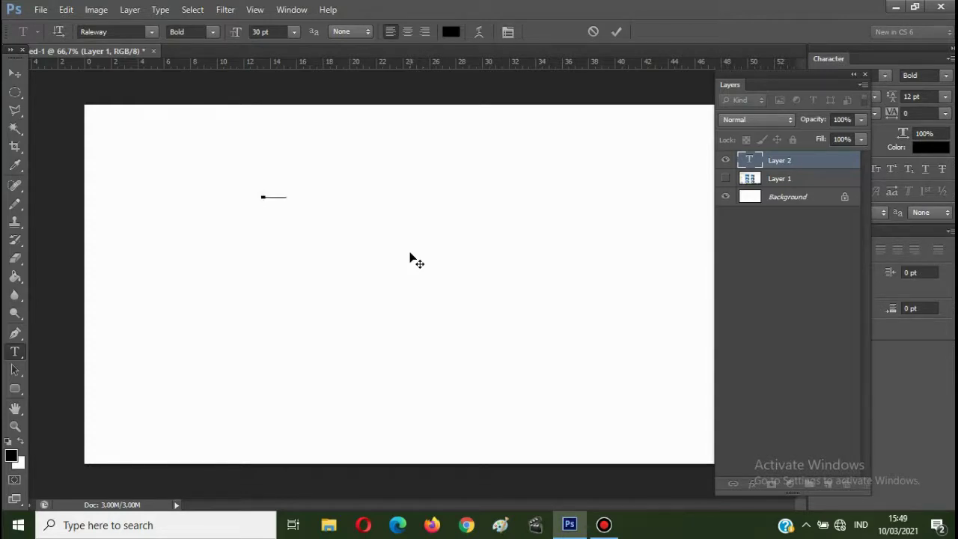
type("SWZ TV")
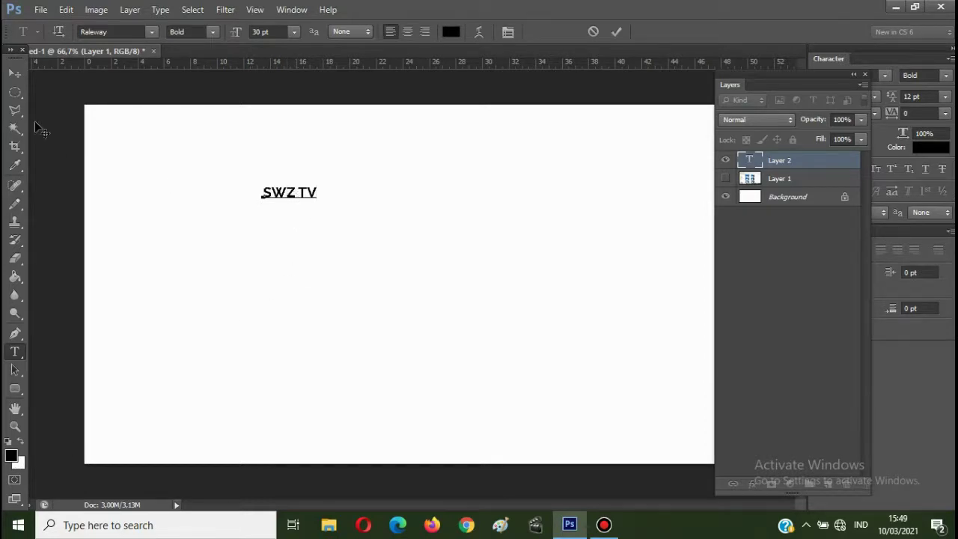
Move the SWZ TV text toward the middle of the canvas and dock the Layers panel below the Paragraph panel
left_click(15, 75)
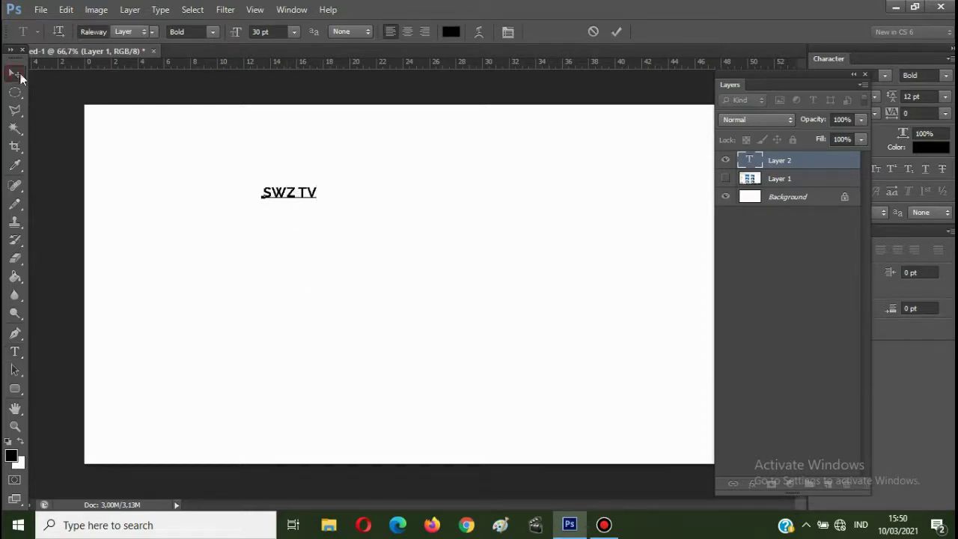
left_click_drag(292, 193, 364, 265)
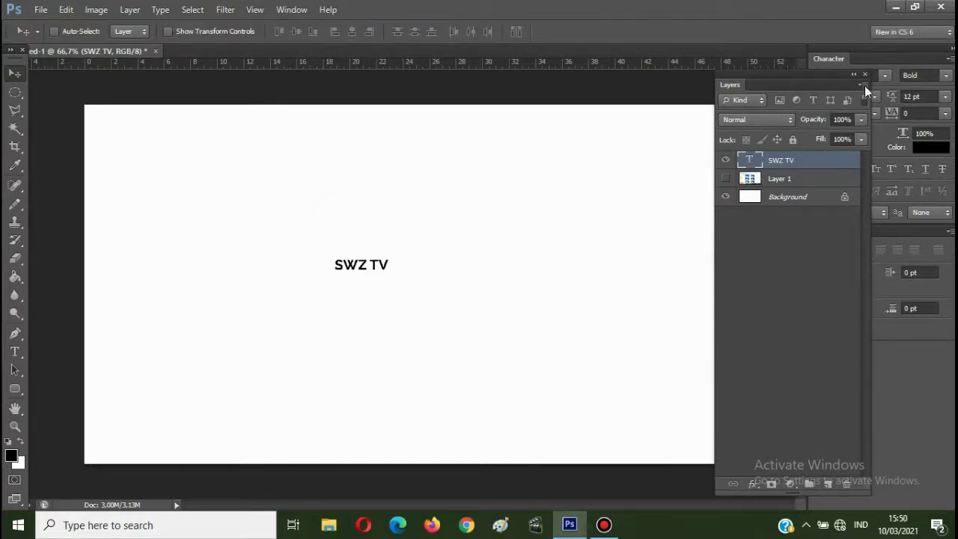
left_click_drag(788, 166, 899, 361)
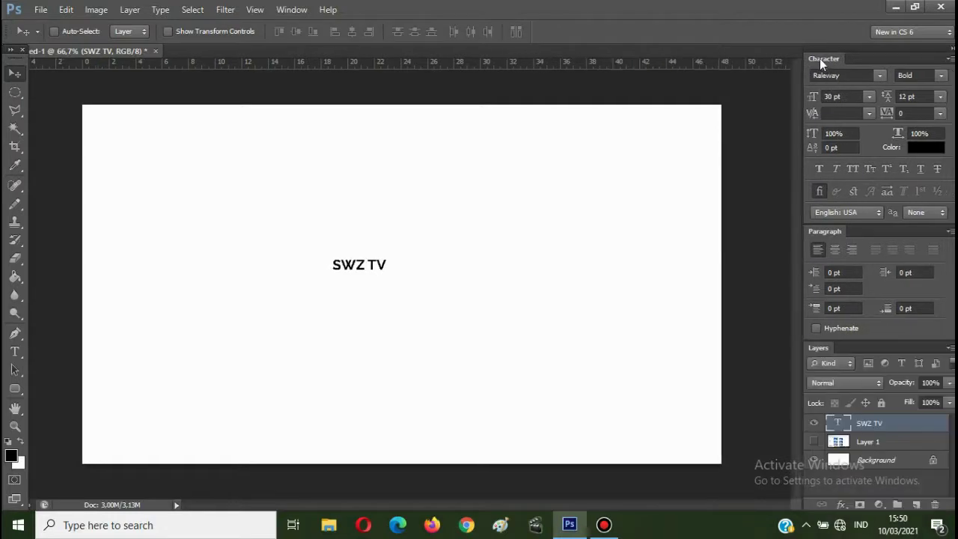
Enlarge the SWZ TV text to 200 pt and reposition it around the middle of the canvas
left_click(870, 96)
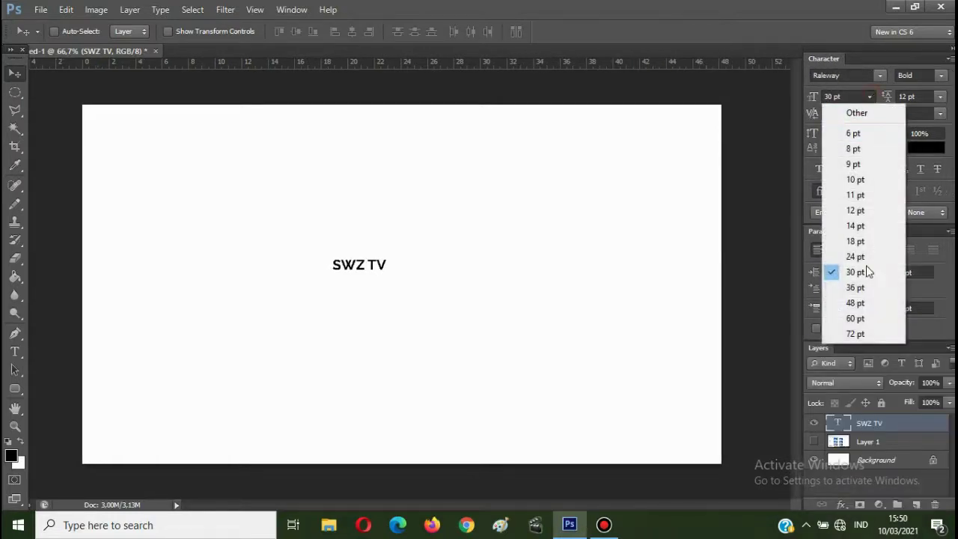
left_click(859, 334)
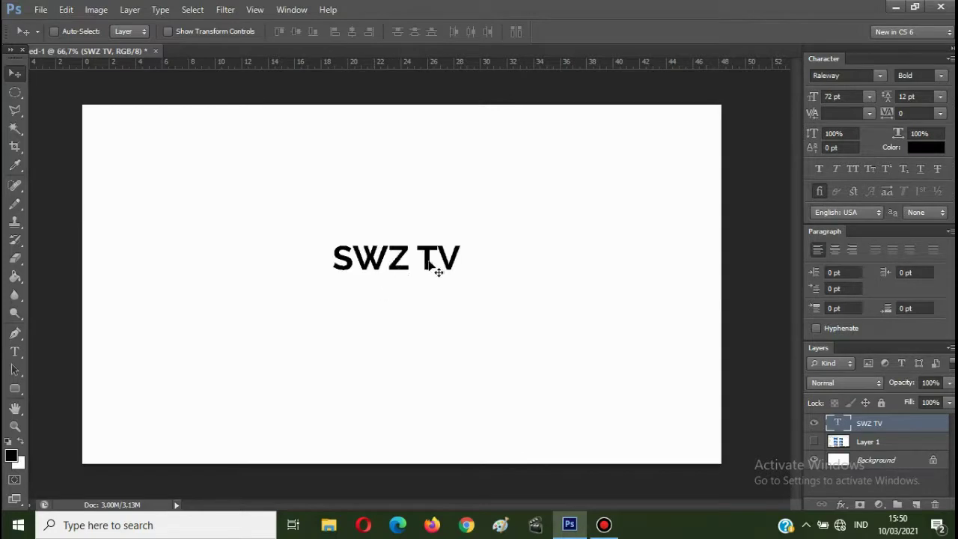
left_click(805, 100)
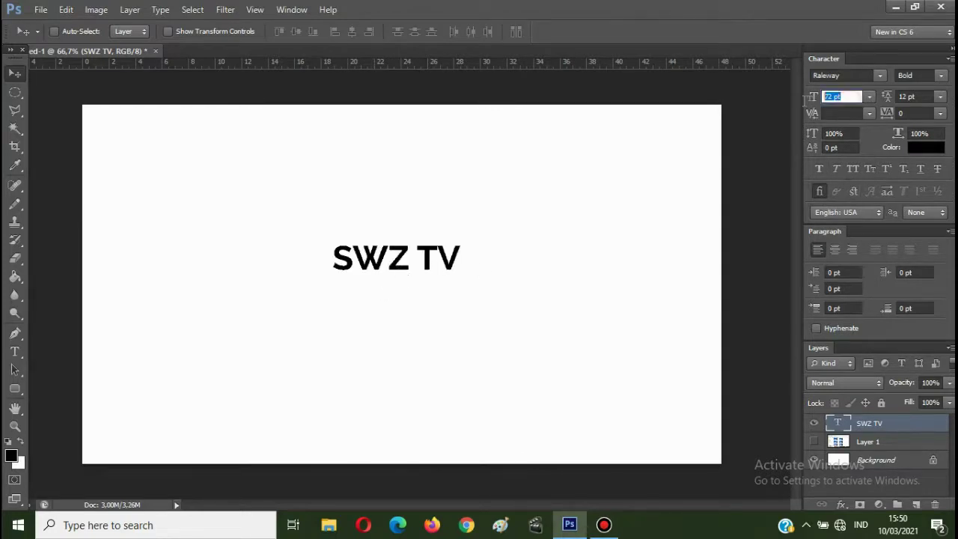
type("200")
key("Return")
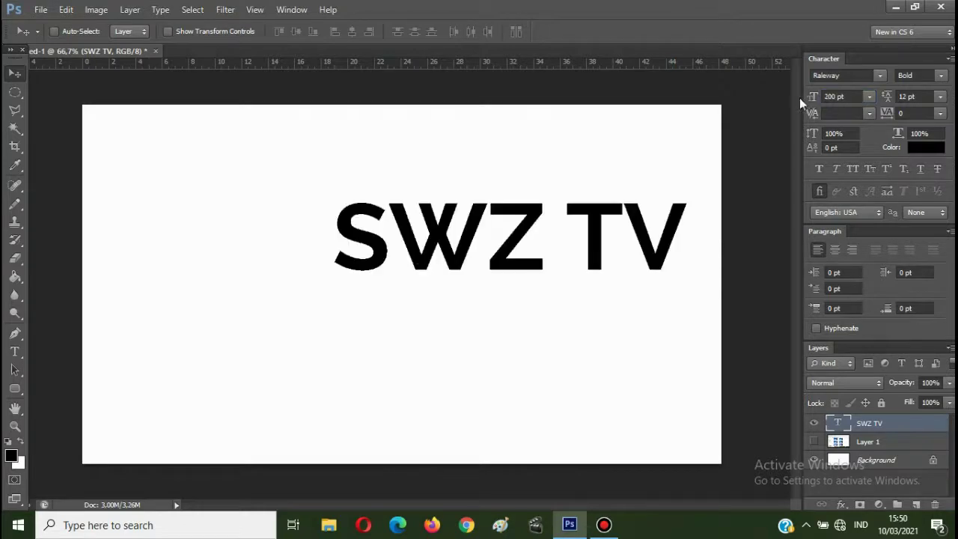
left_click_drag(600, 220, 501, 258)
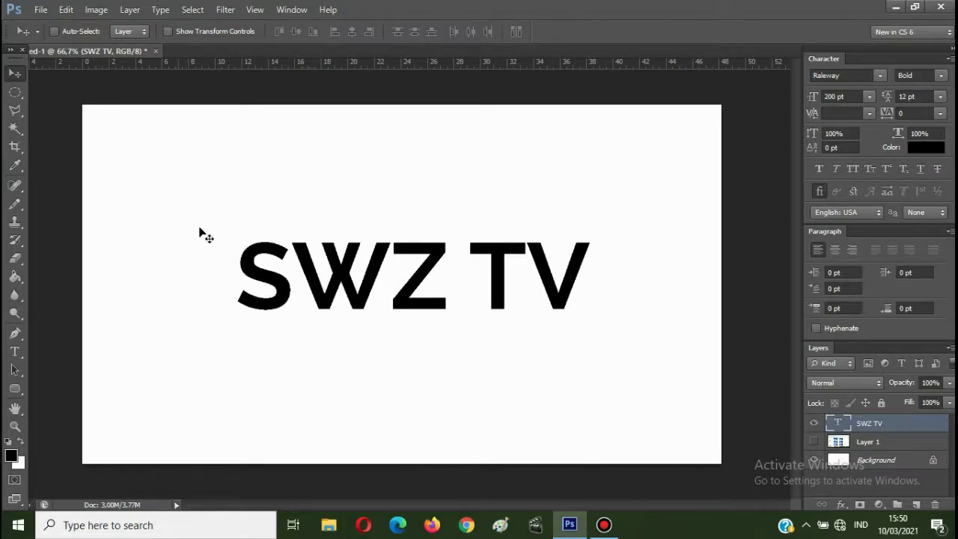
Try blue and dark red shades for the SWZ TV text, then set its colour to bright red (ff0000)
left_click(925, 149)
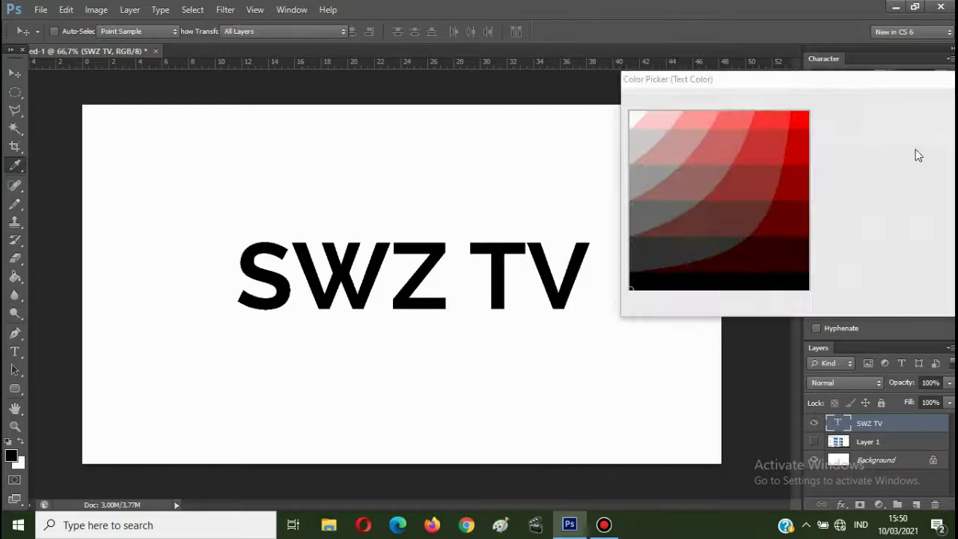
left_click(799, 124)
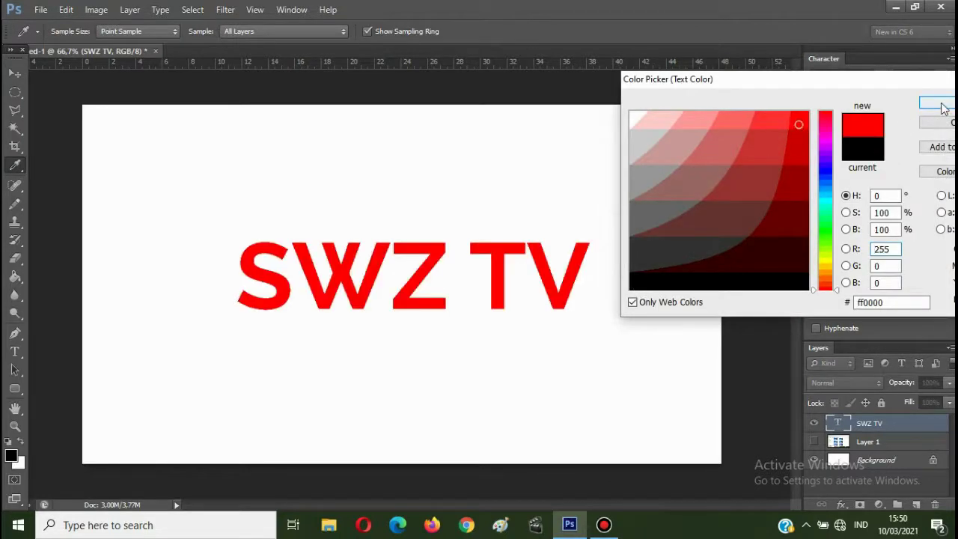
left_click(826, 171)
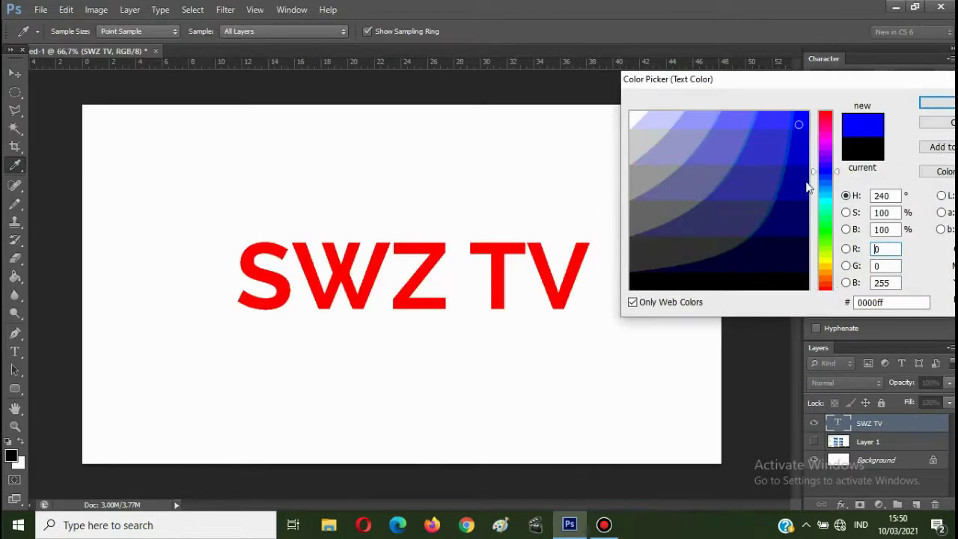
left_click(782, 216)
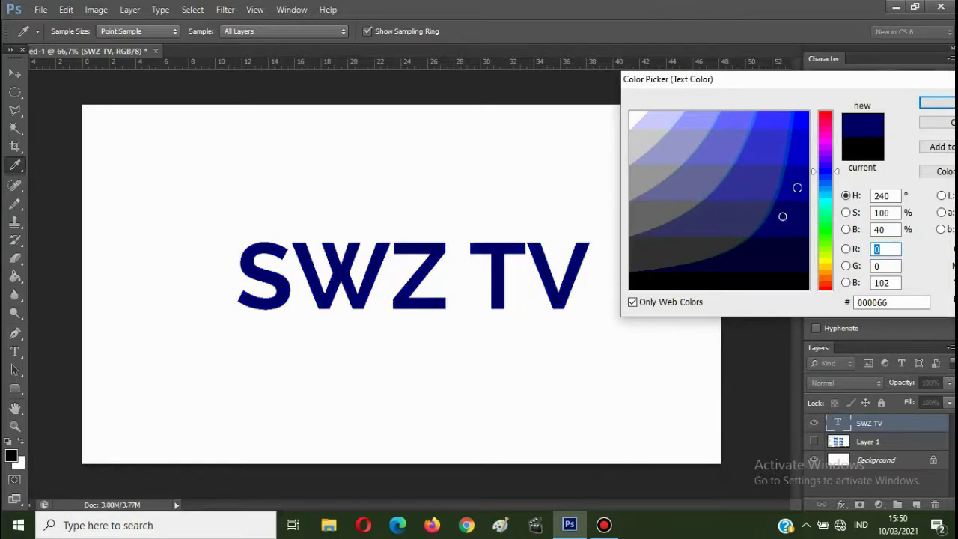
left_click(797, 187)
left_click_drag(814, 170, 815, 101)
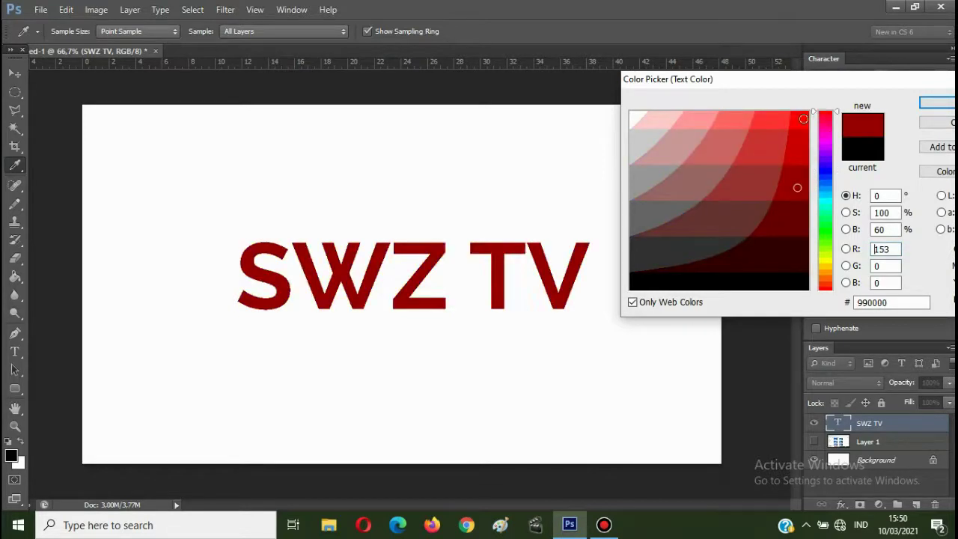
left_click(936, 103)
key("v")
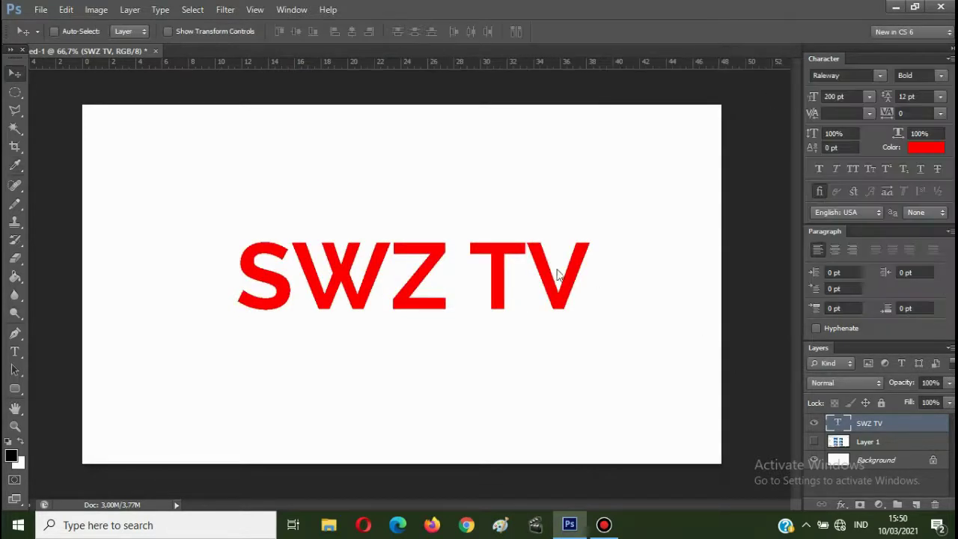
Switch from the Background layer to the SWZ TV layer directly on the canvas and move the text near the canvas's upper edge
left_click_drag(569, 307, 556, 330)
left_click(868, 462)
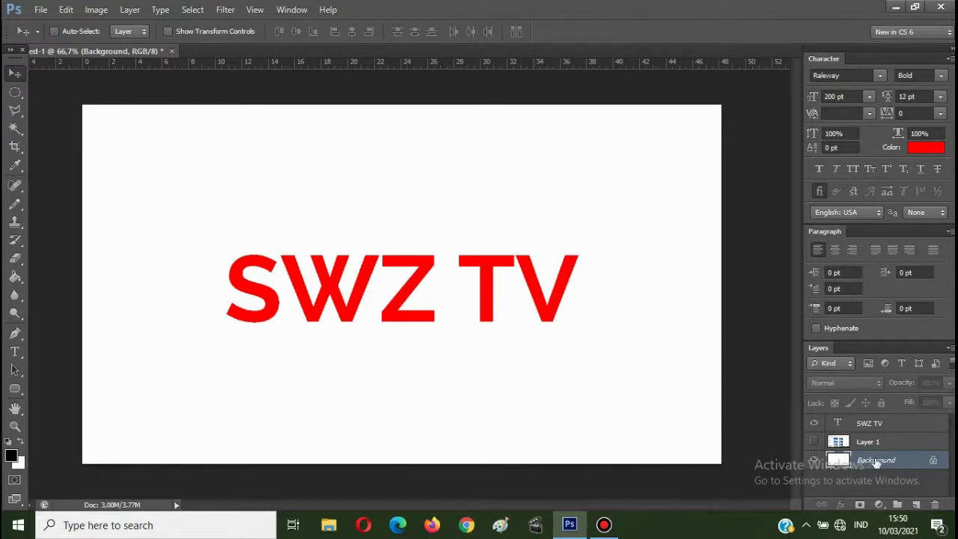
right_click(547, 316)
left_click(578, 327)
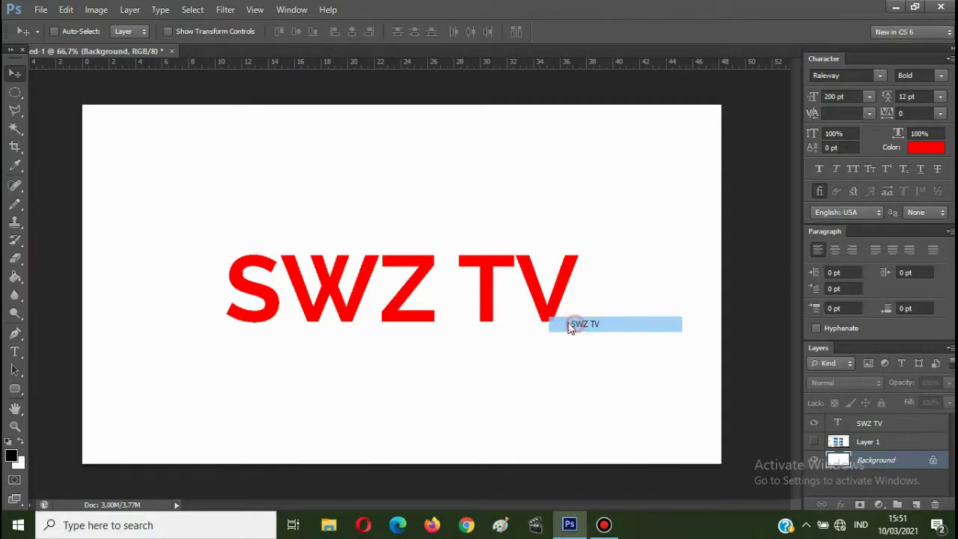
left_click_drag(552, 321, 553, 207)
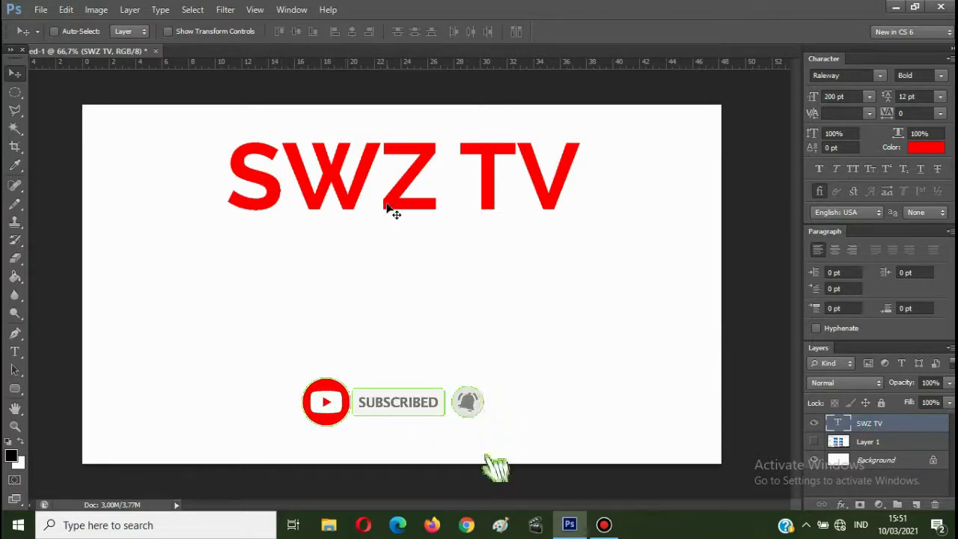
Select the SWZ TV and Background layers together, without Layer 1, and align their horizontal and vertical centres
left_click(867, 464, "shift")
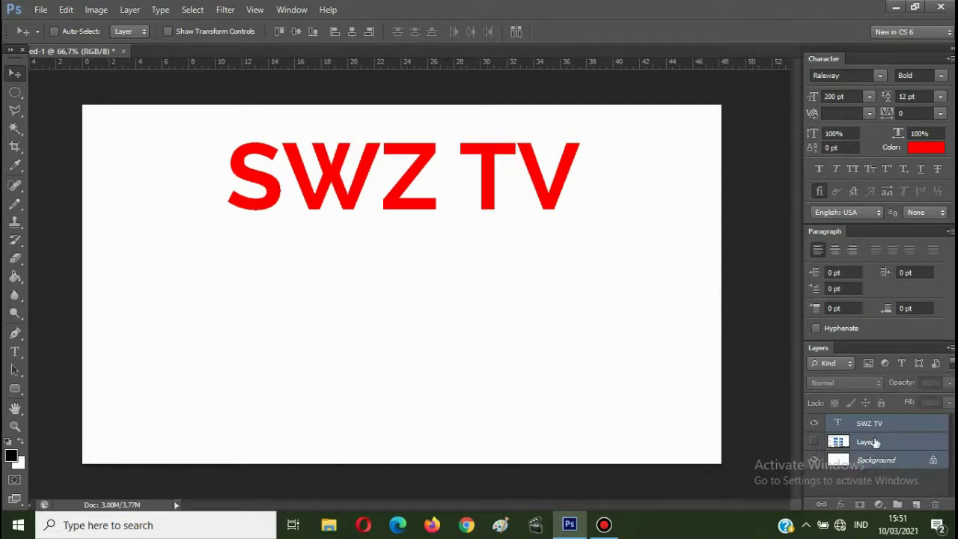
left_click(868, 425)
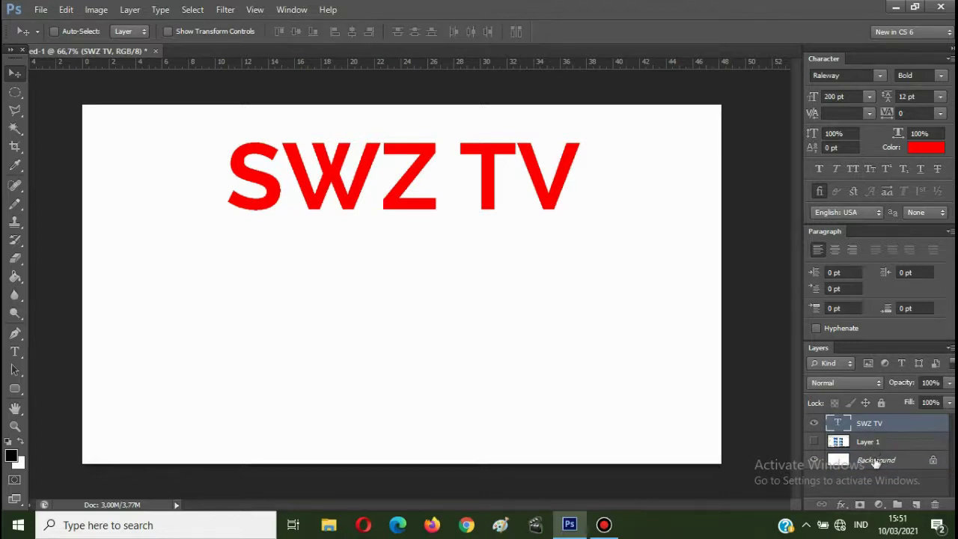
left_click(889, 466, "ctrl")
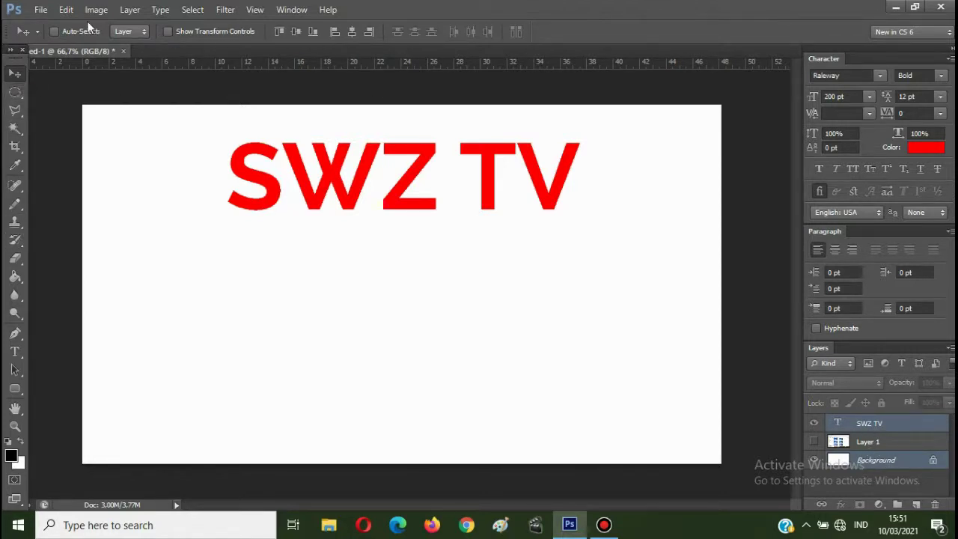
left_click(350, 33)
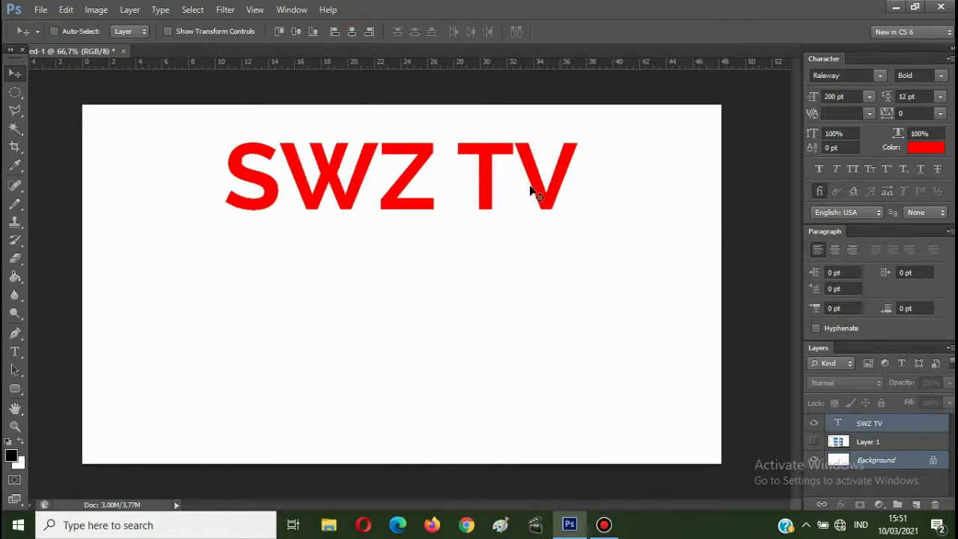
left_click(295, 33)
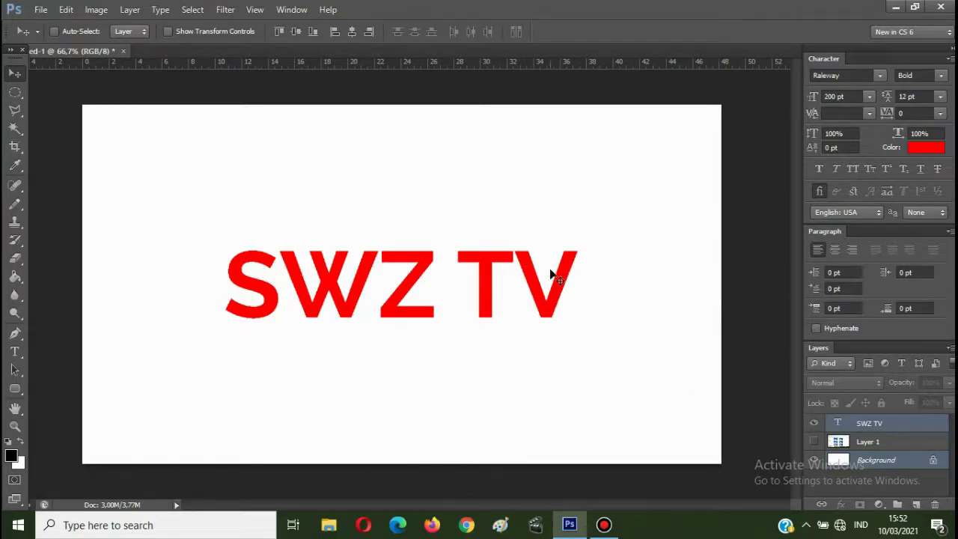
Select only the SWZ TV layer from the canvas and move the text to the canvas's upper-left area
right_click(487, 261)
left_click(509, 270)
left_click_drag(494, 270, 412, 141)
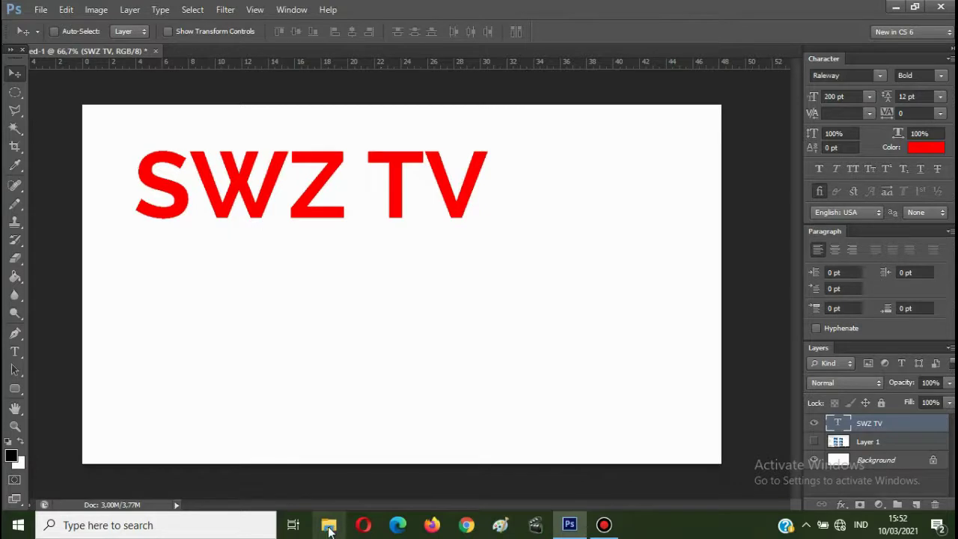
Switch to File Explorer and open the text file "Perkembangan Photoshop edited" from F:, 000 SWZ TV, Yuk Belajar Photoshop, Sejarah Adobe Photoshop
left_click(328, 526)
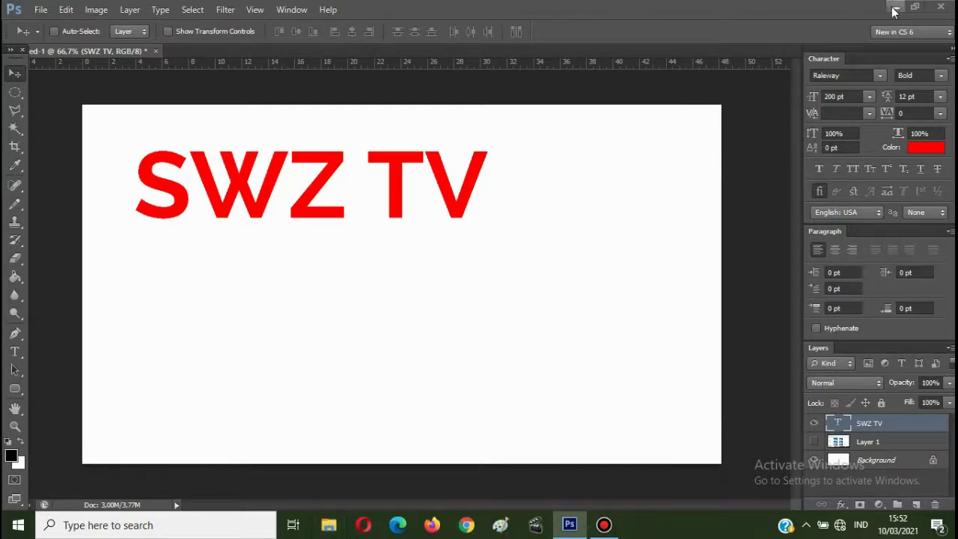
left_click(329, 525)
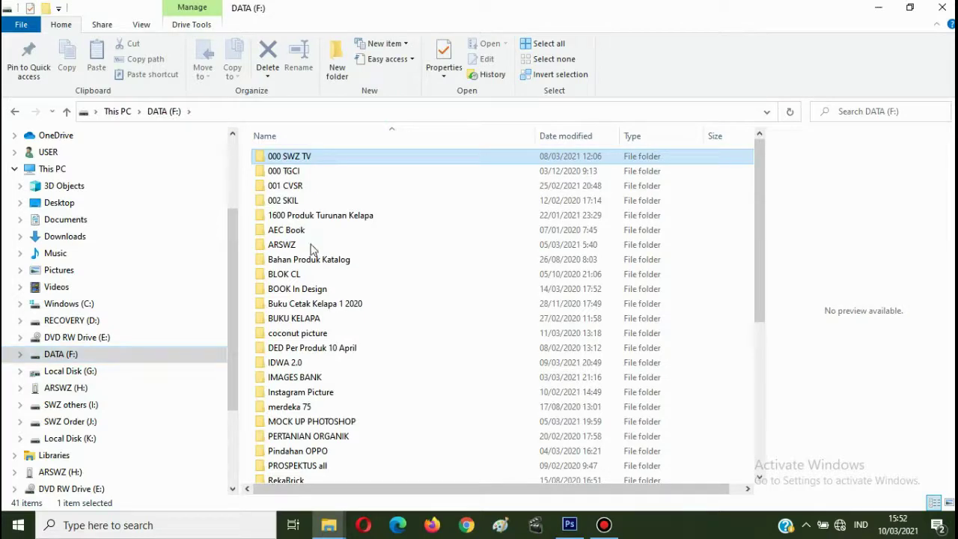
key("Return")
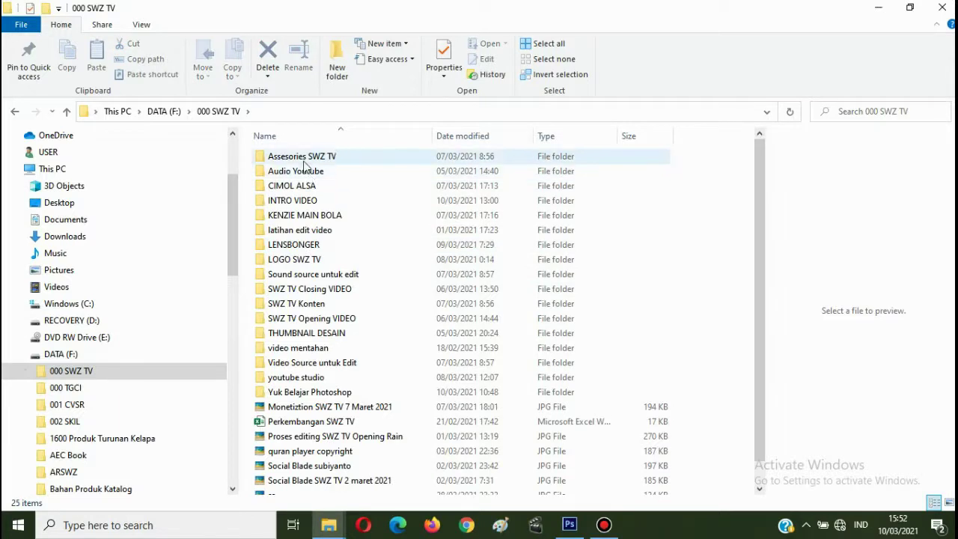
left_click(290, 391)
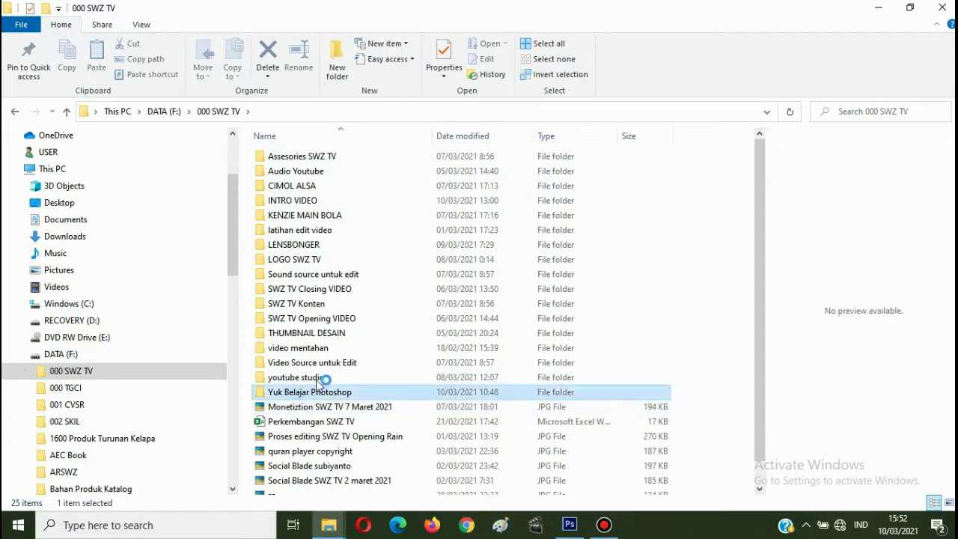
key("Return")
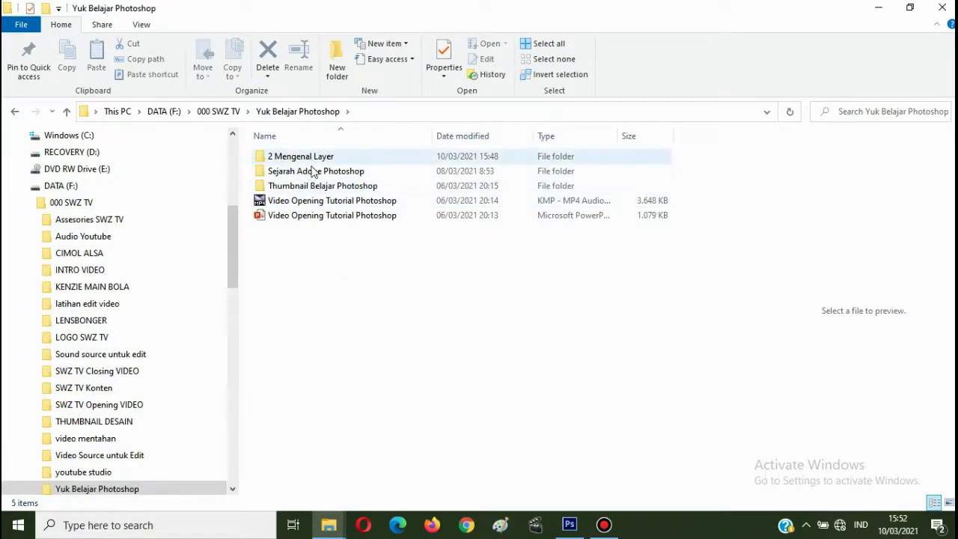
left_click(315, 174)
key("Return")
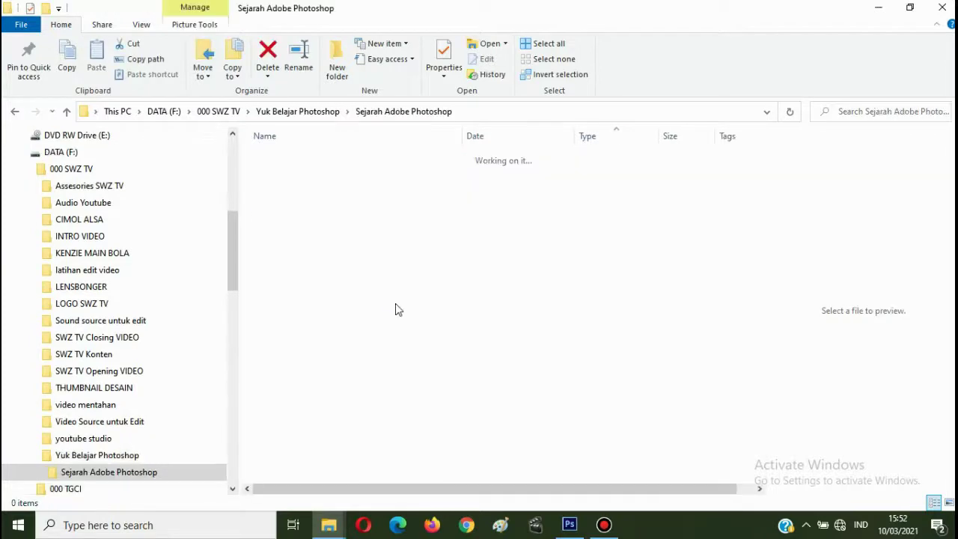
scroll(391, 325, "down", 6)
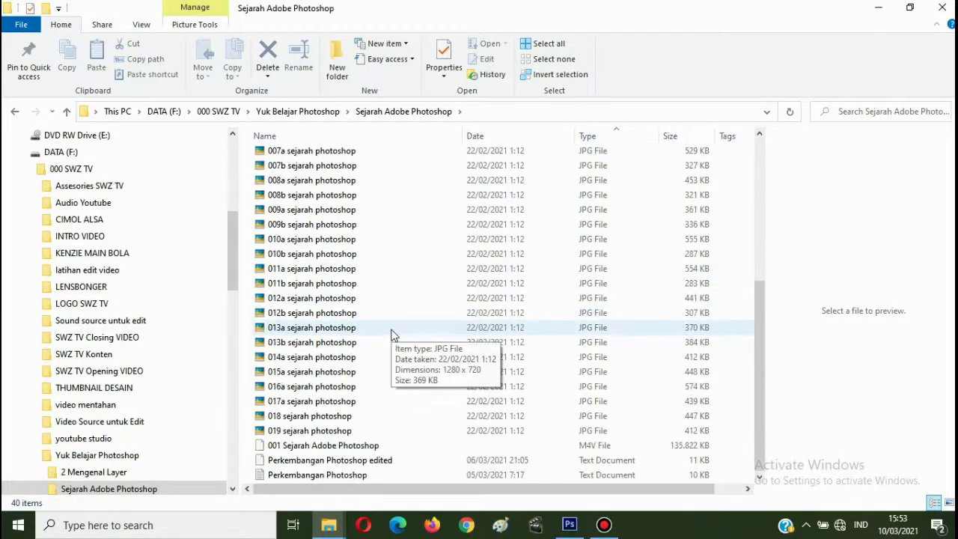
left_click(306, 461)
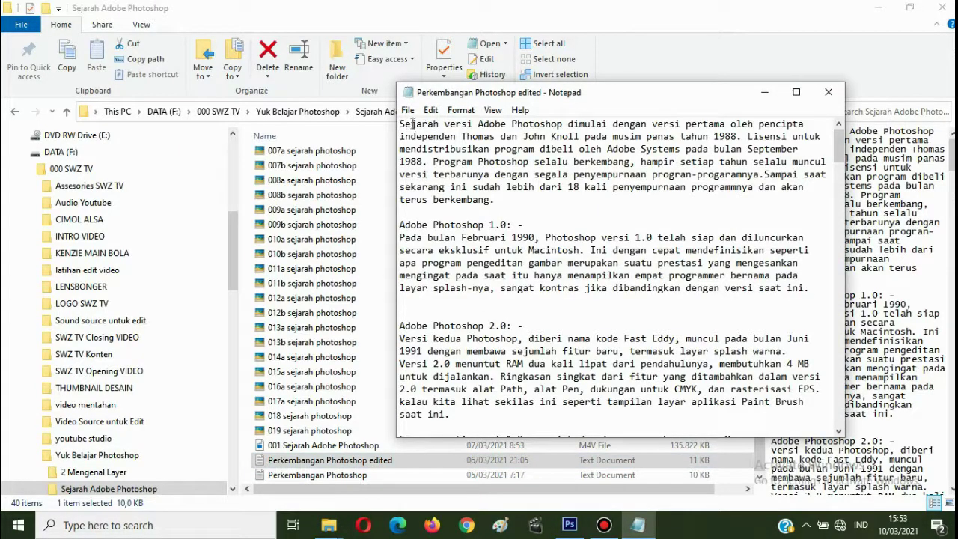
Copy the whole opening paragraph of the text file, ending before the "Adobe Photoshop 1.0" heading
left_click_drag(494, 201, 392, 122)
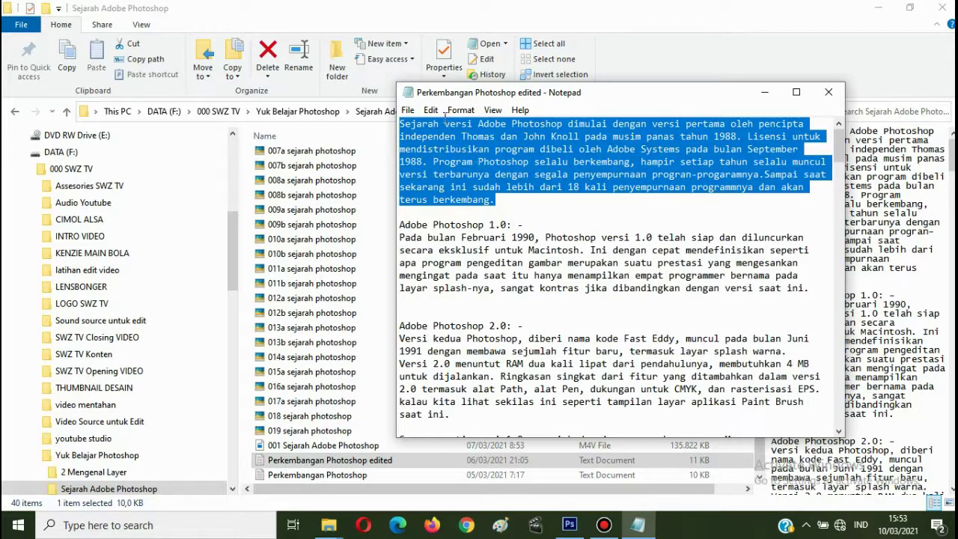
right_click(457, 146)
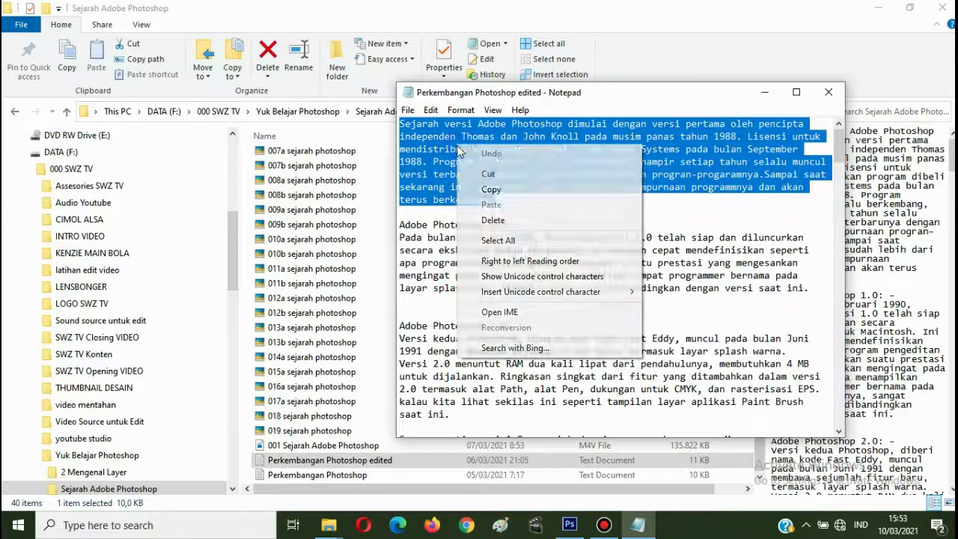
left_click(491, 190)
Switch to Photoshop and draw a paragraph text box in the empty canvas area below the SWZ TV text
left_click(569, 526)
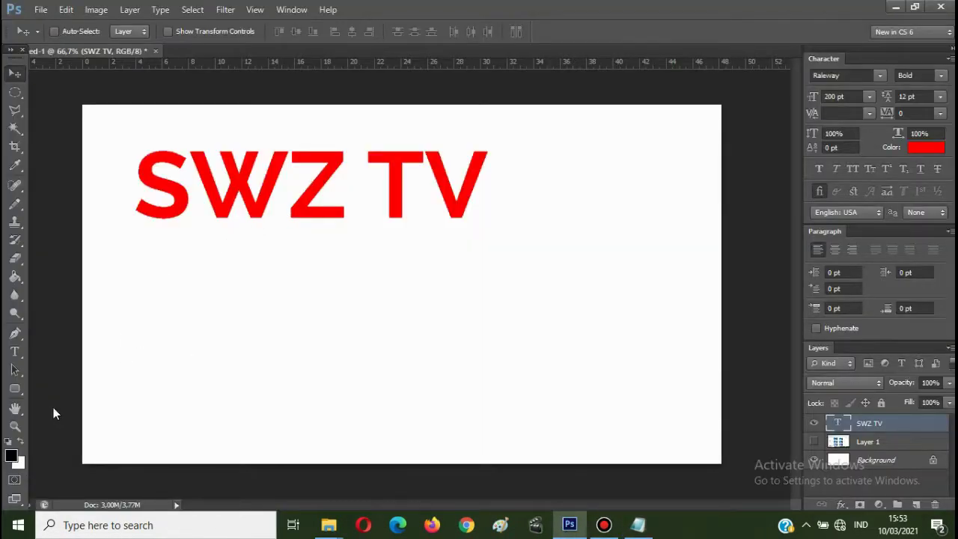
left_click(15, 353)
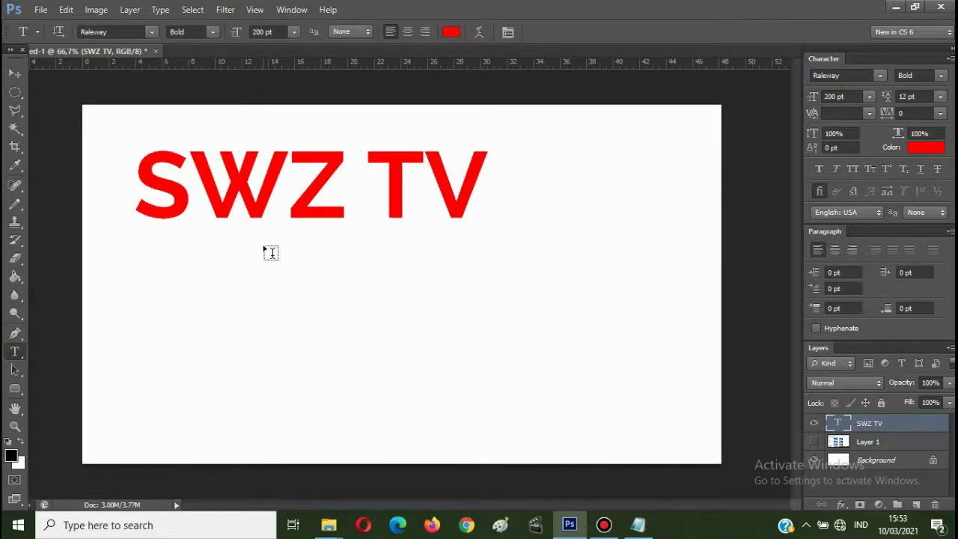
left_click_drag(263, 246, 543, 438)
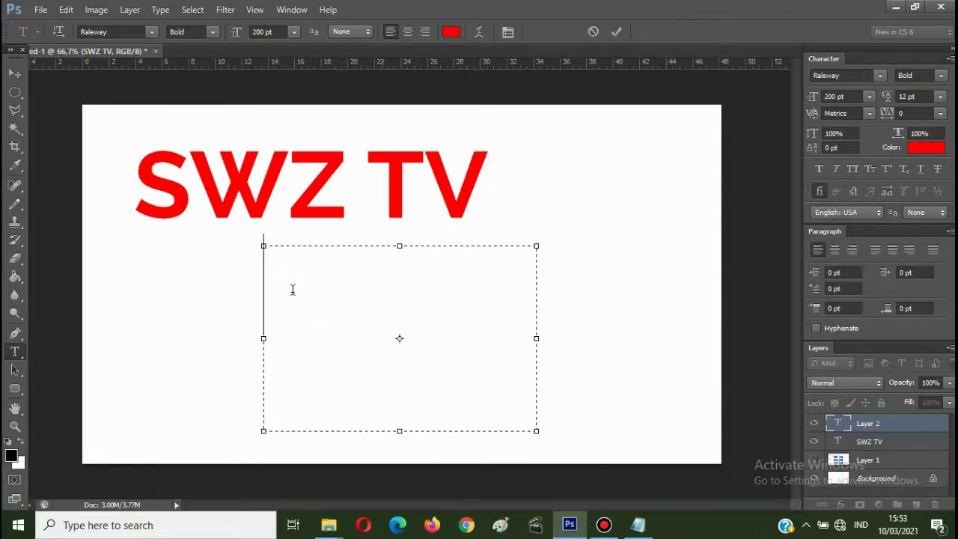
Set the font size to 10 pt and paste the copied paragraph into the new text box
left_click(294, 31)
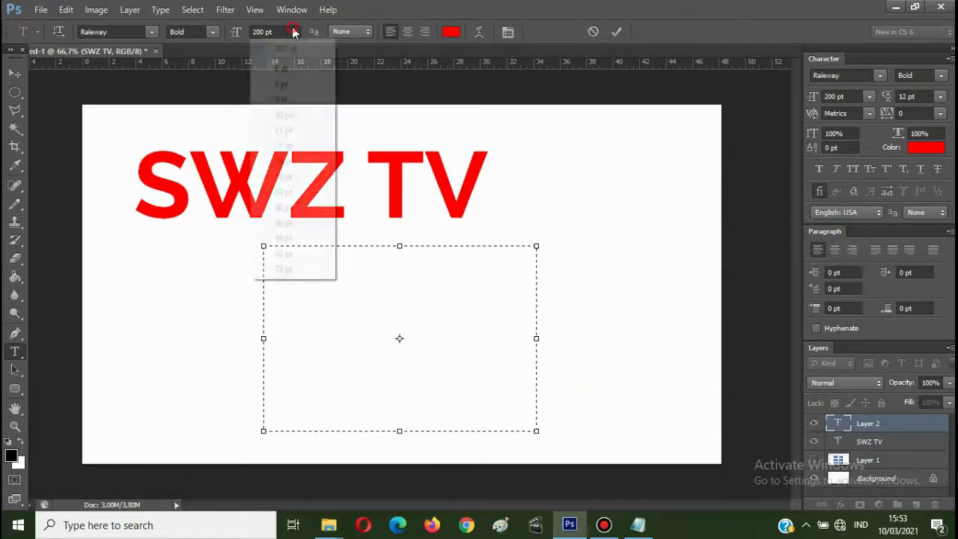
left_click(283, 114)
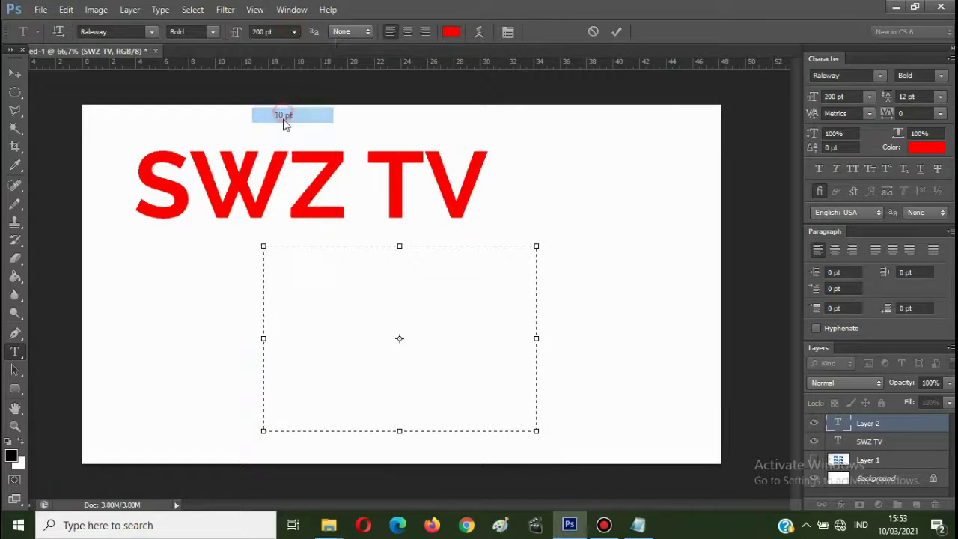
right_click(297, 262)
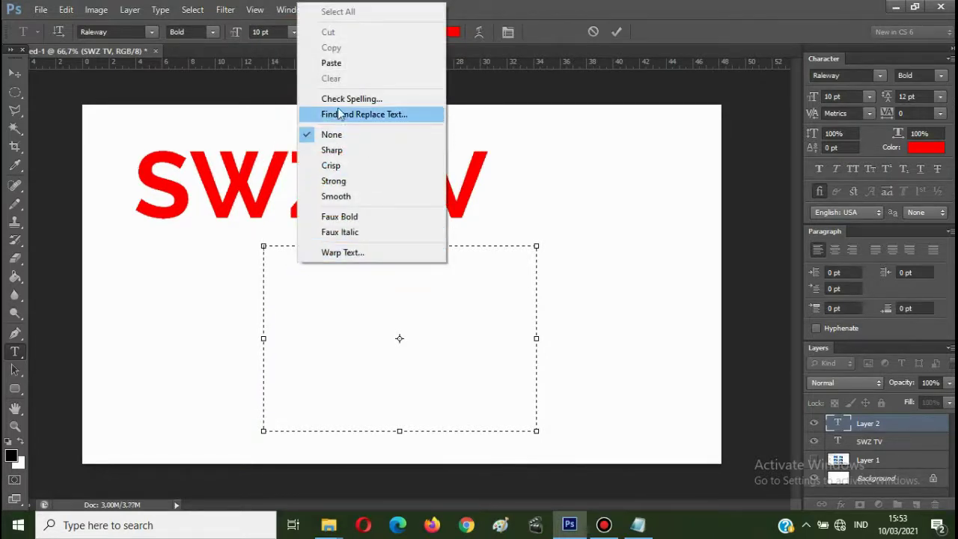
left_click(332, 64)
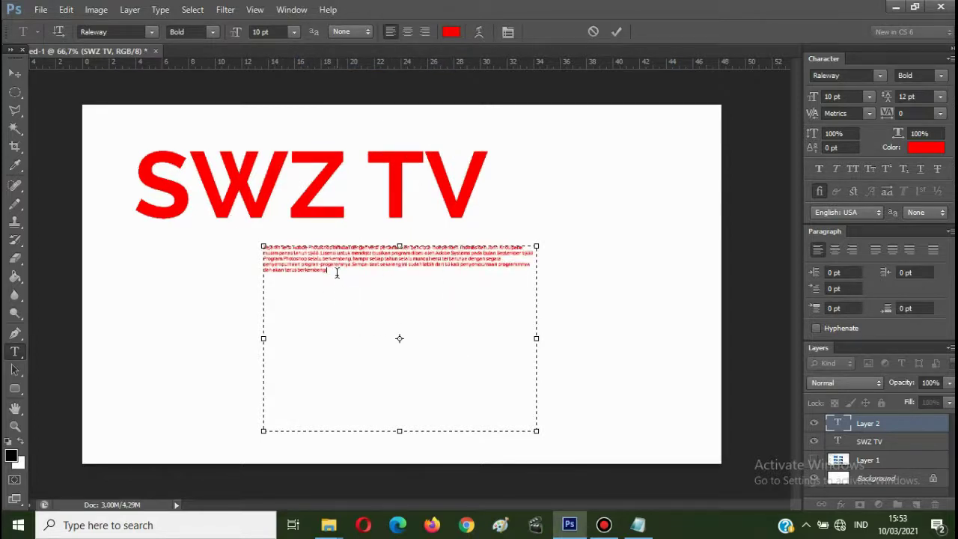
Select all of the pasted paragraph text and set its colour to black (000000)
left_click_drag(337, 273, 257, 244)
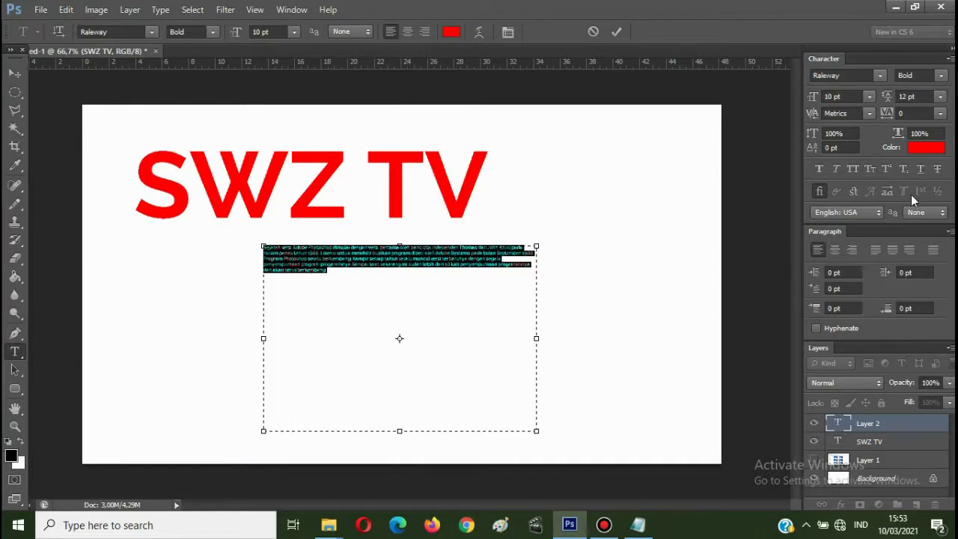
left_click(911, 148)
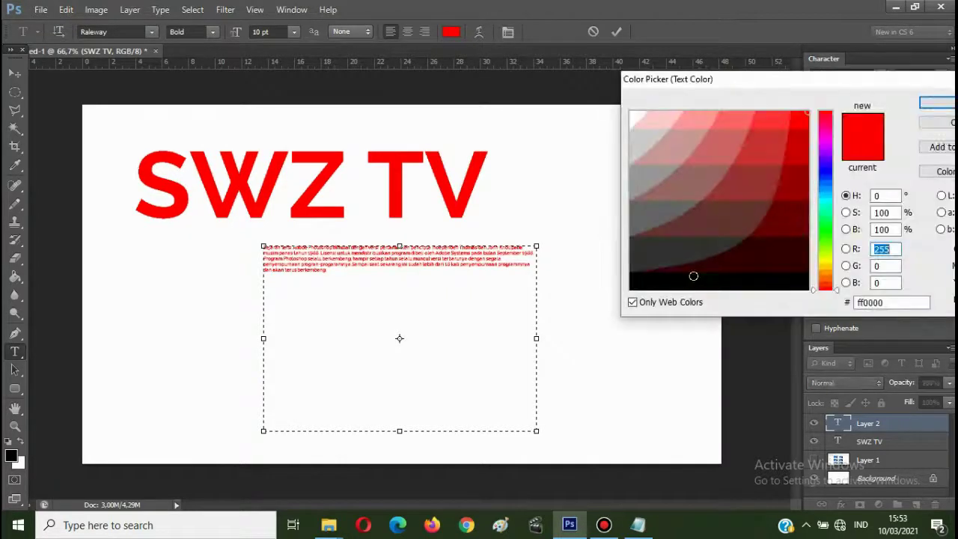
type("0")
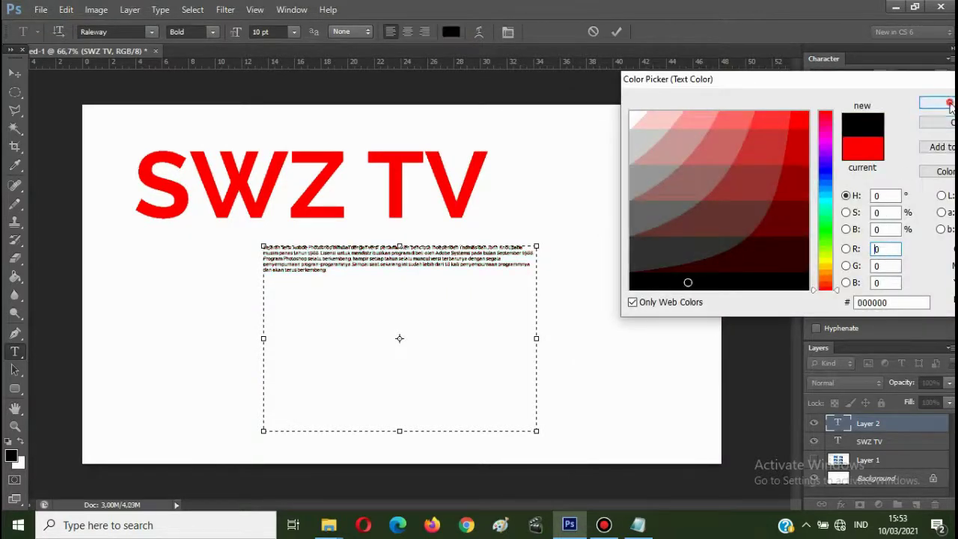
left_click(937, 102)
Set the selected paragraph's font size to 24 pt and its leading to 24 pt
left_click(867, 96)
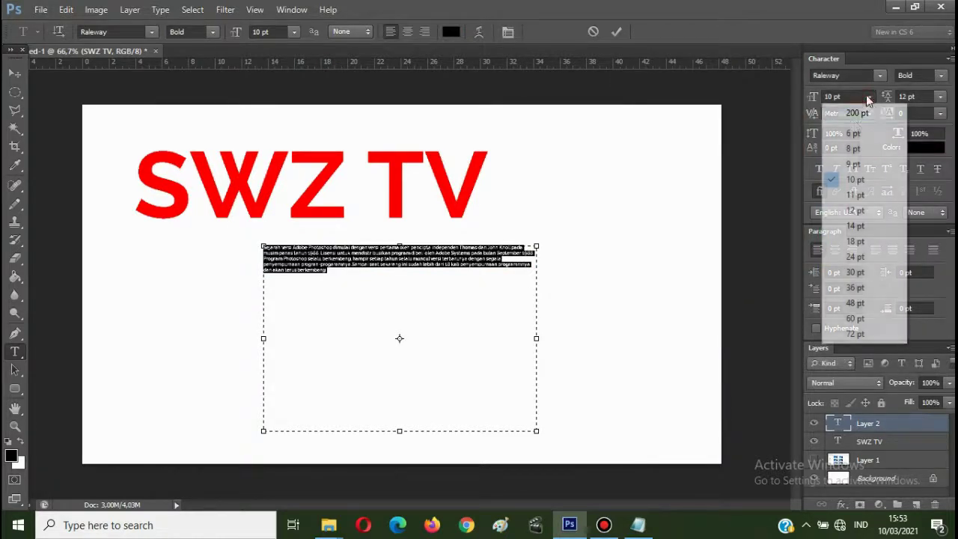
left_click(853, 257)
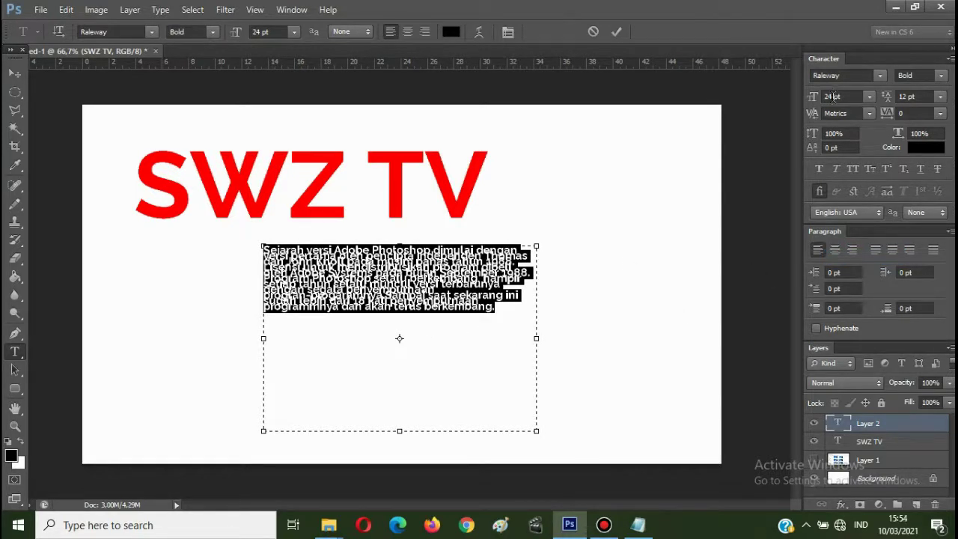
left_click(940, 98)
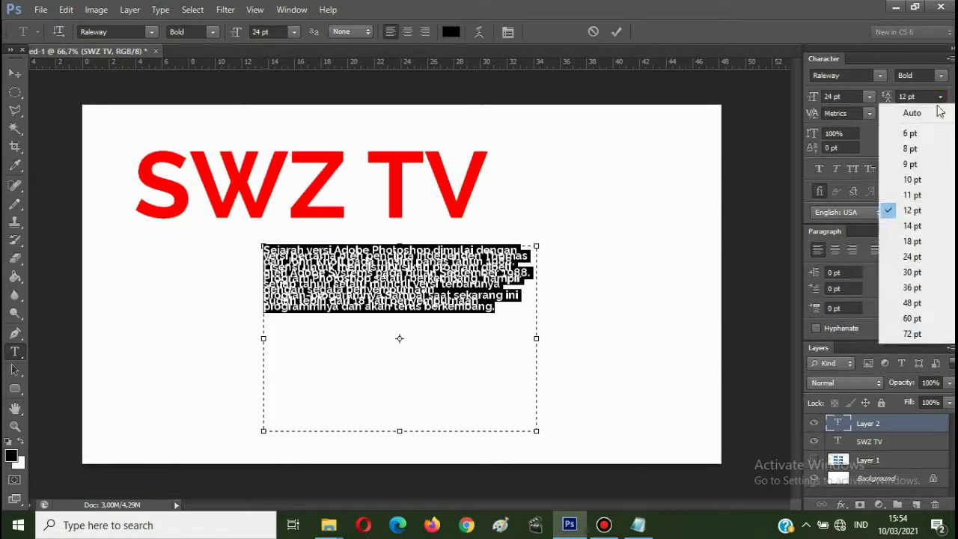
left_click(915, 258)
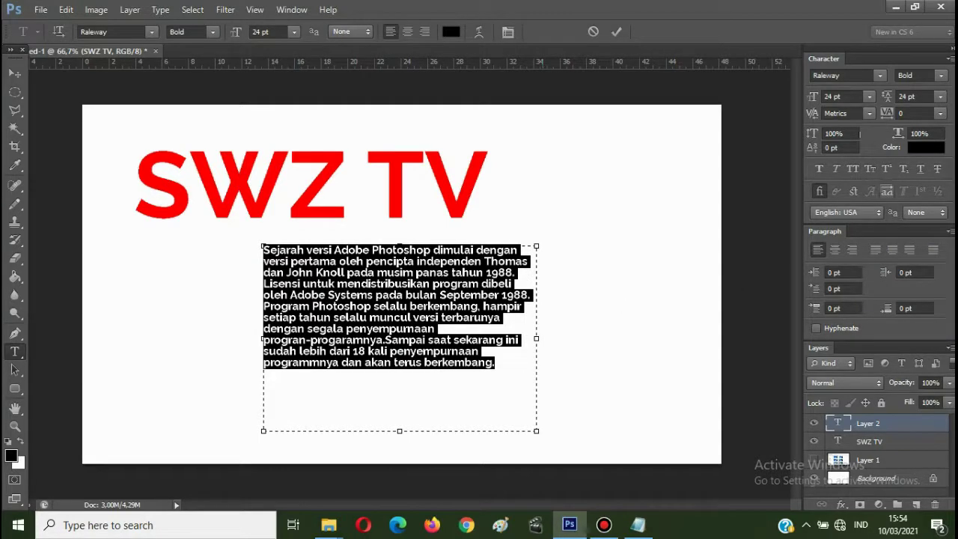
Change the paragraph's Raleway font style to Medium and deselect the text
left_click(941, 76)
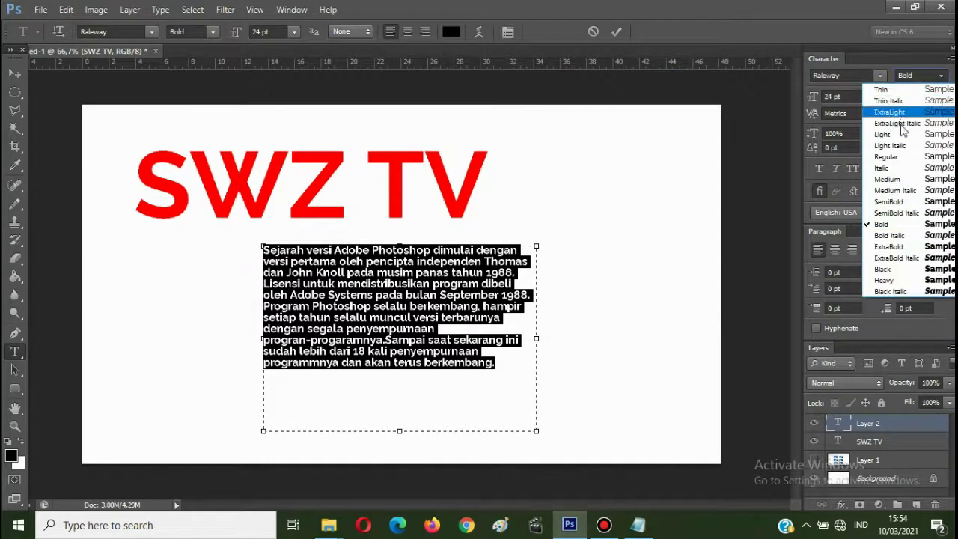
left_click(891, 179)
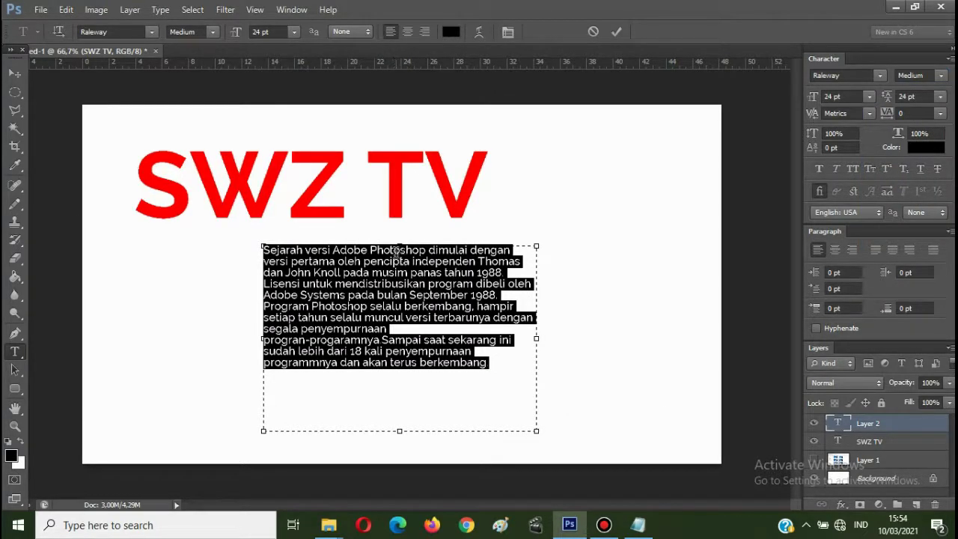
left_click(479, 390)
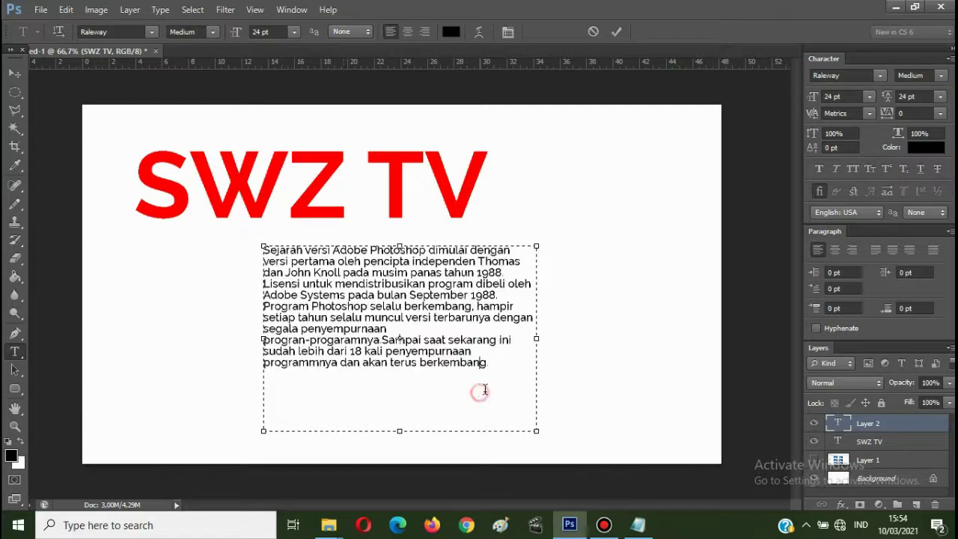
Finish the text edit and move the paragraph directly under SWZ TV, aligned with the heading's left edge
left_click_drag(496, 367, 491, 402)
left_click(15, 74)
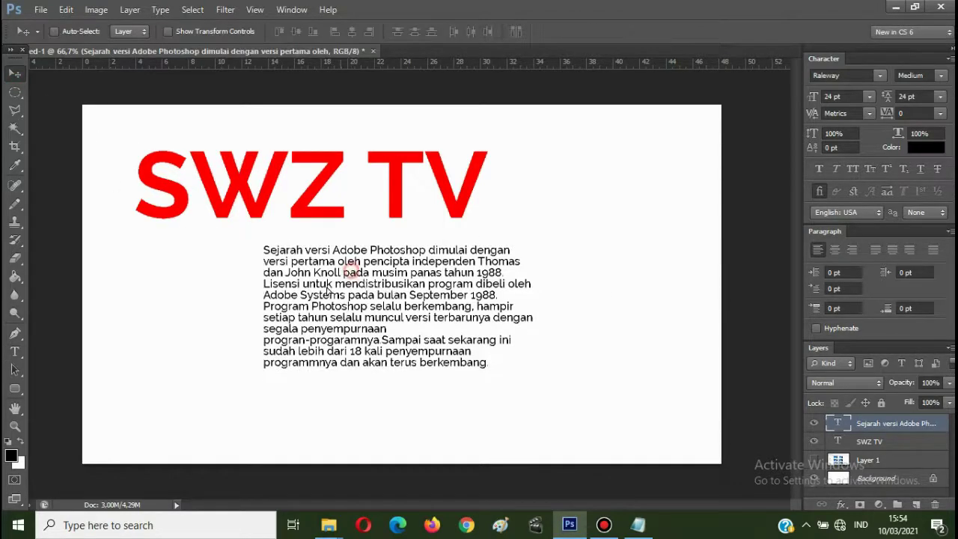
left_click_drag(355, 276, 227, 269)
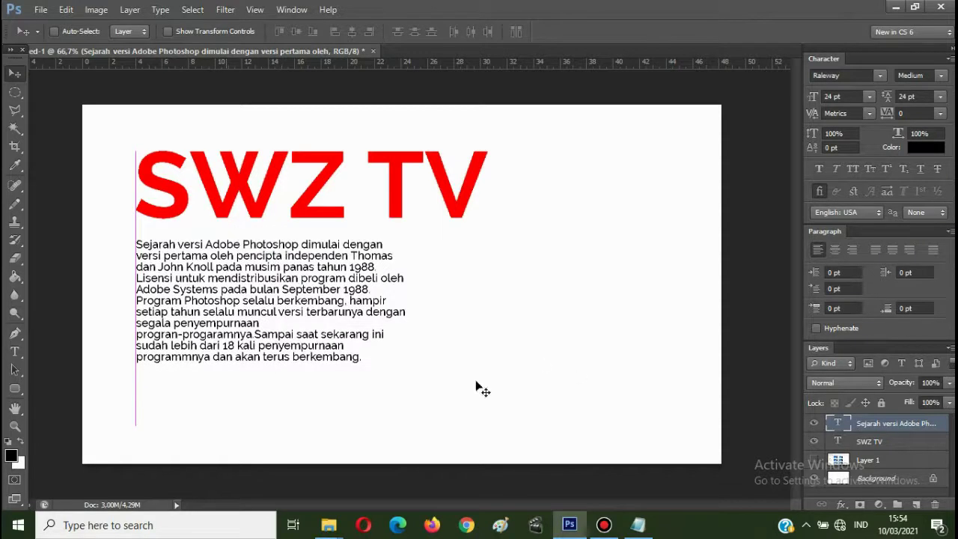
Select all of the paragraph text, try centre and right alignment, and return it to left alignment
left_click(15, 352)
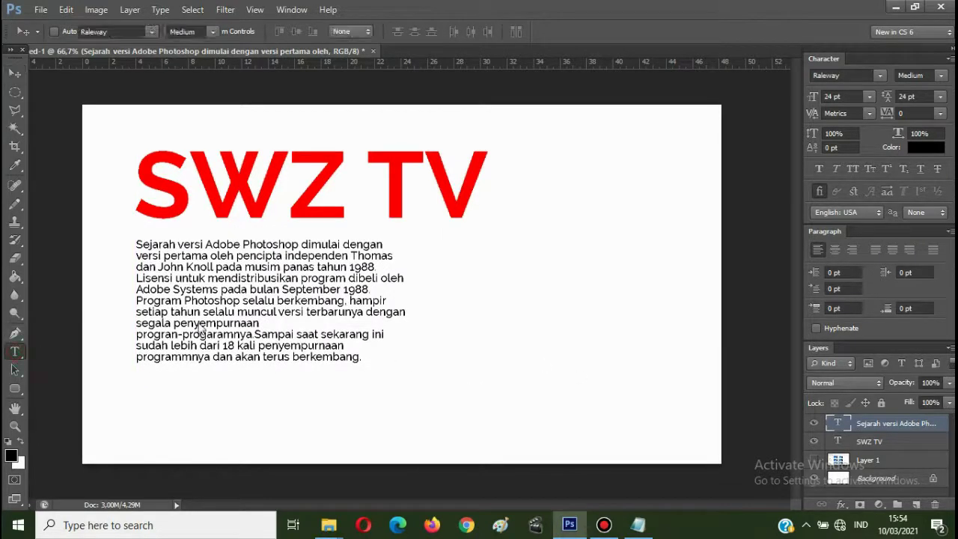
left_click(193, 322)
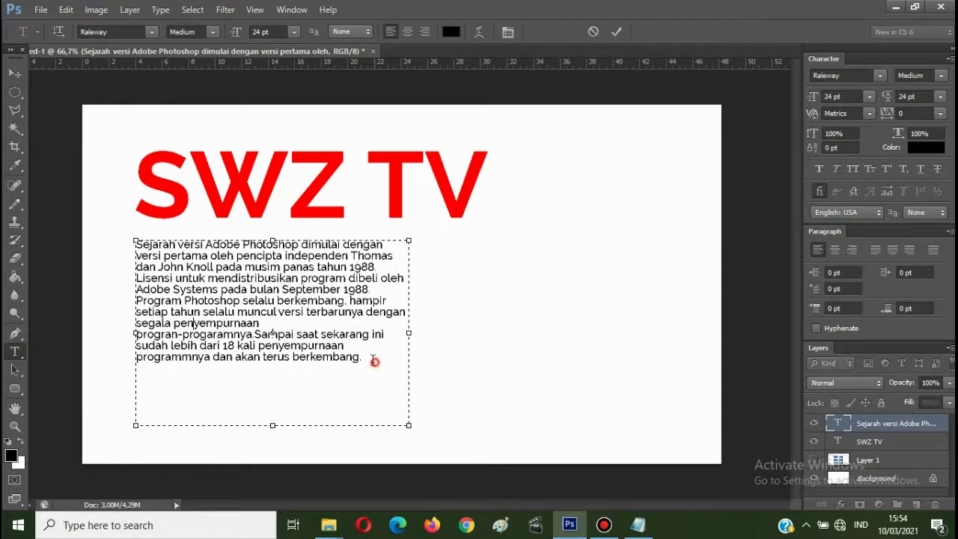
left_click_drag(374, 359, 133, 239)
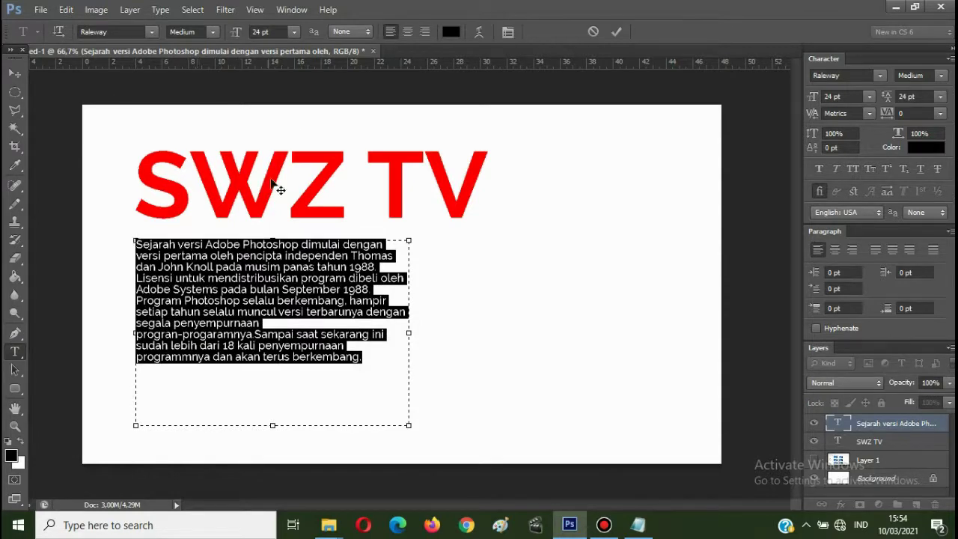
left_click(405, 34)
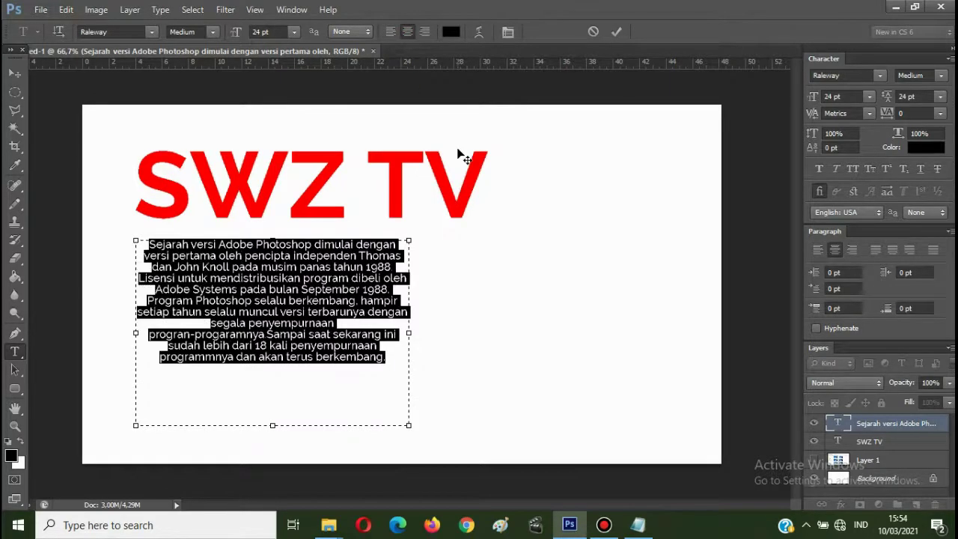
left_click(428, 32)
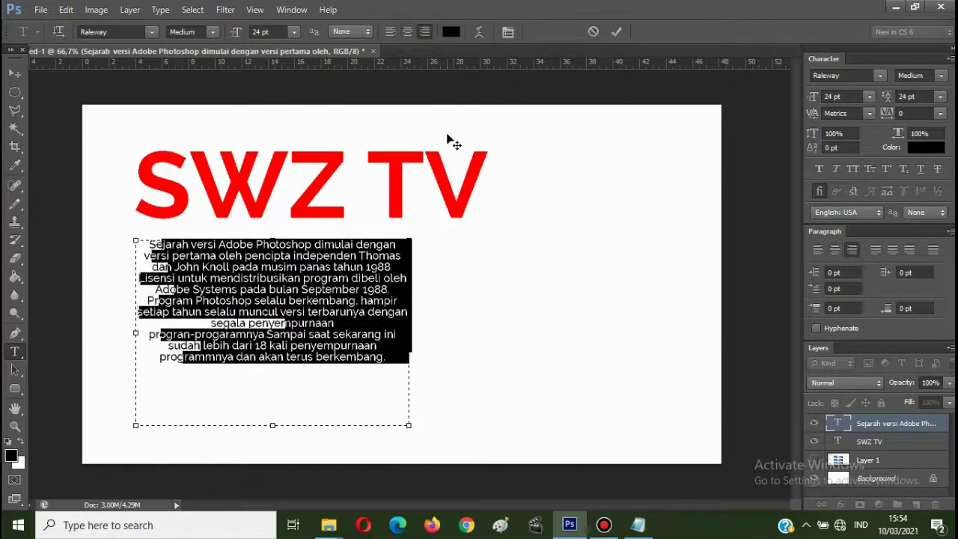
left_click(391, 32)
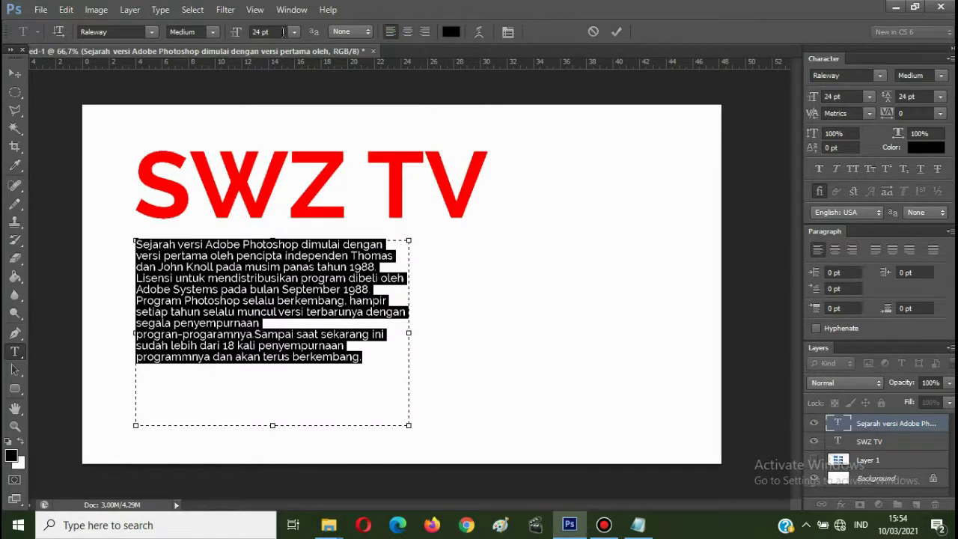
Detach the Paragraph panel from the dock and float it over the canvas beside the SWZ TV heading
left_click(291, 9)
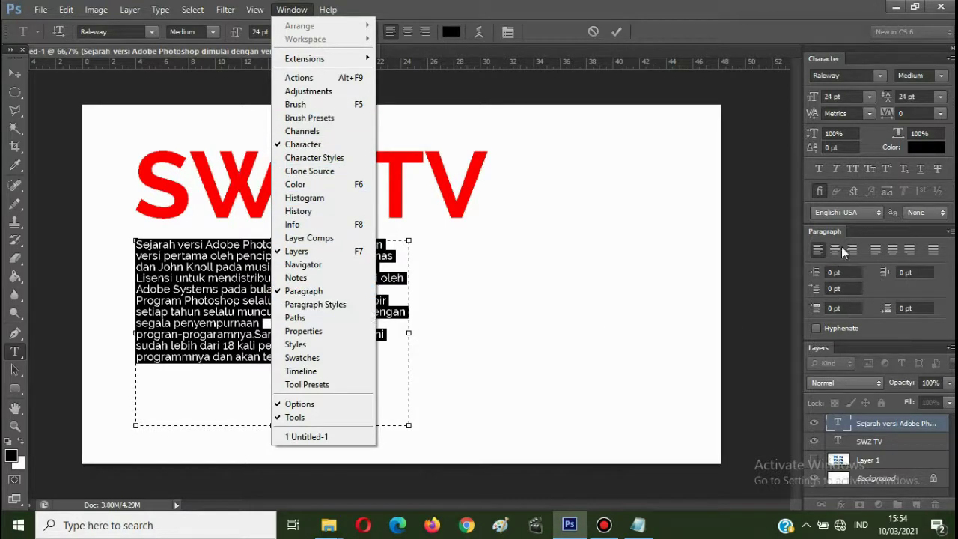
left_click(876, 232)
left_click_drag(885, 229, 629, 102)
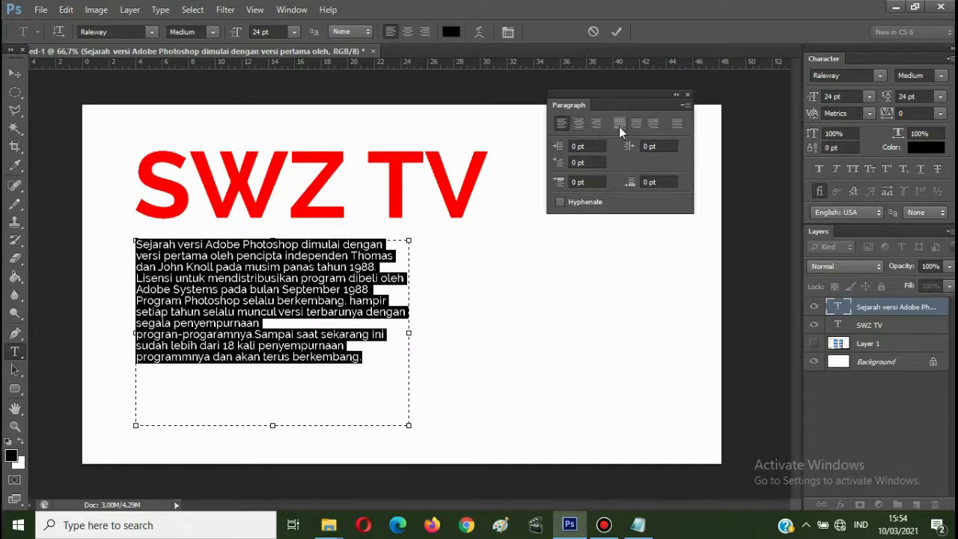
Try last-line-left, last-line-centred and full justification on the selected paragraph, return it to left alignment, and move the Paragraph panel below the Layers panel
left_click(619, 124)
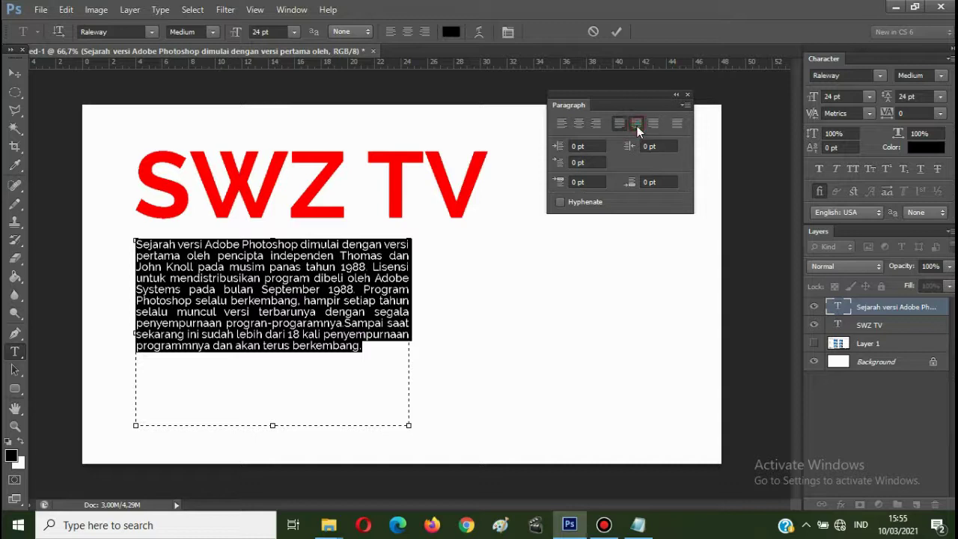
left_click(637, 125)
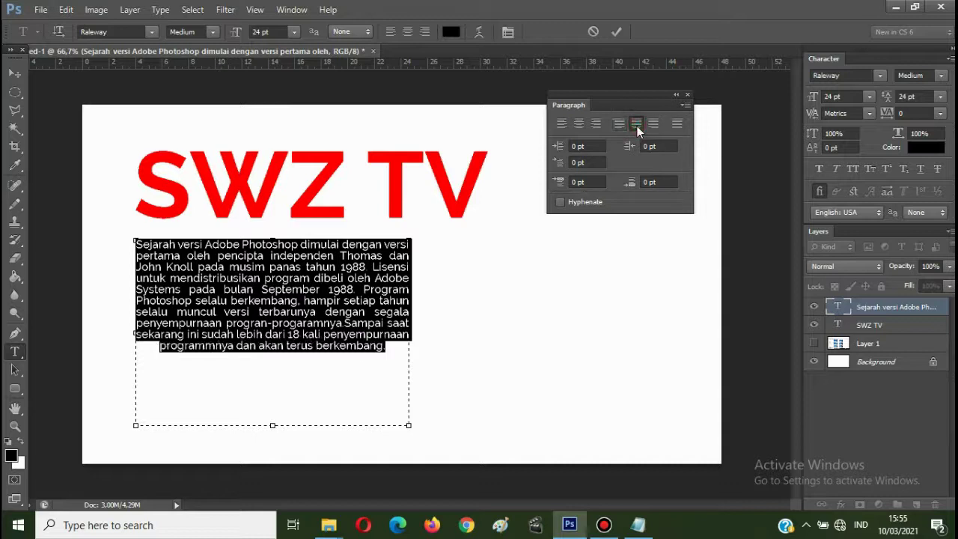
left_click(679, 129)
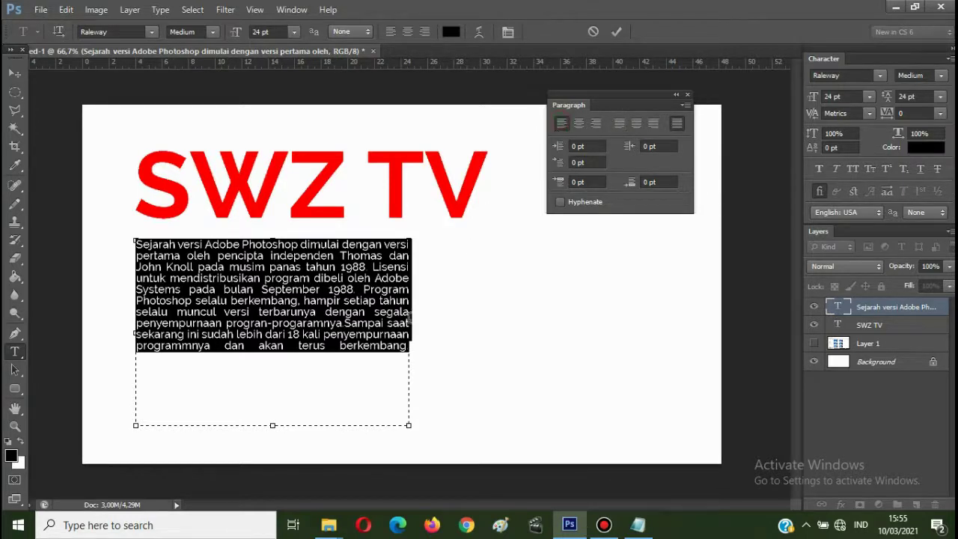
left_click(561, 123)
left_click_drag(627, 109, 878, 377)
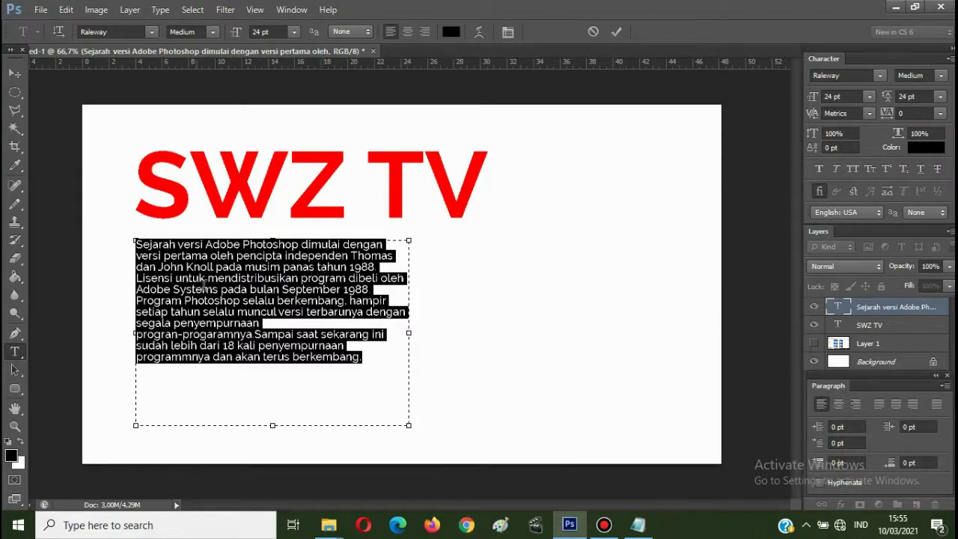
Finish the text edit, select the paragraph's layer and nudge it slightly upward, keeping it aligned with SWZ TV
left_click(15, 73)
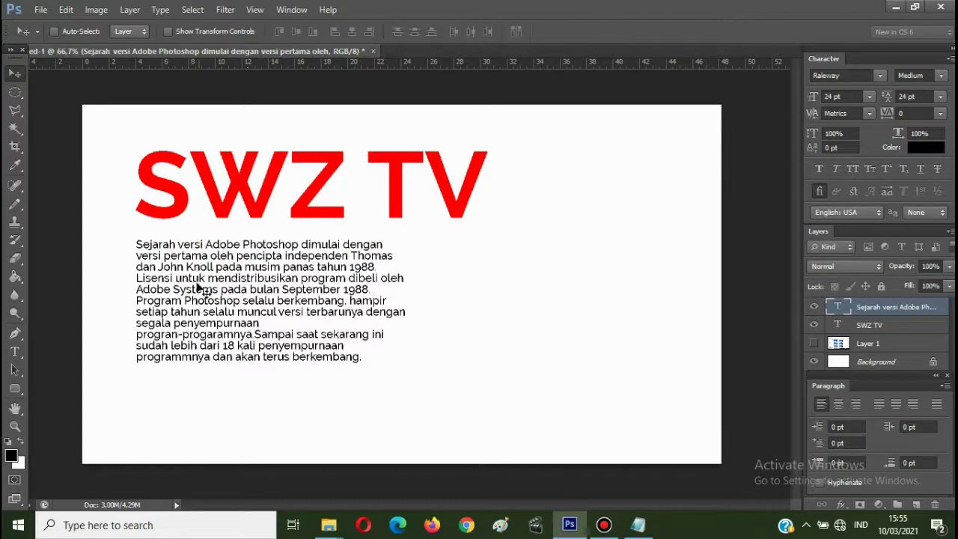
right_click(247, 287)
left_click(262, 288)
left_click_drag(321, 266, 209, 291)
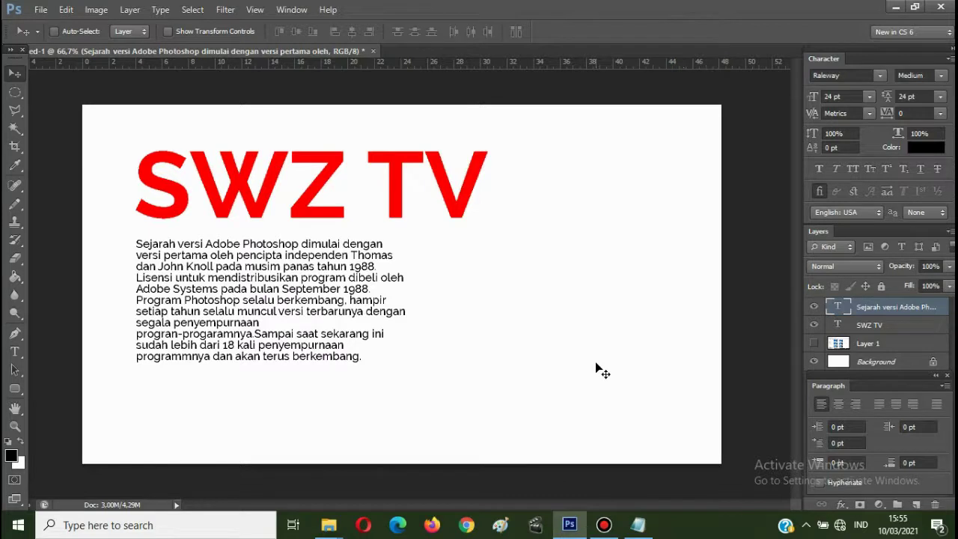
Select the SWZ TV layer and open image 12333 from the Forest folder in SWZ IMAGES 3 on drive SWZ Order (J:)
right_click(455, 213)
left_click(486, 216)
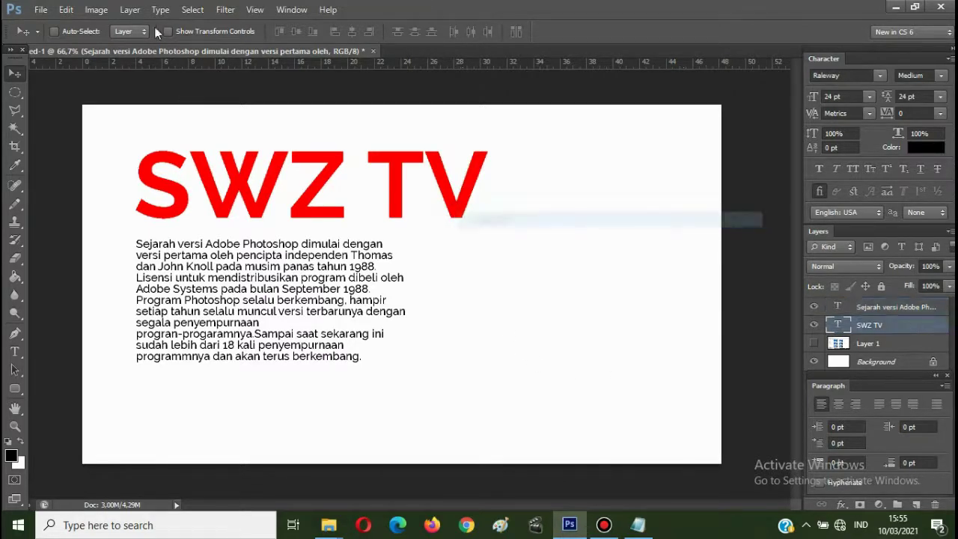
left_click(41, 9)
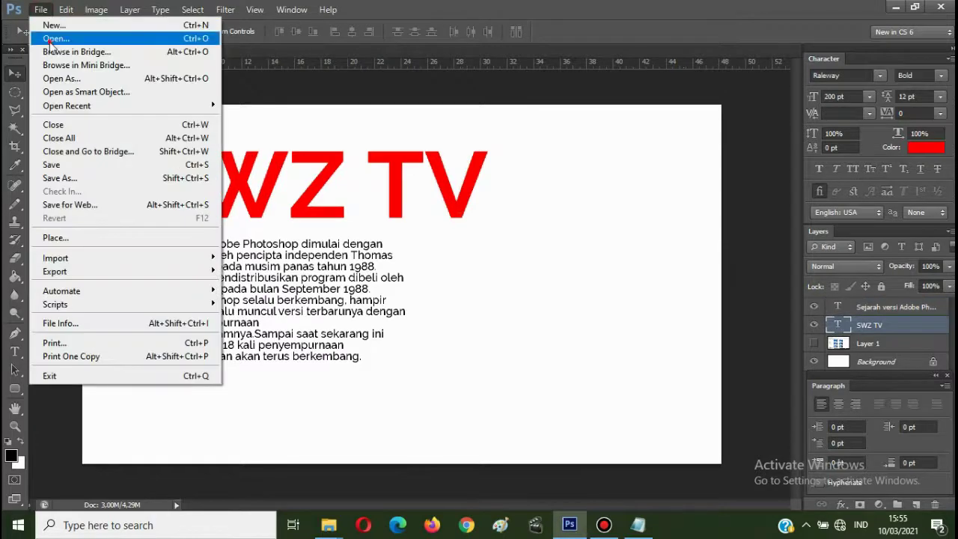
left_click(45, 36)
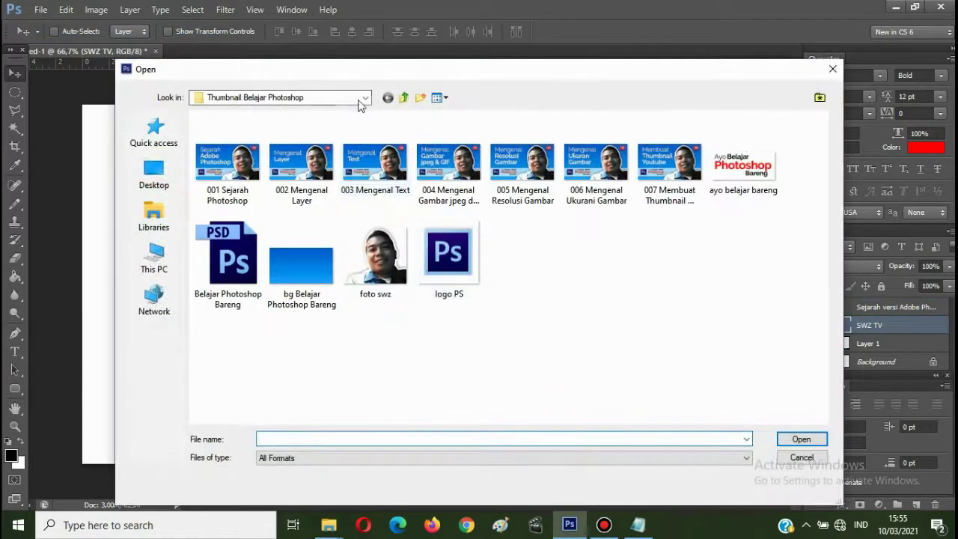
left_click(362, 100)
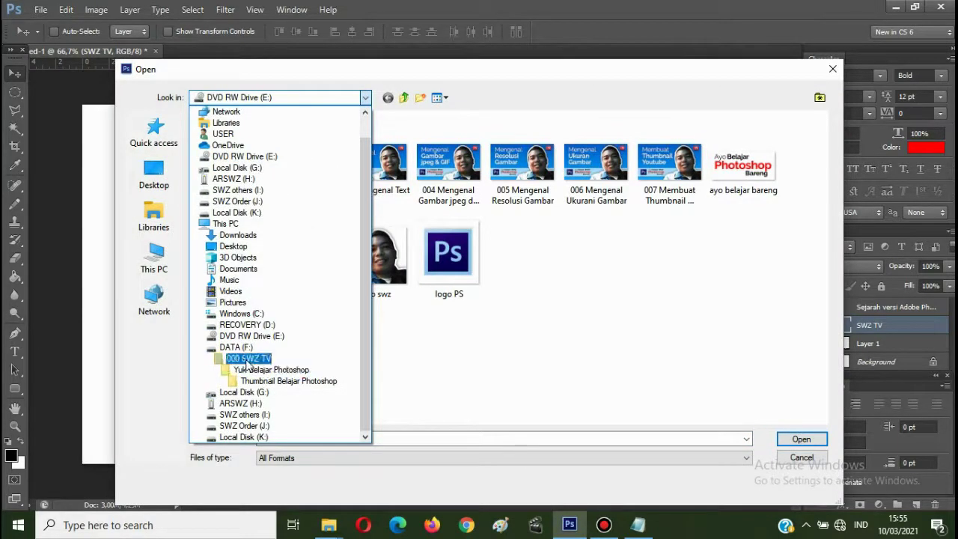
left_click(251, 427)
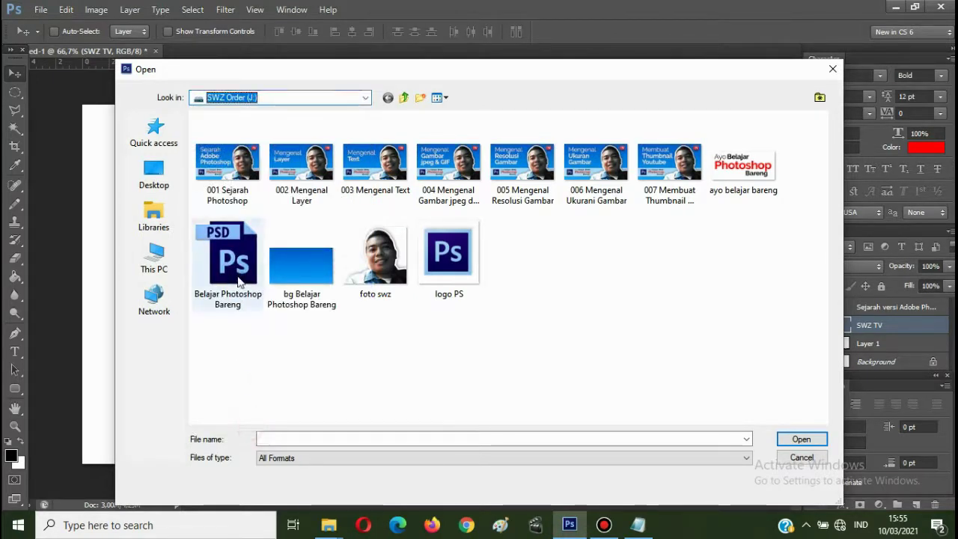
double_click(241, 278)
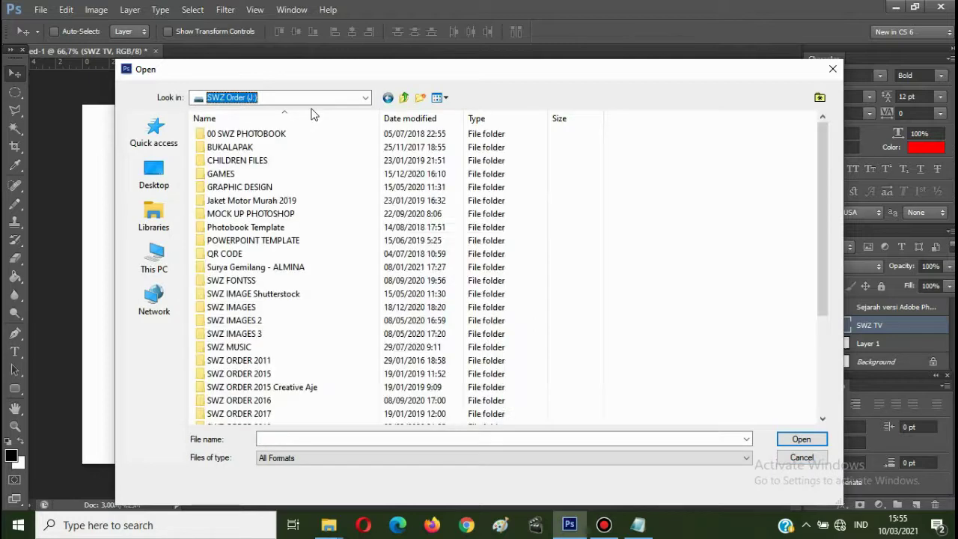
double_click(249, 335)
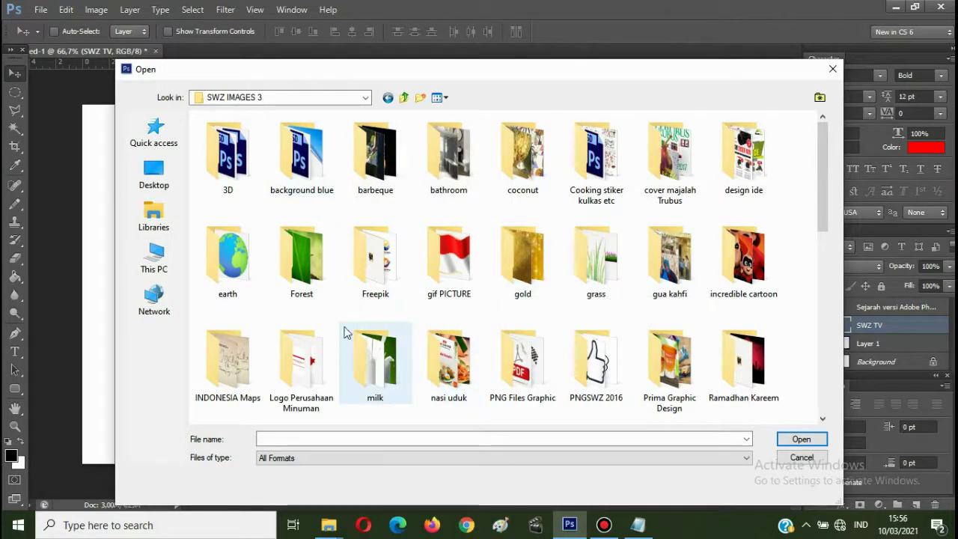
double_click(323, 260)
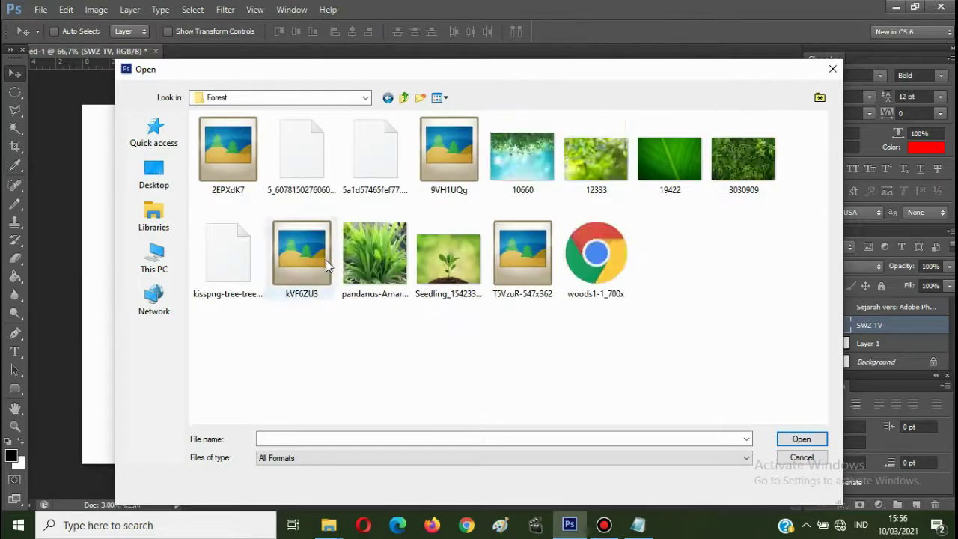
left_click(605, 182)
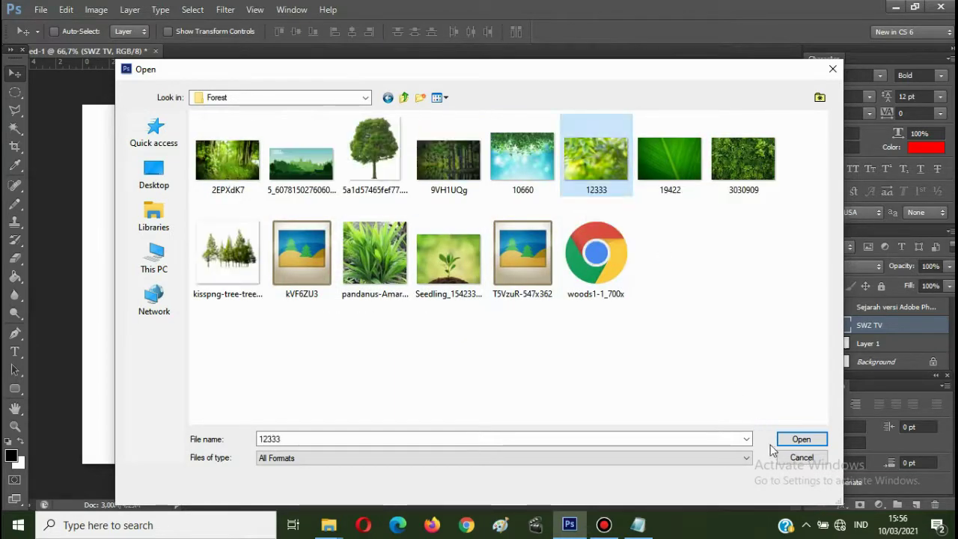
left_click(799, 439)
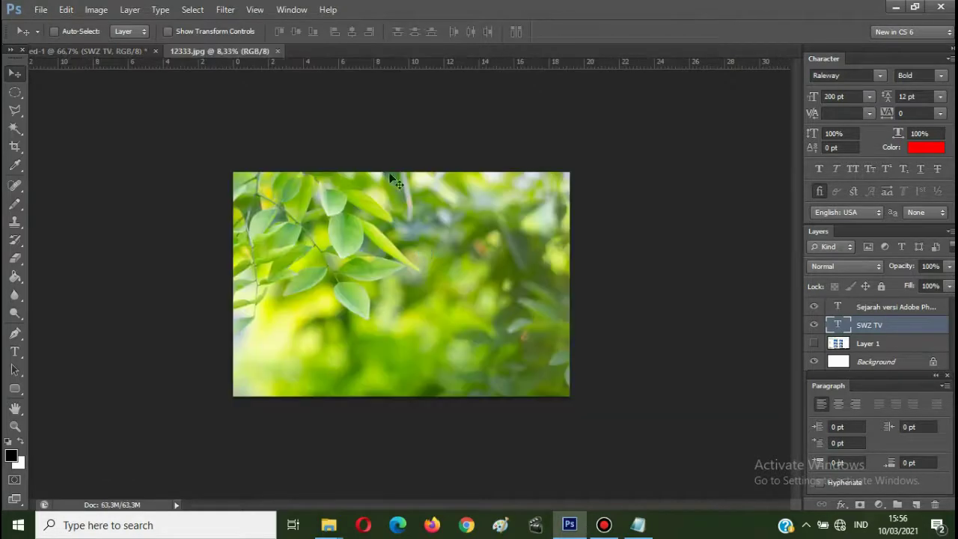
Copy the leaf photo from 12333.jpg into the SWZ TV document as a layer and close the source image
left_click_drag(220, 50, 607, 330)
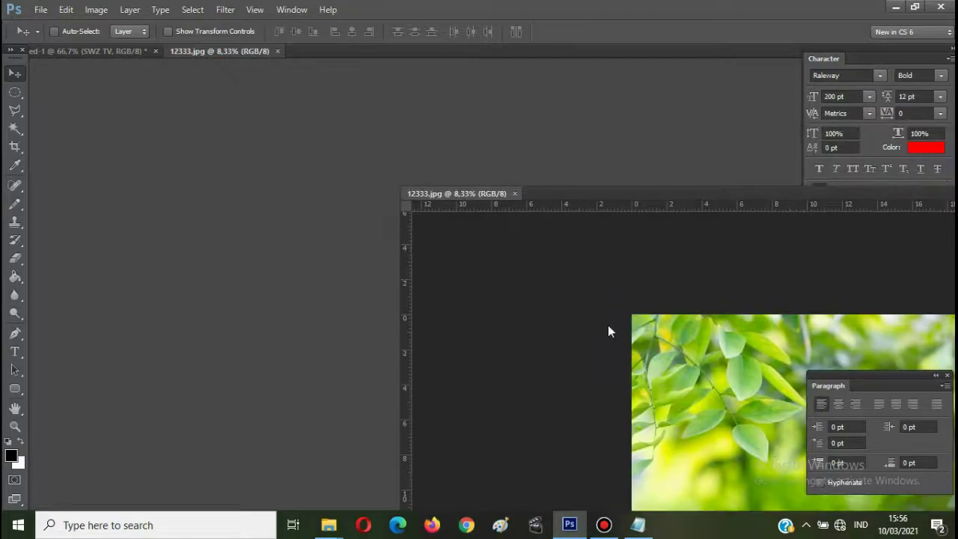
left_click_drag(503, 262, 357, 217)
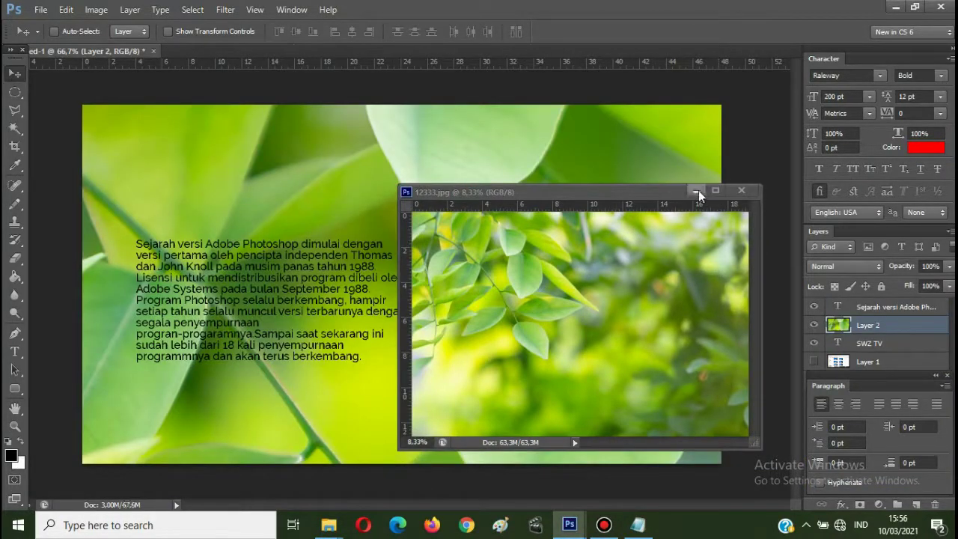
left_click(741, 190)
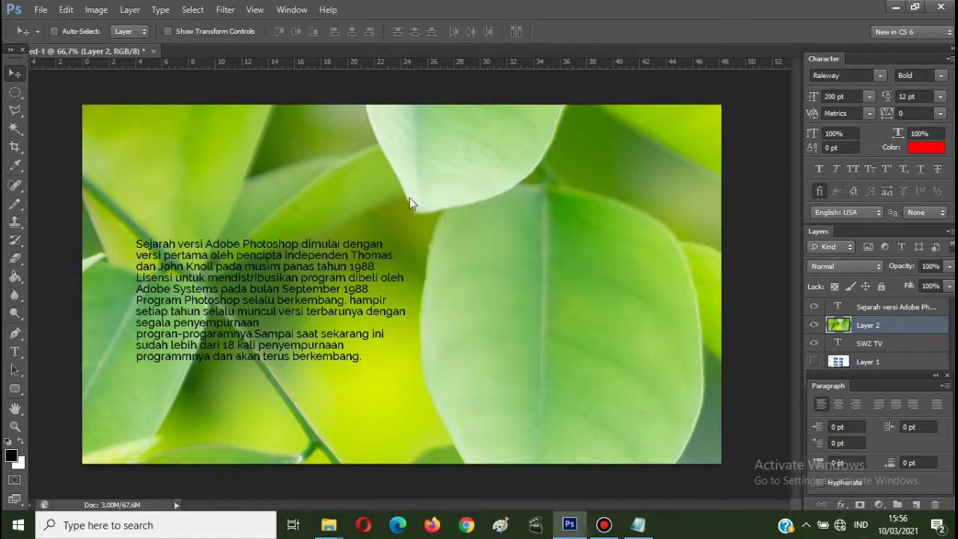
Scale the leaf photo layer proportionally to 30% of its width and height and apply the transformation
right_click(448, 204)
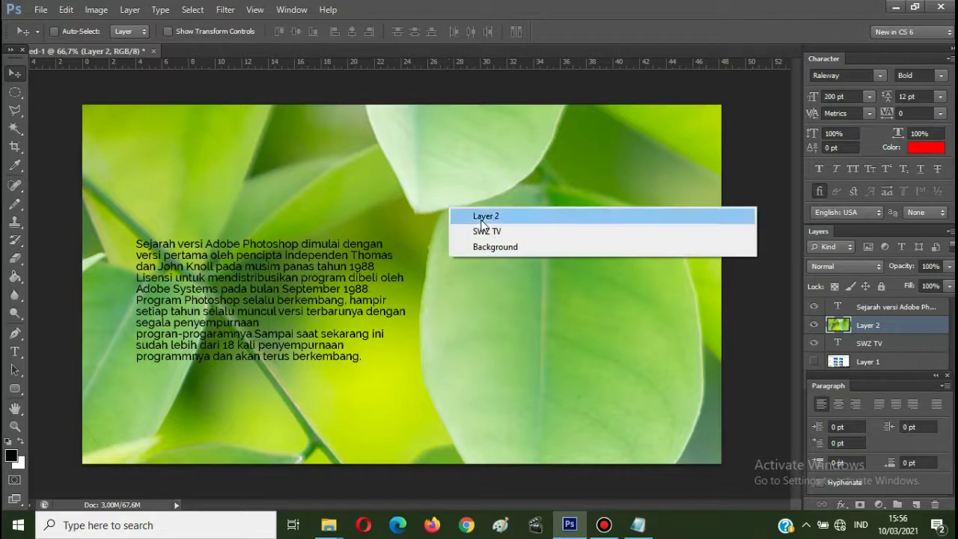
left_click(486, 215)
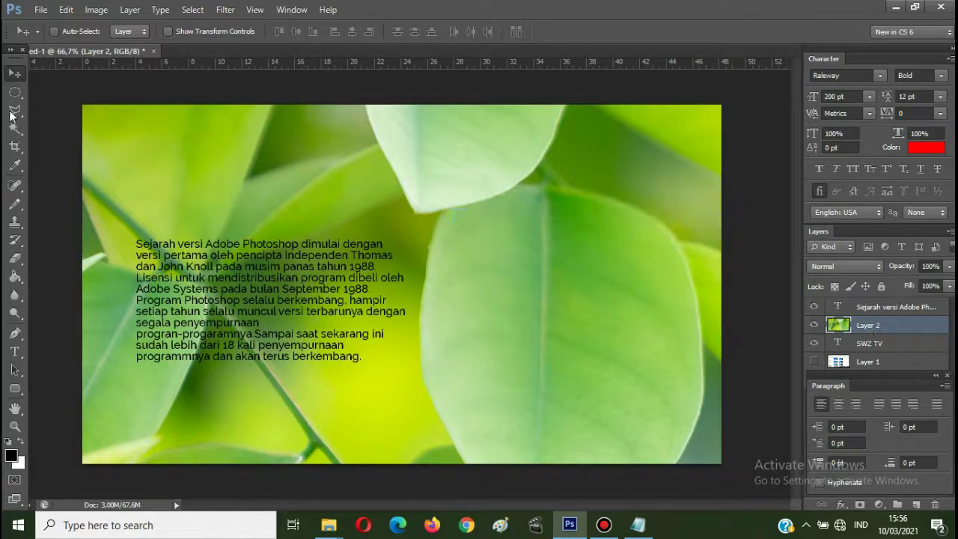
key("j")
left_click(66, 10)
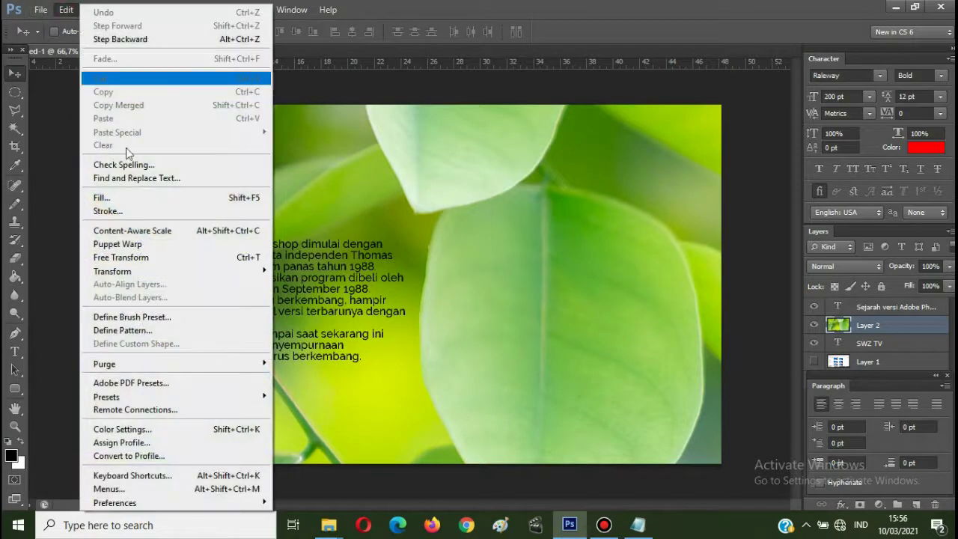
mouse_move(199, 272)
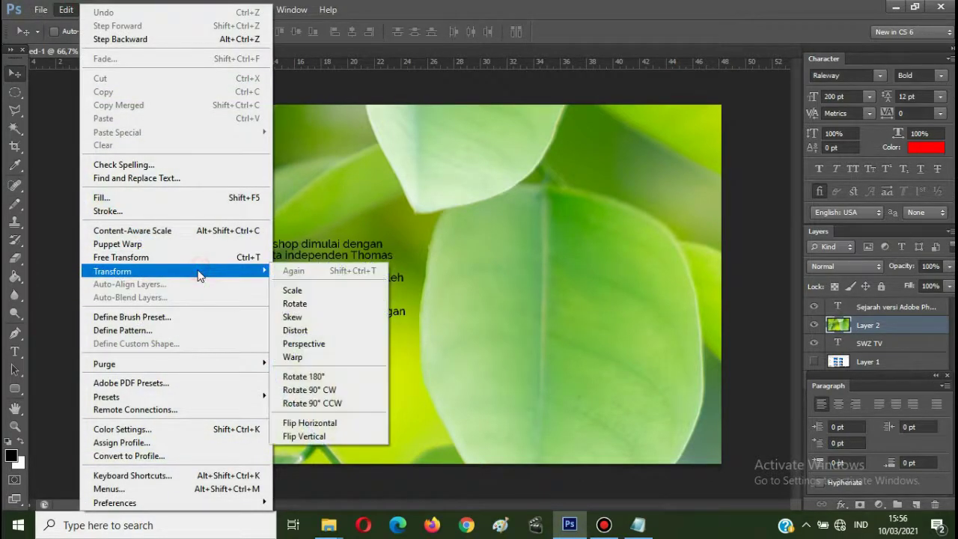
left_click(292, 290)
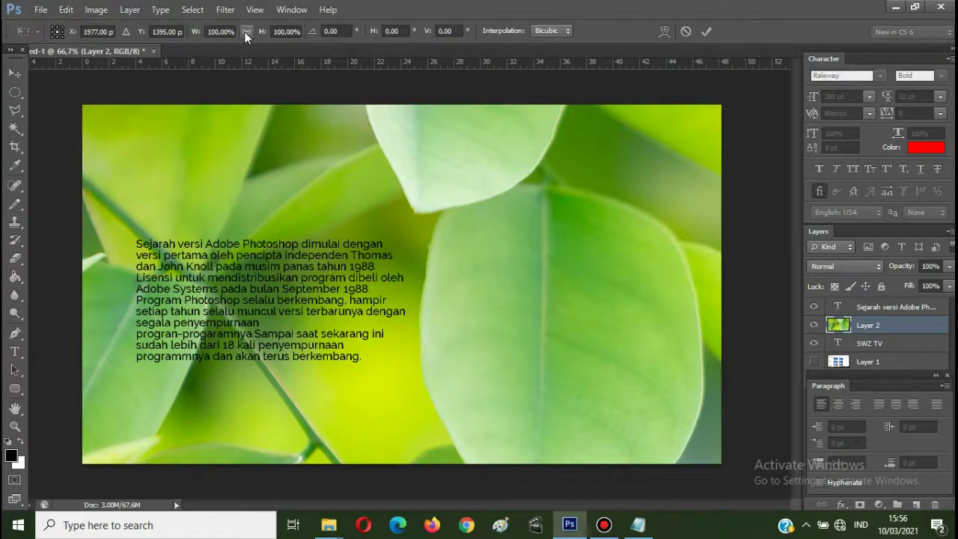
left_click(245, 30)
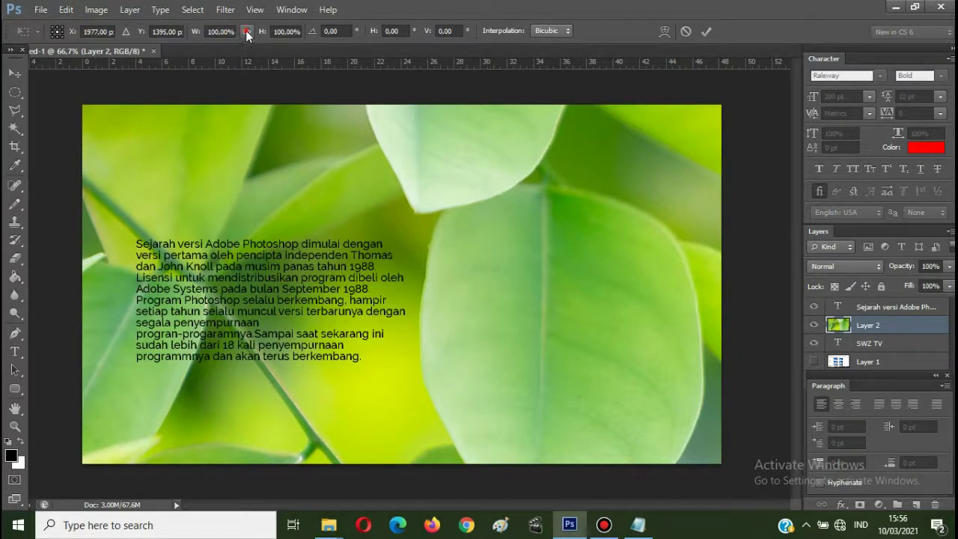
left_click(287, 32)
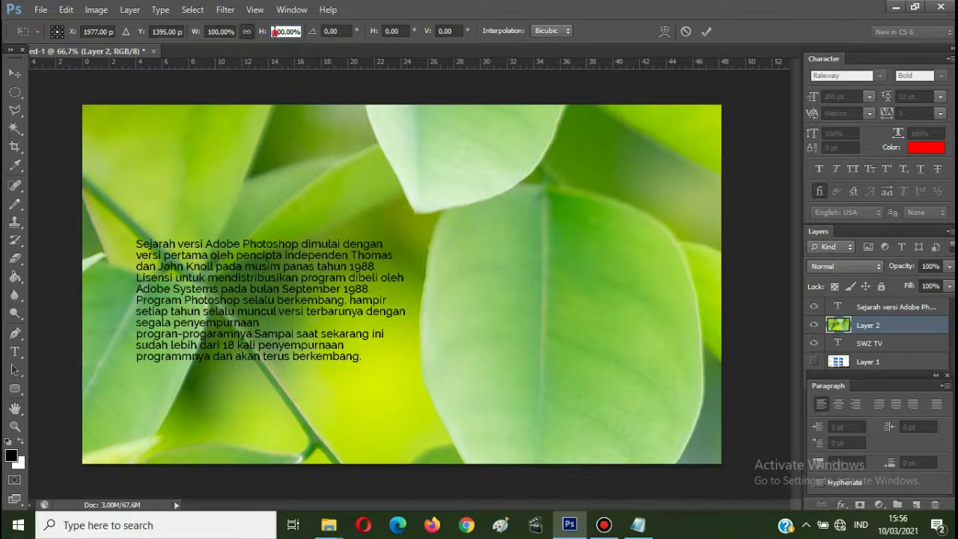
left_click(274, 31)
type("30")
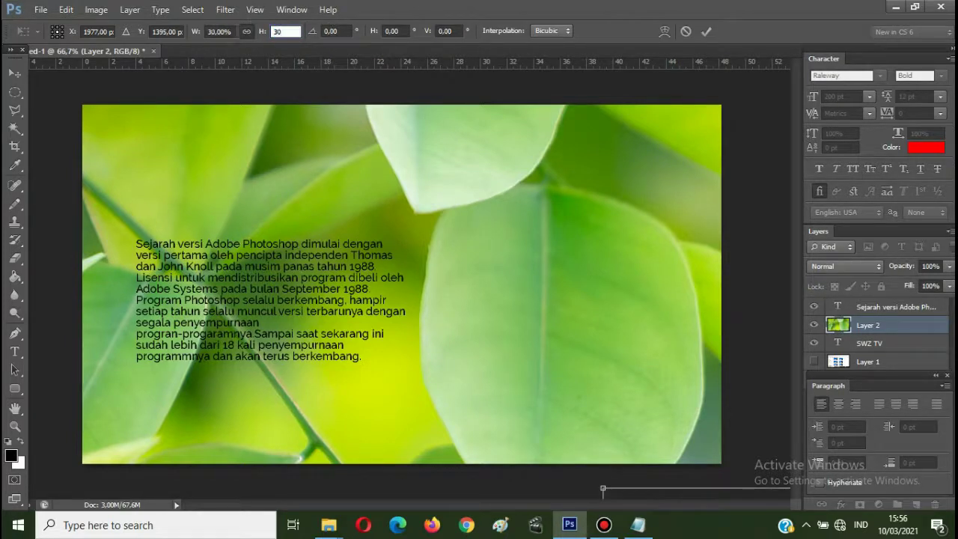
key("Return")
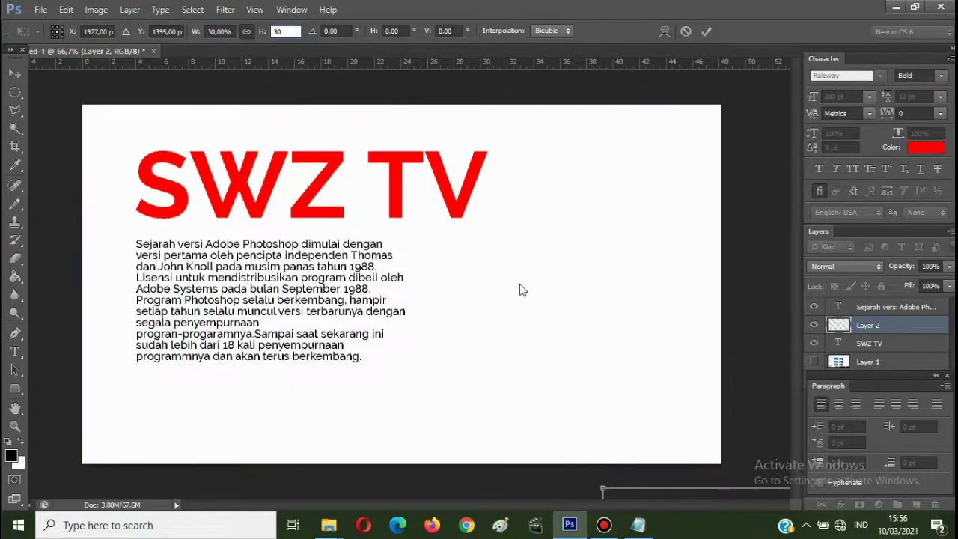
left_click(14, 74)
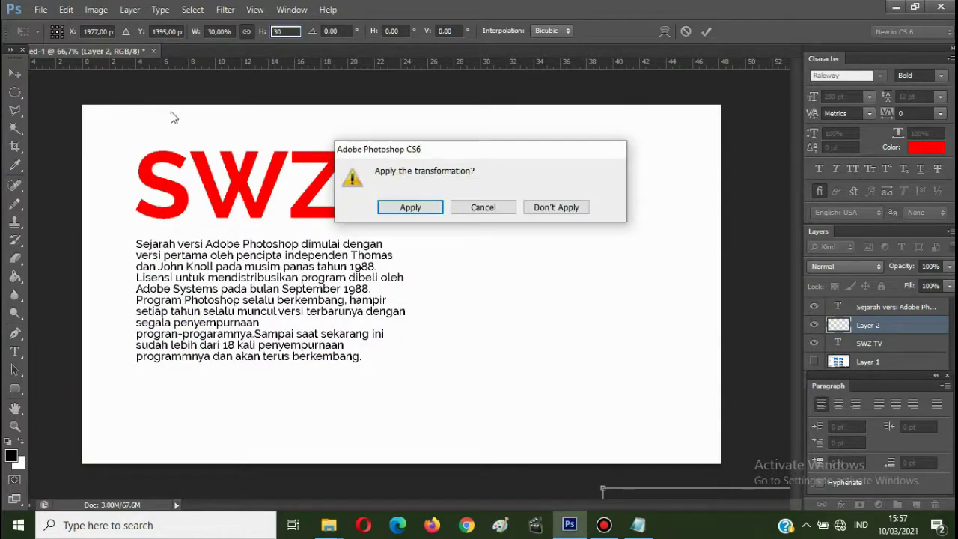
left_click(400, 206)
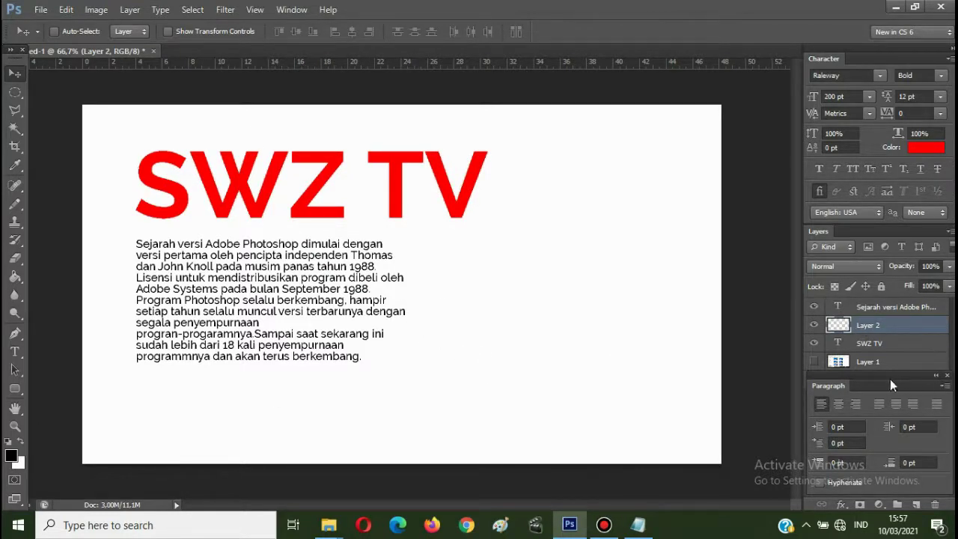
Close the Paragraph panel and centre the leaf photo layer horizontally and vertically on the Background layer
left_click(946, 375)
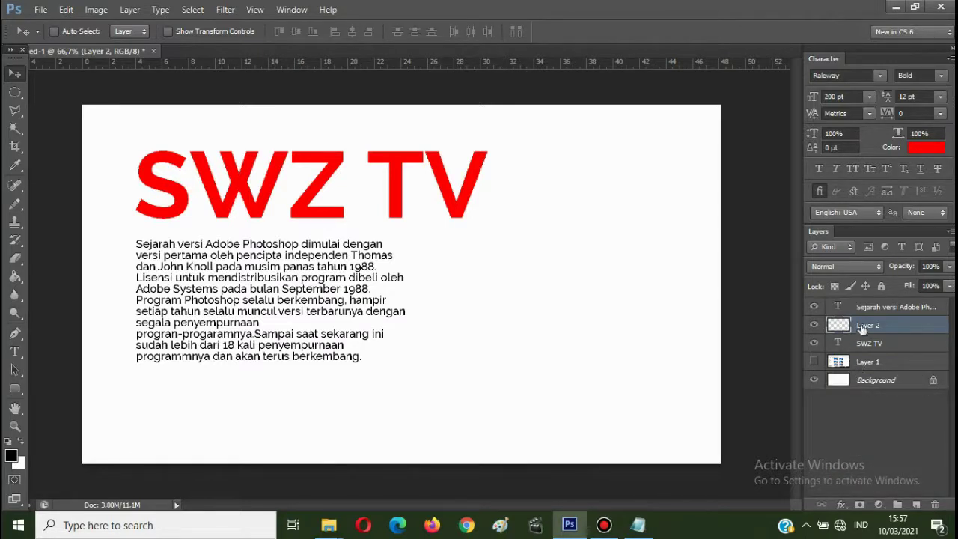
left_click(874, 388, "ctrl")
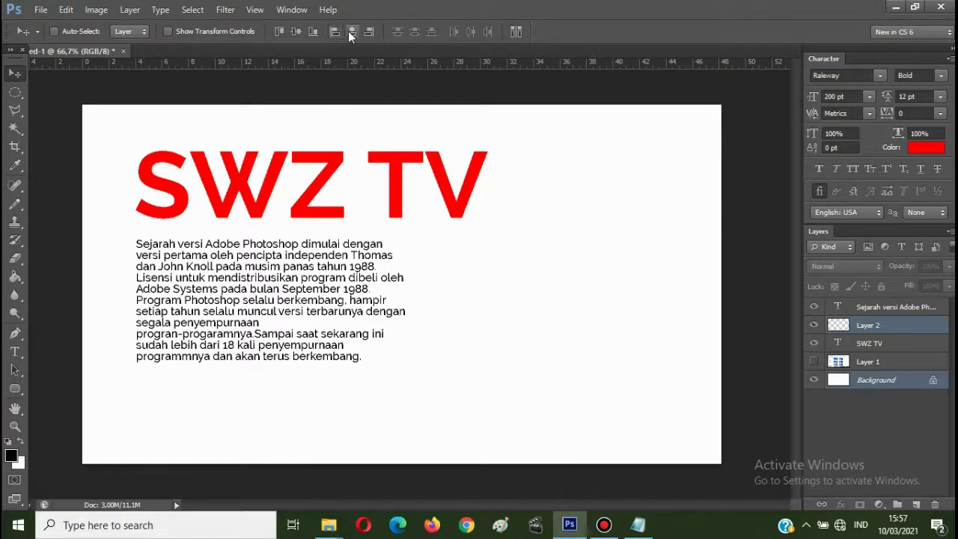
left_click(296, 32)
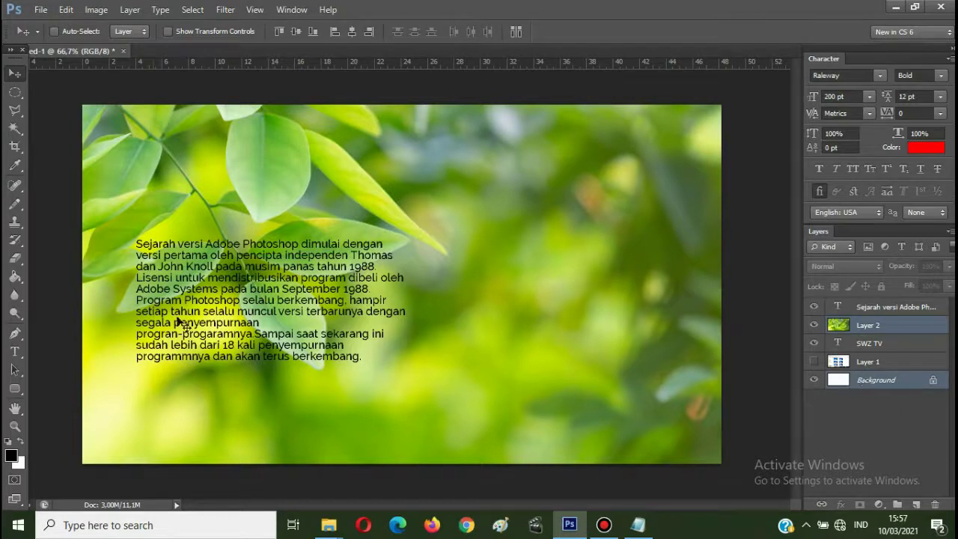
Place the leaf photo layer below the SWZ TV layer and move the paragraph about 20.7 cm right and 4 cm down
left_click_drag(862, 345, 857, 311)
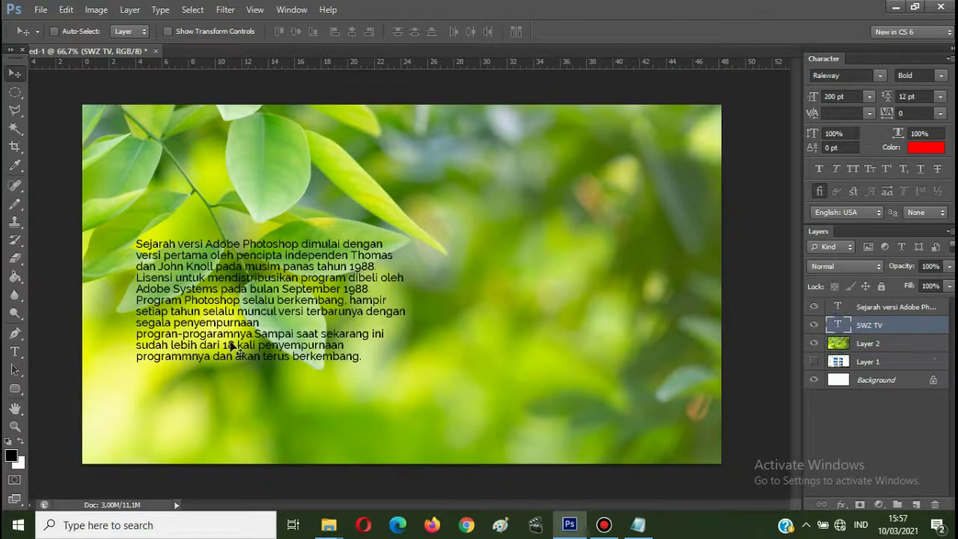
right_click(211, 274)
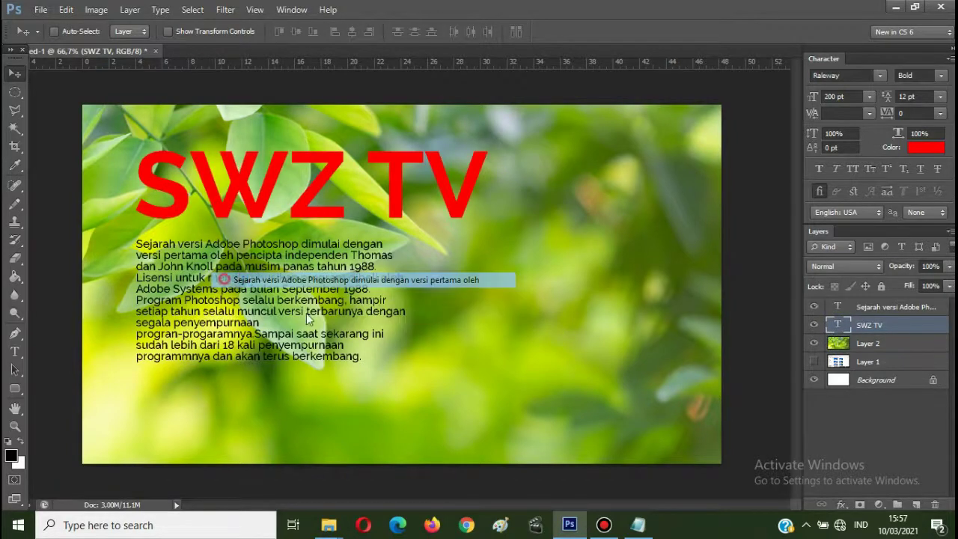
left_click(220, 277)
left_click_drag(220, 281, 494, 333)
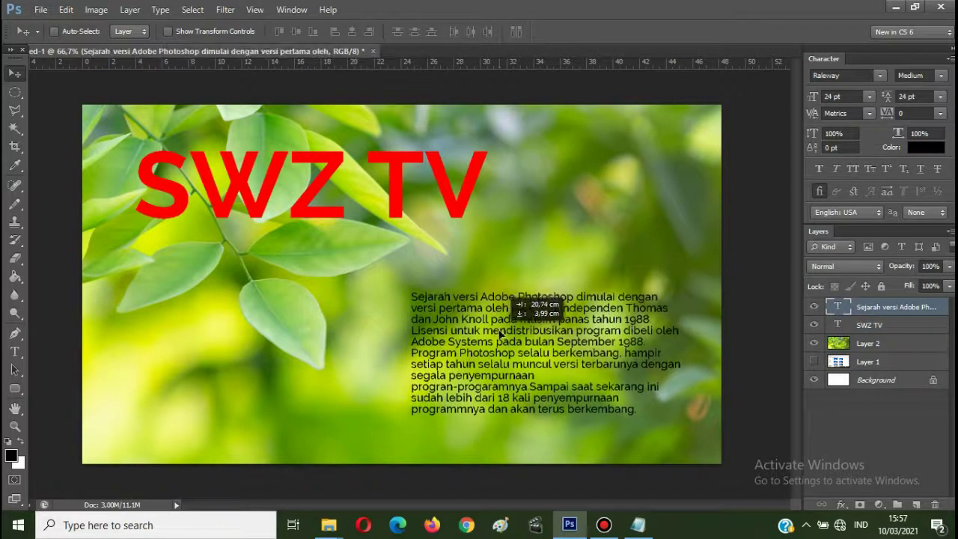
Set the paragraph's text colour to white
left_click(925, 148)
left_click(631, 116)
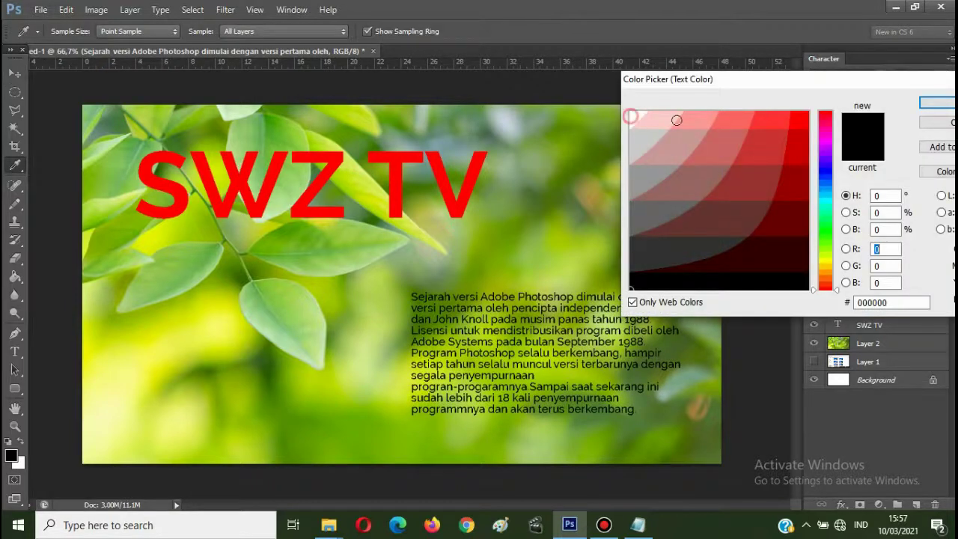
left_click(935, 102)
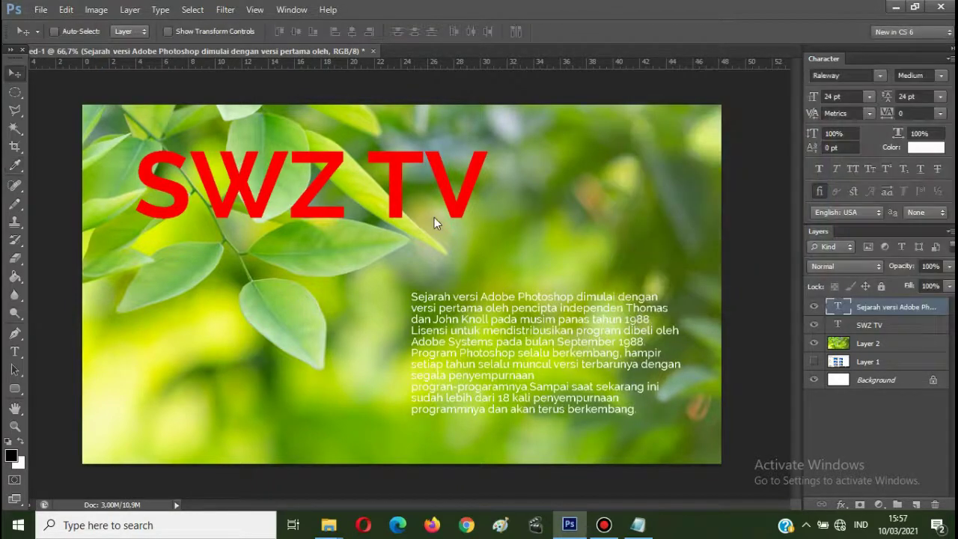
Select the SWZ TV heading layer and set its font to SF Port McKenzie Extended
right_click(396, 199)
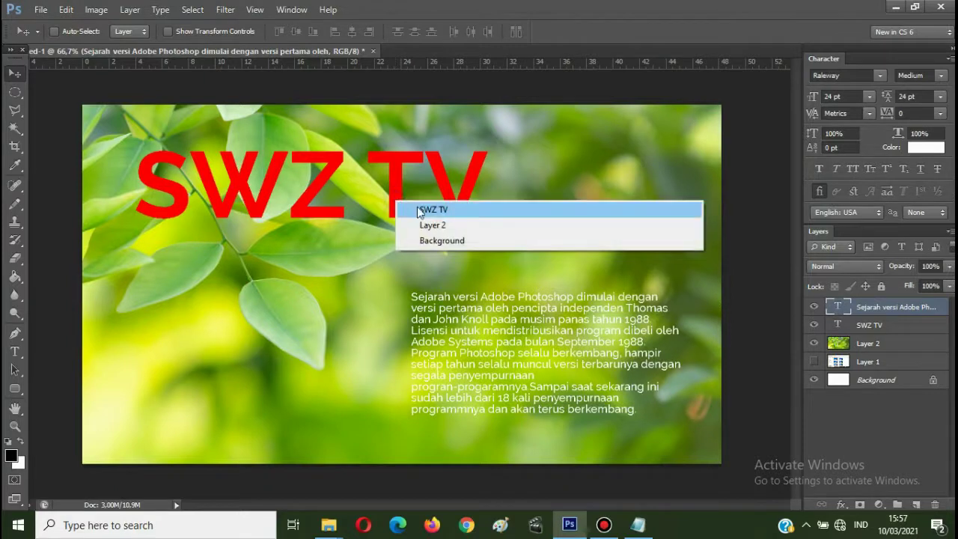
left_click(419, 210)
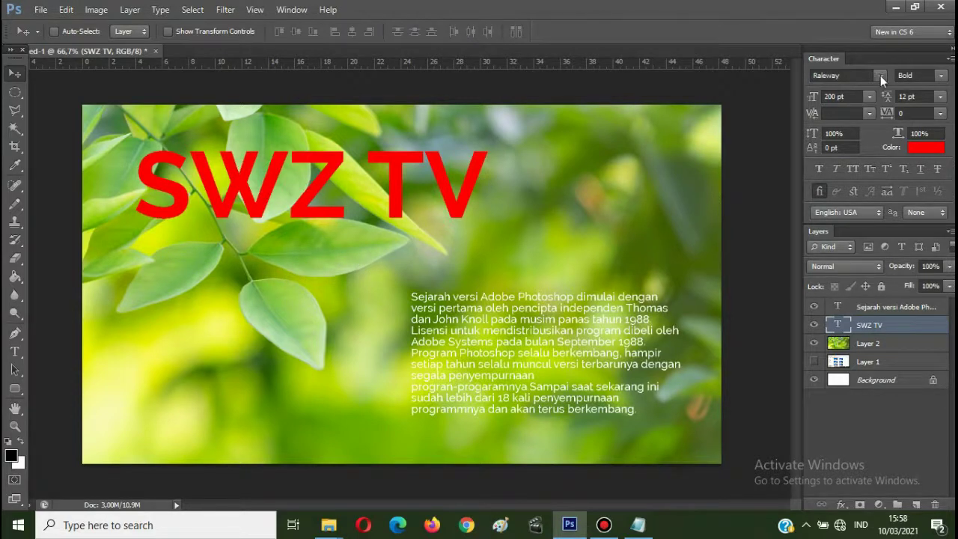
right_click(396, 172)
left_click(430, 185)
left_click(880, 76)
scroll(896, 319, "down", 1)
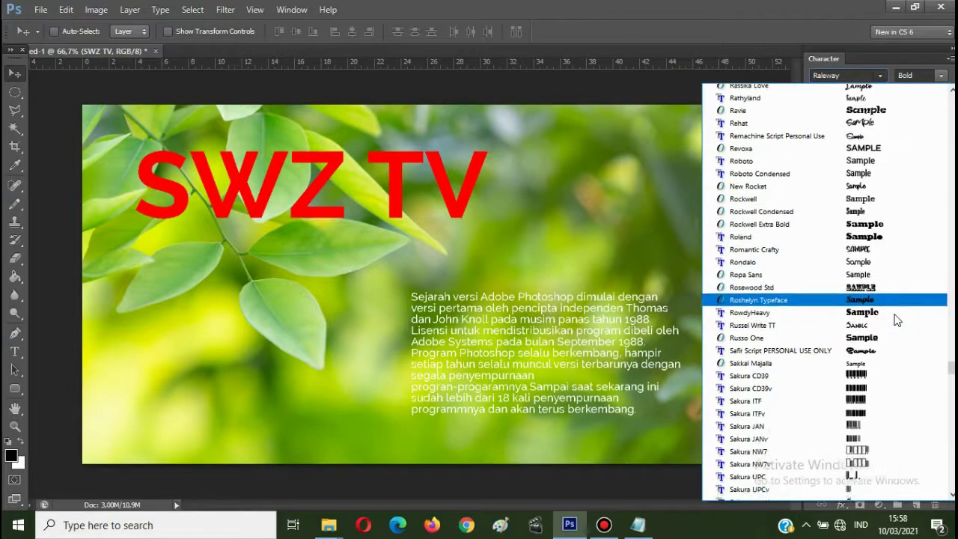
scroll(895, 320, "down", 5)
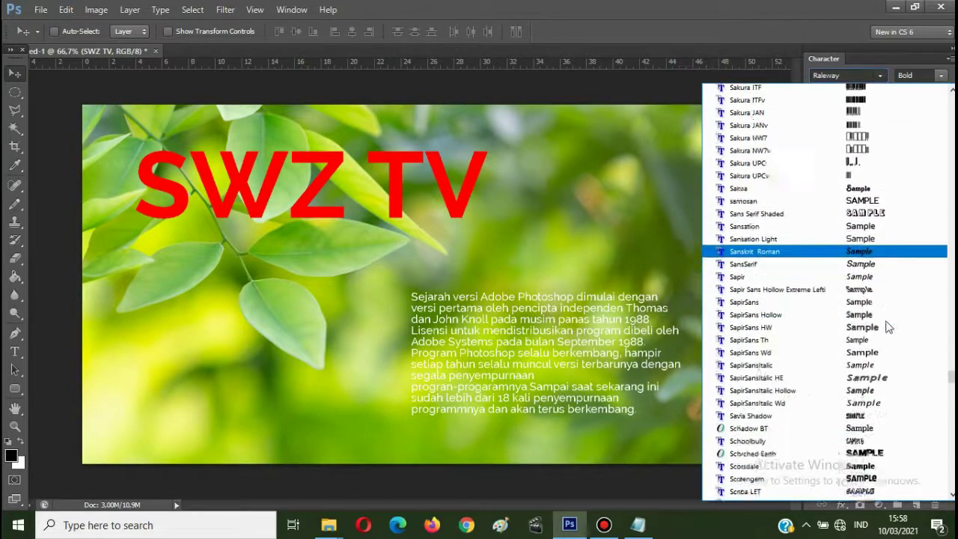
scroll(888, 327, "down", 5)
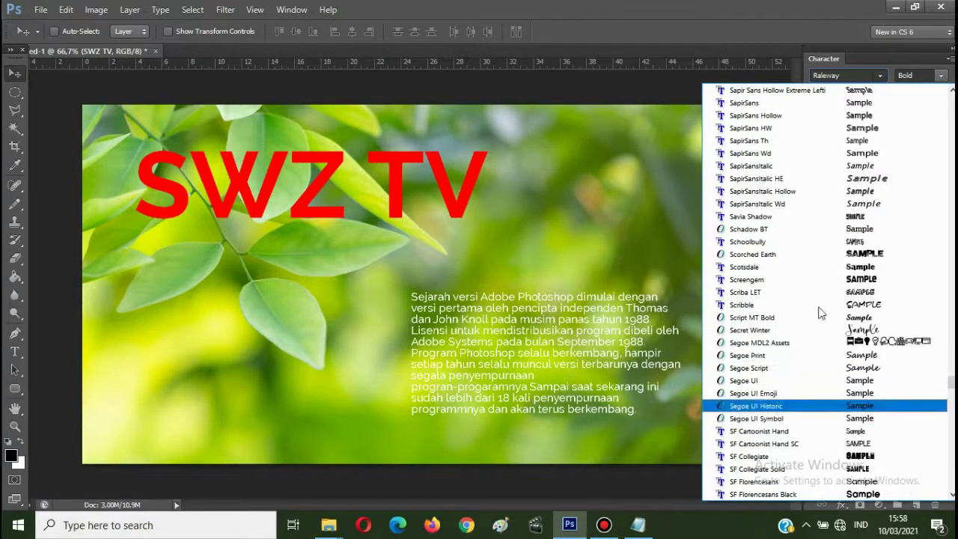
scroll(874, 358, "down", 7)
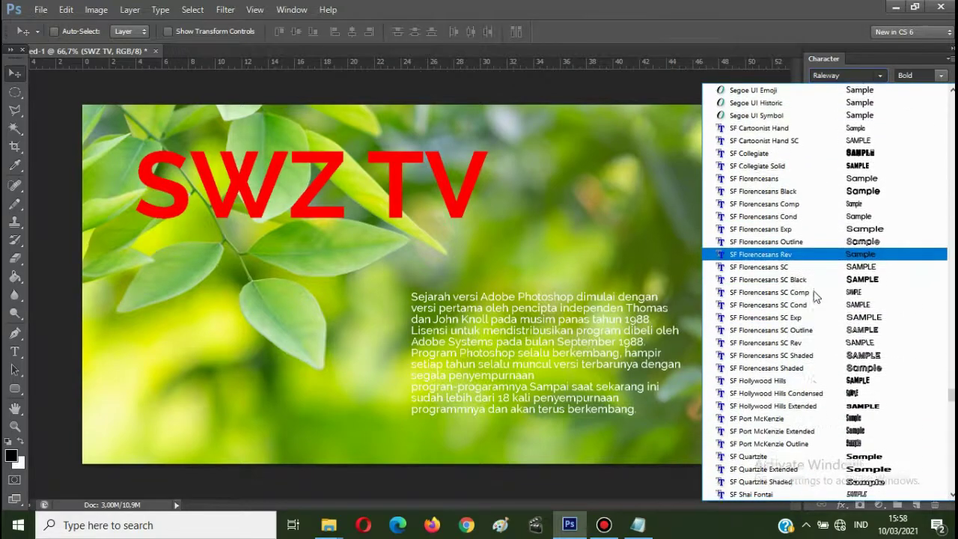
scroll(845, 299, "down", 4)
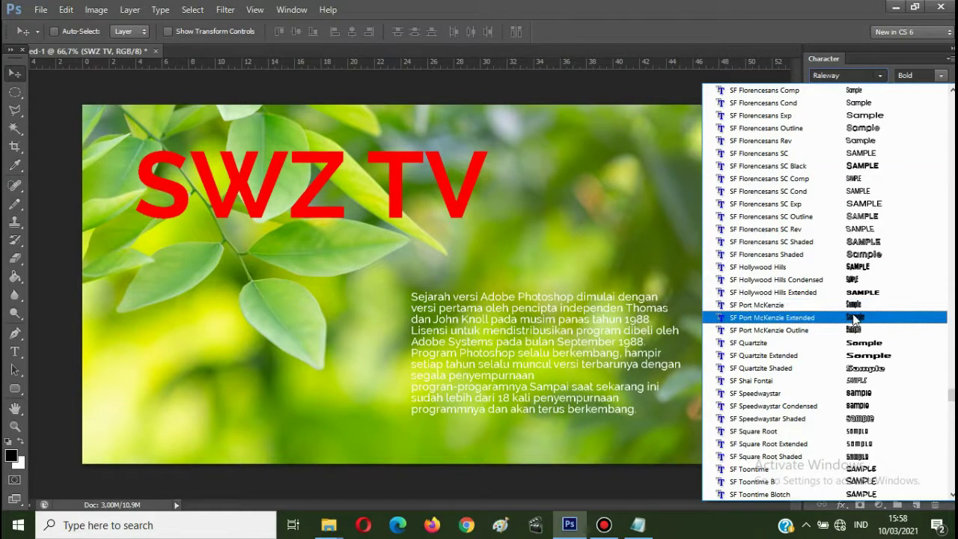
left_click(855, 323)
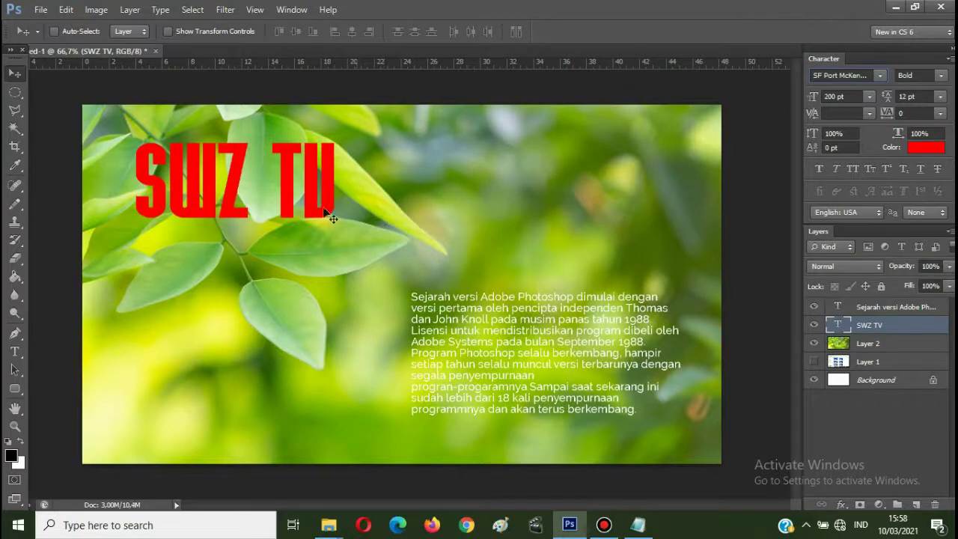
Set the SWZ TV heading's font to Coolsville
left_click(880, 75)
scroll(883, 224, "up", 3)
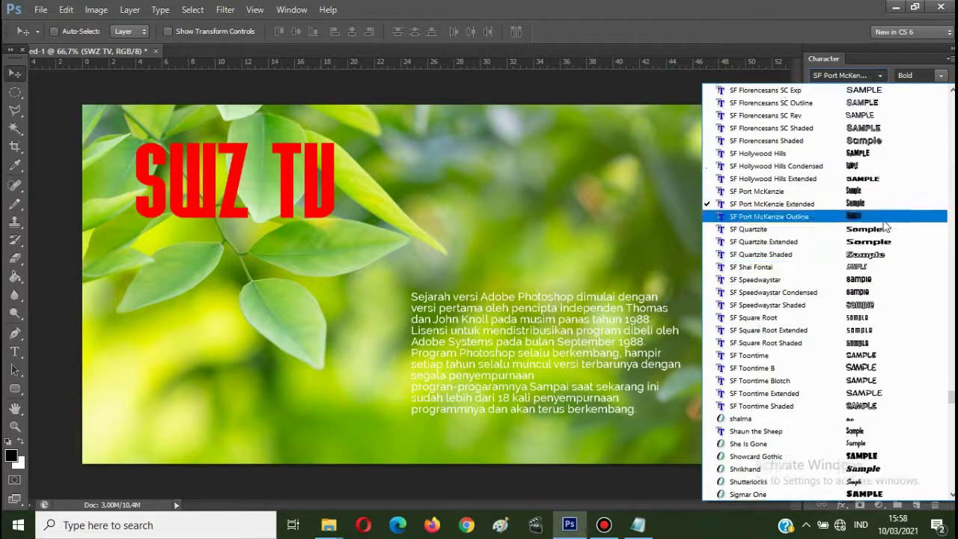
scroll(885, 226, "up", 4)
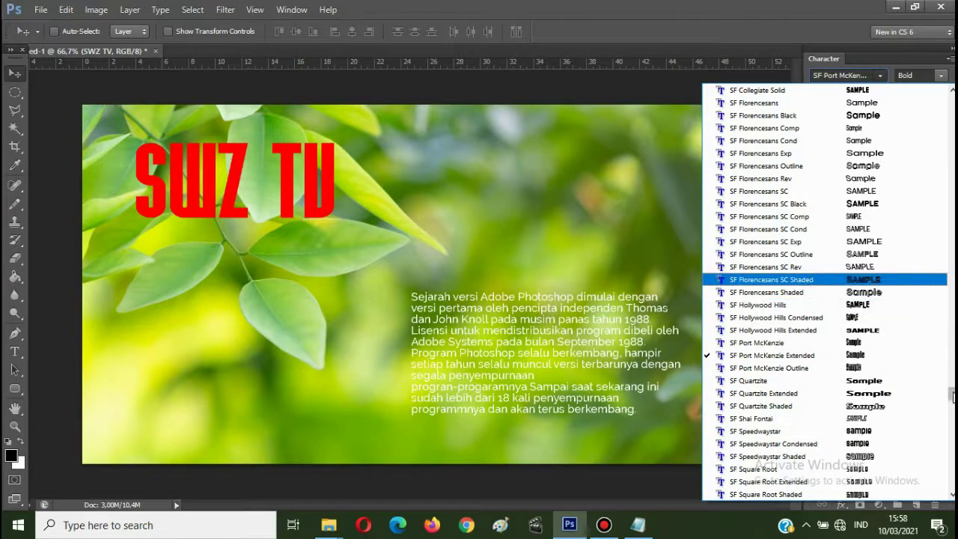
left_click_drag(953, 397, 949, 183)
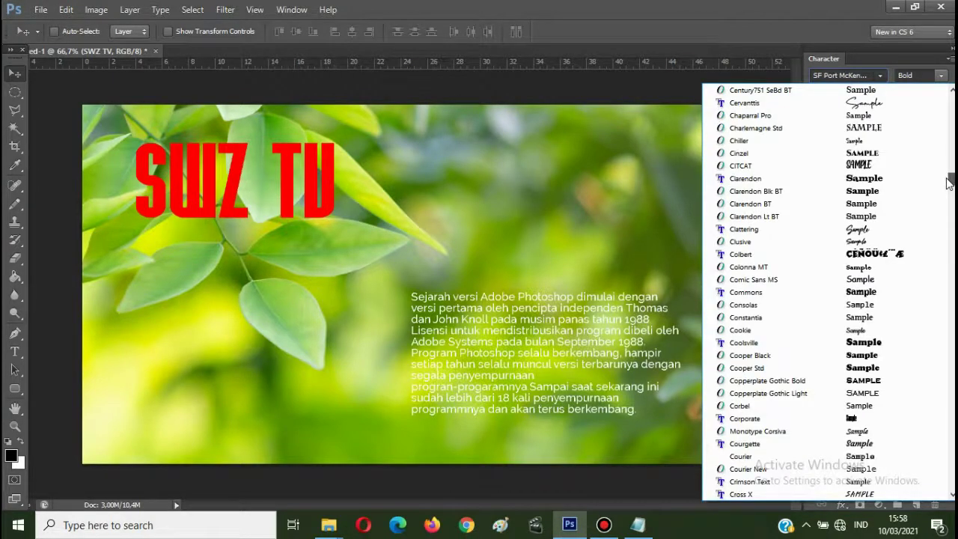
left_click(879, 343)
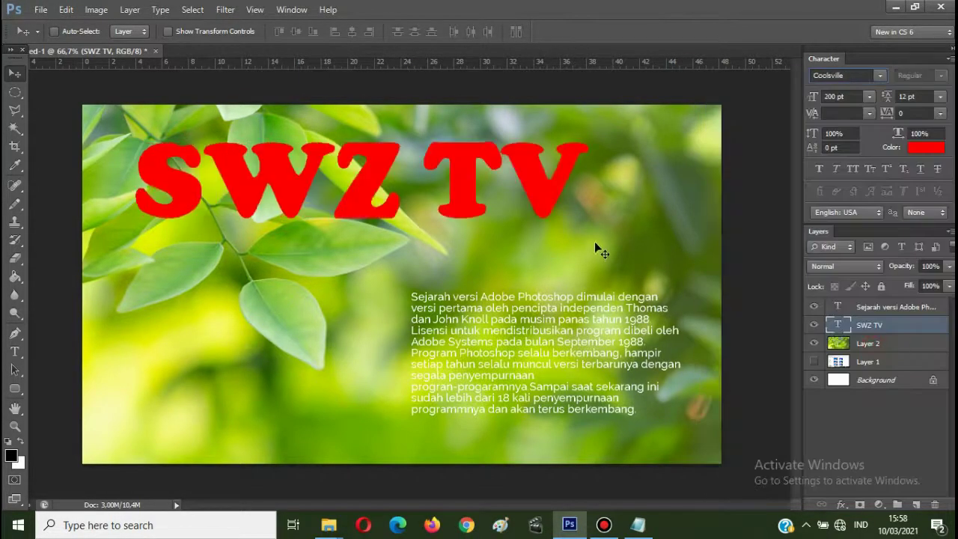
Move the SWZ TV heading slightly right and down, scale it proportionally to about 124%, and apply the transformation
left_click_drag(465, 207, 489, 209)
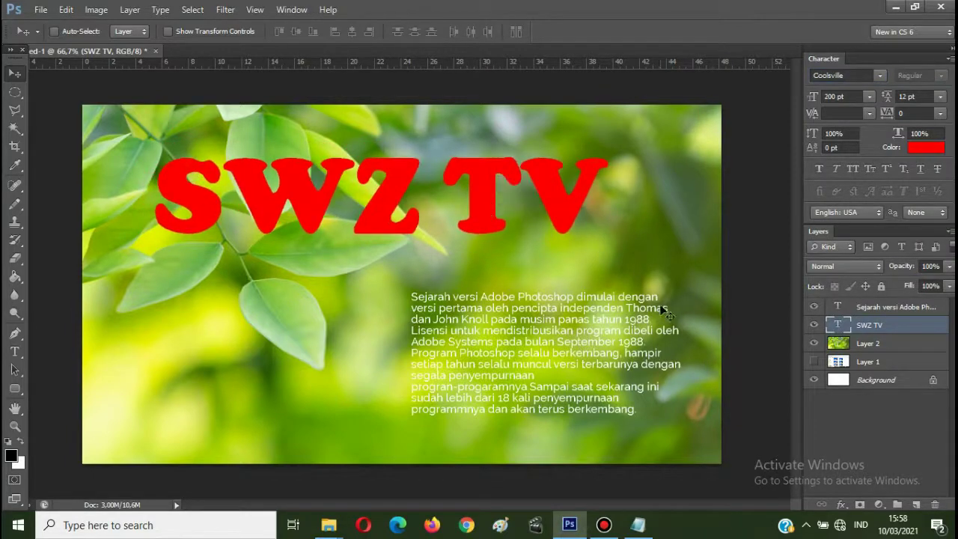
left_click(65, 9)
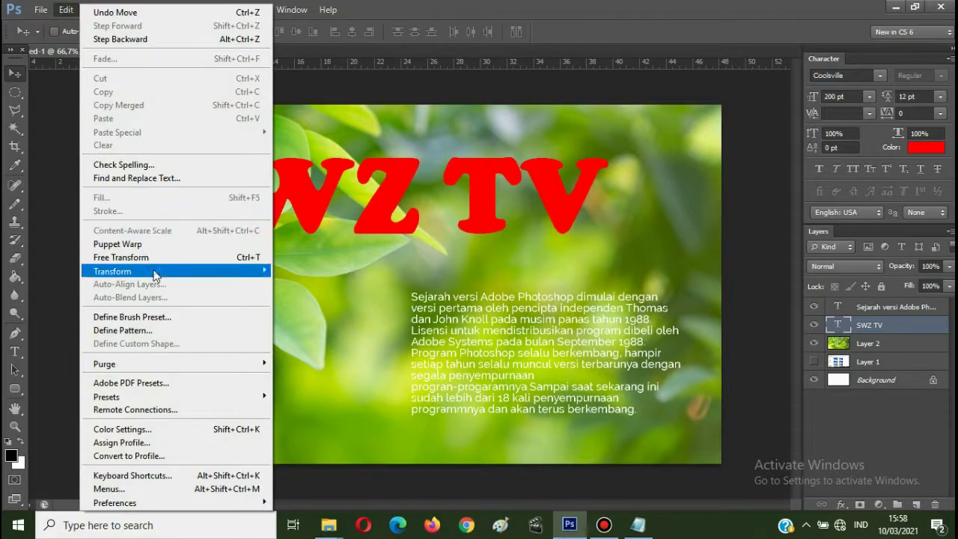
mouse_move(180, 271)
left_click(294, 290)
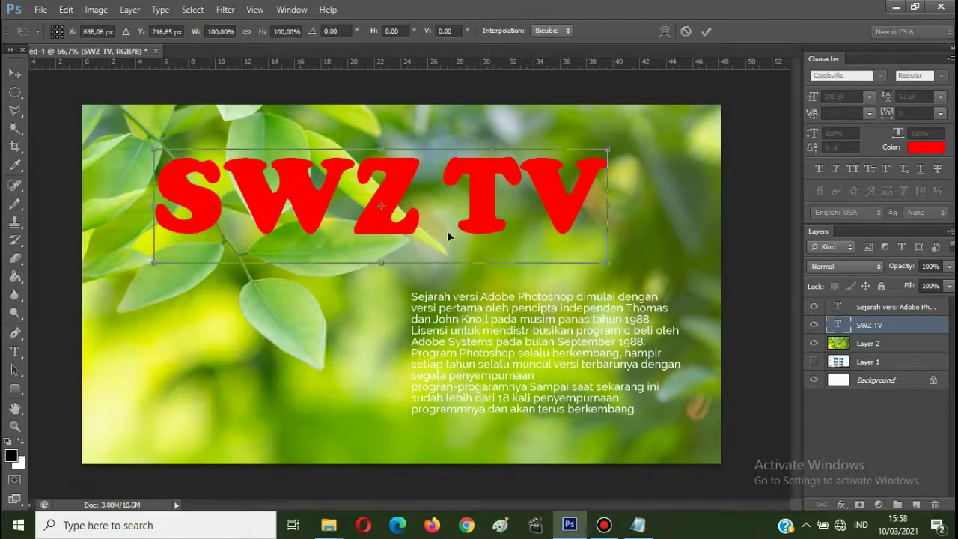
left_click(246, 32)
left_click_drag(608, 263, 688, 282)
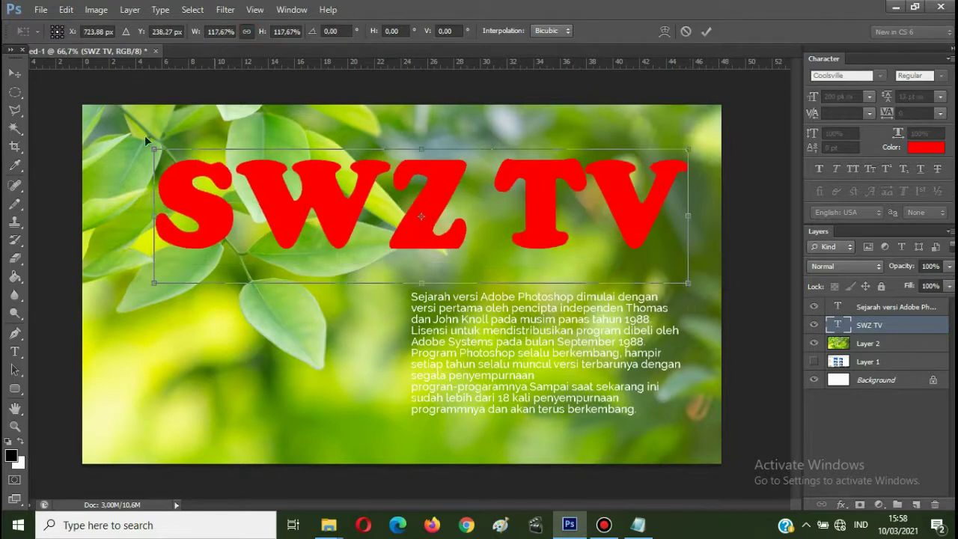
left_click_drag(156, 145, 139, 136)
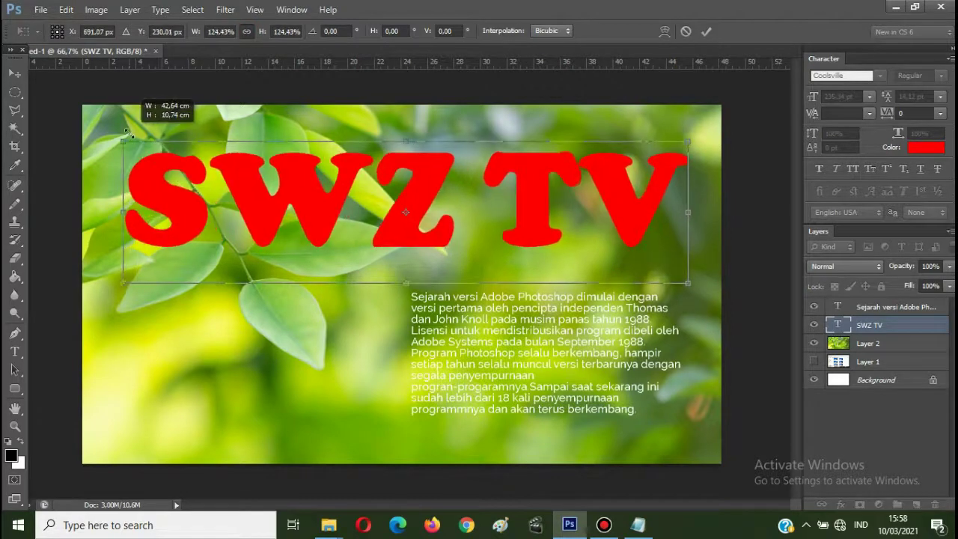
left_click(15, 72)
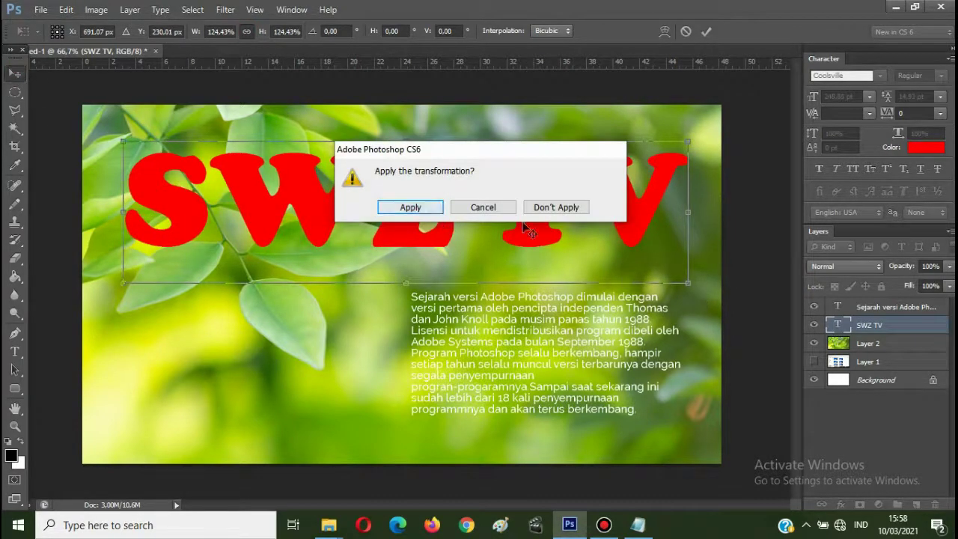
left_click(431, 209)
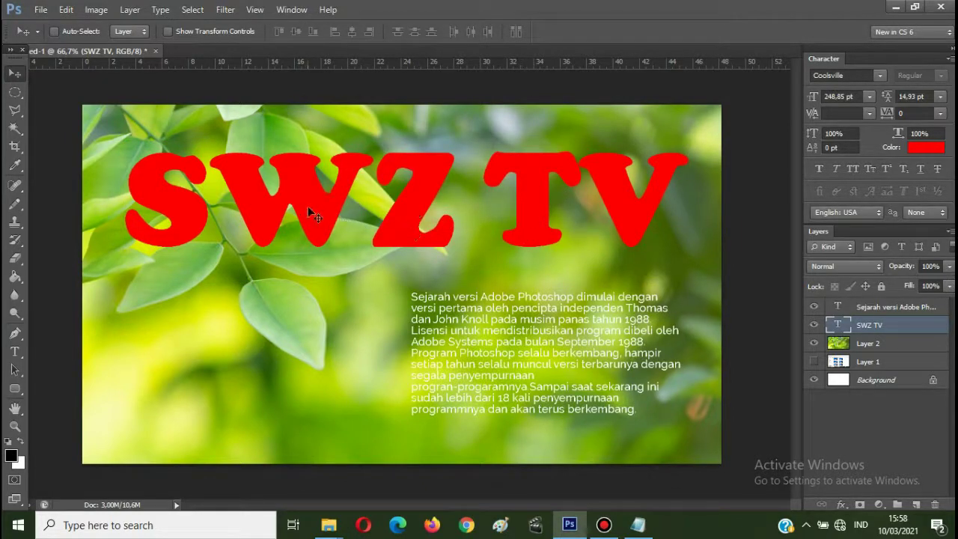
Rasterize the SWZ TV type layer
left_click(129, 10)
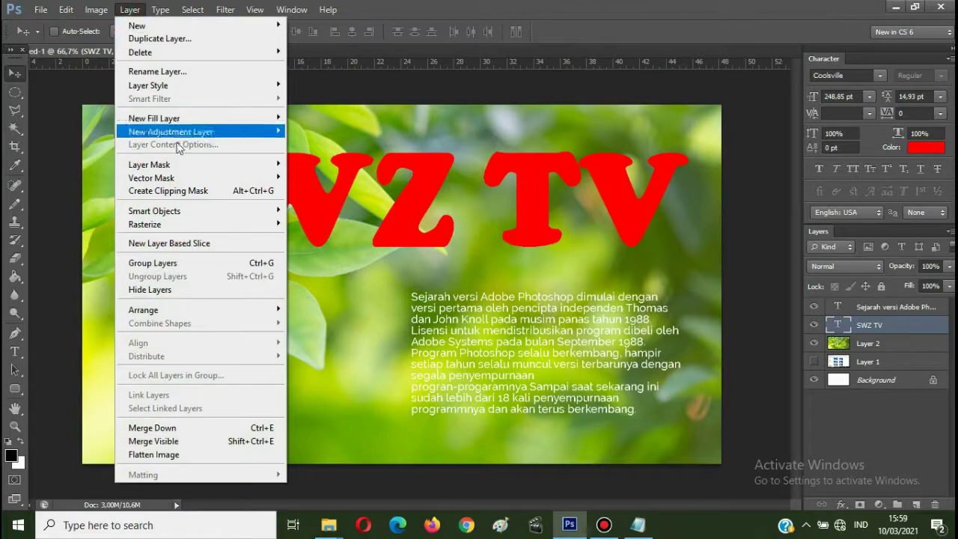
mouse_move(273, 225)
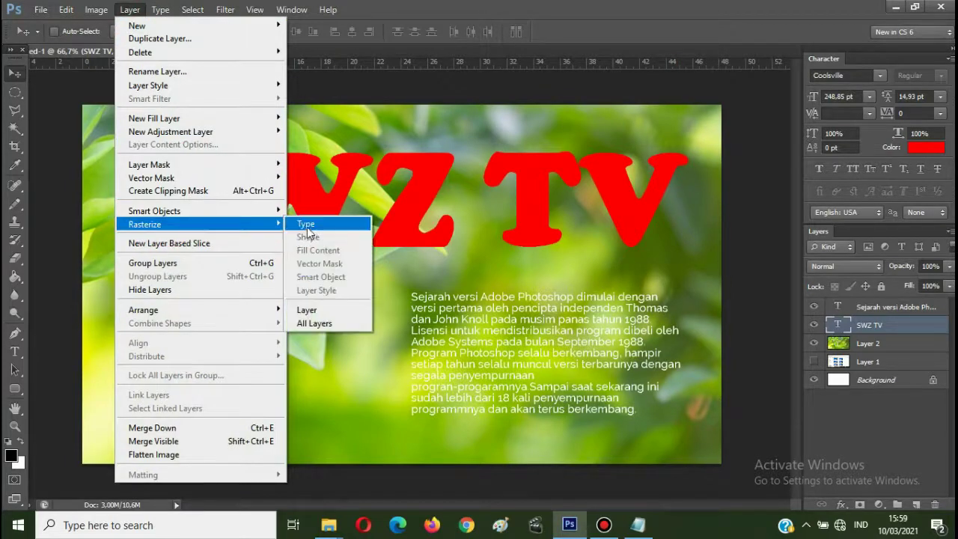
left_click(307, 226)
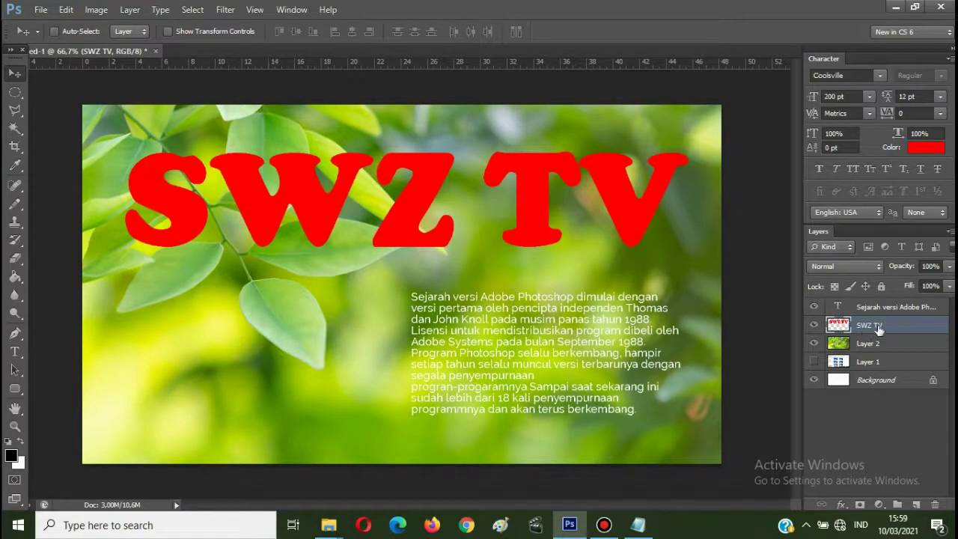
Select all five red letters of the SWZ TV heading with the Magic Wand tool
left_click(11, 130)
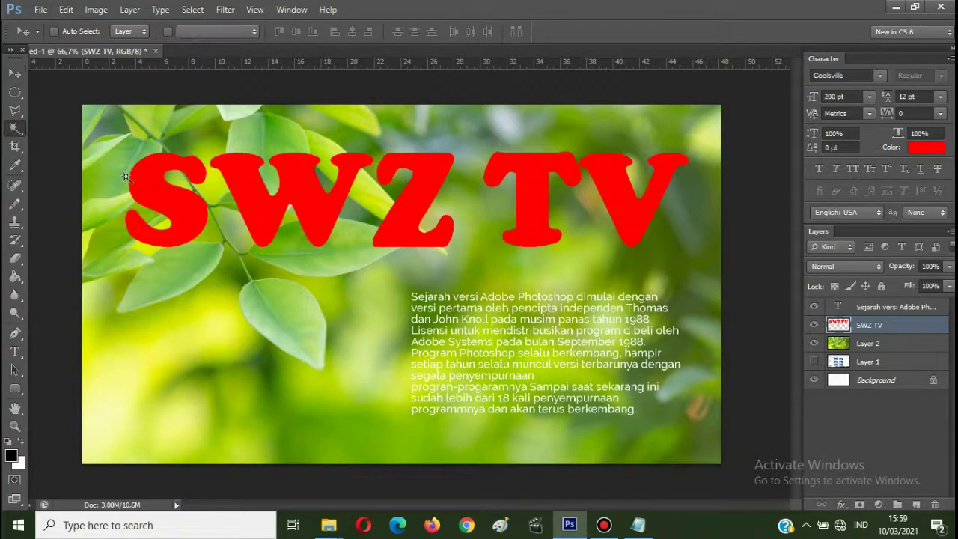
left_click(161, 192)
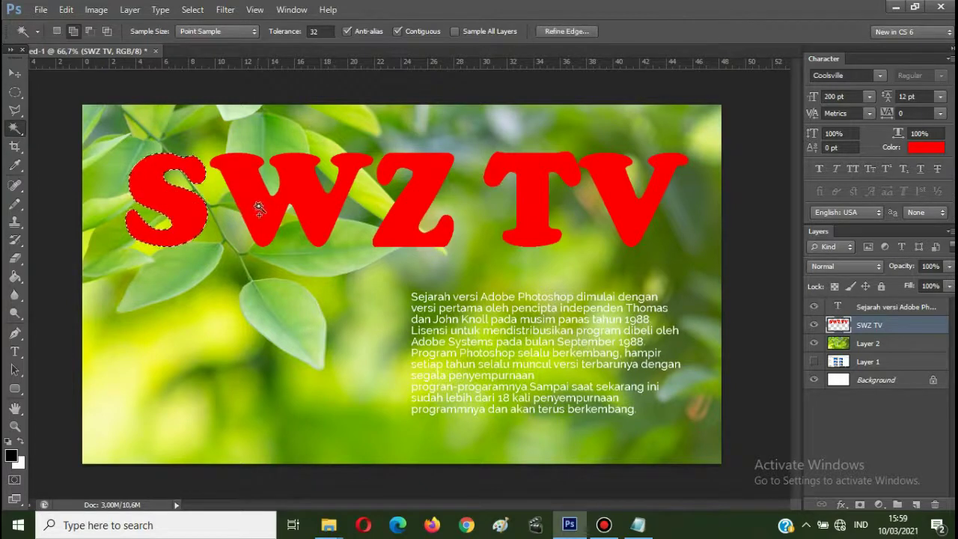
left_click(301, 212)
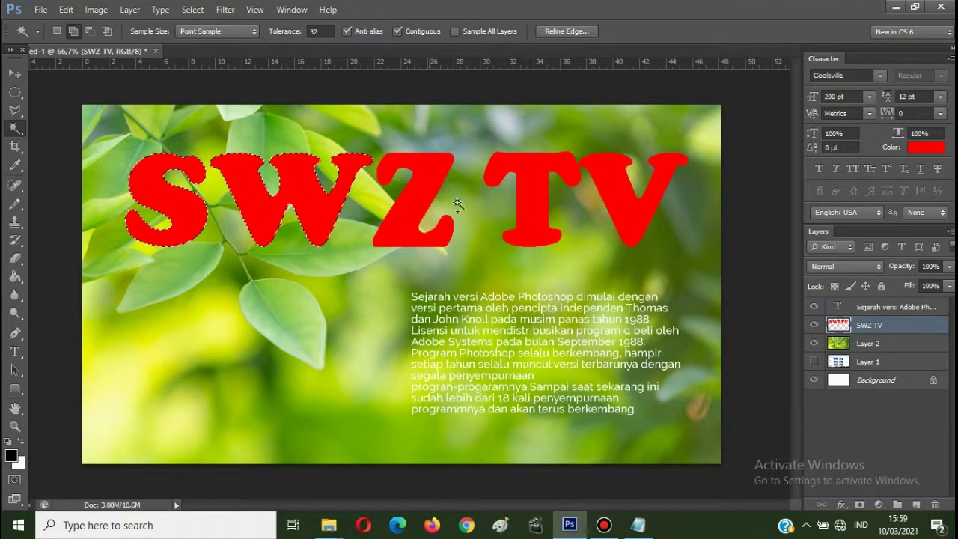
left_click(449, 200)
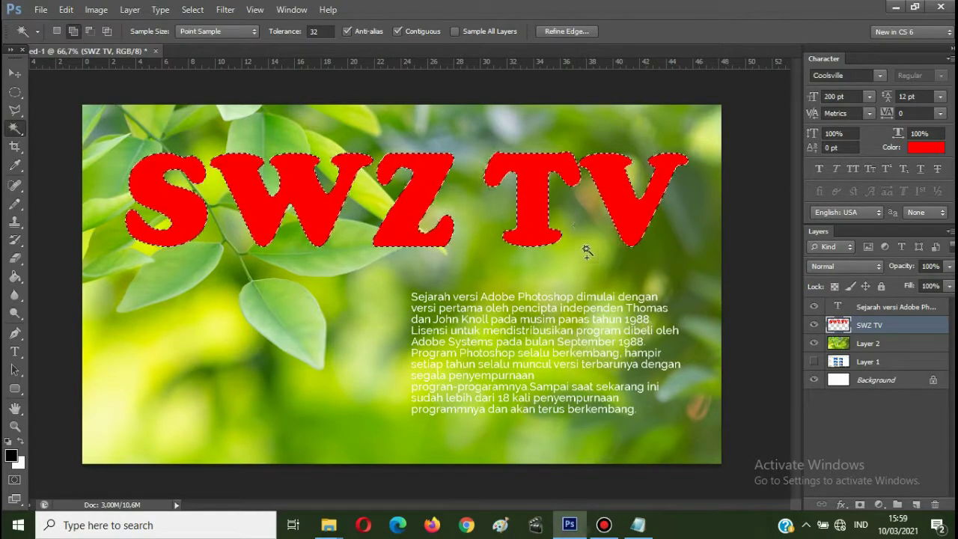
left_click(636, 202)
Invert the letter selection and delete the leaf photo outside the letters on Layer 2
right_click(630, 202)
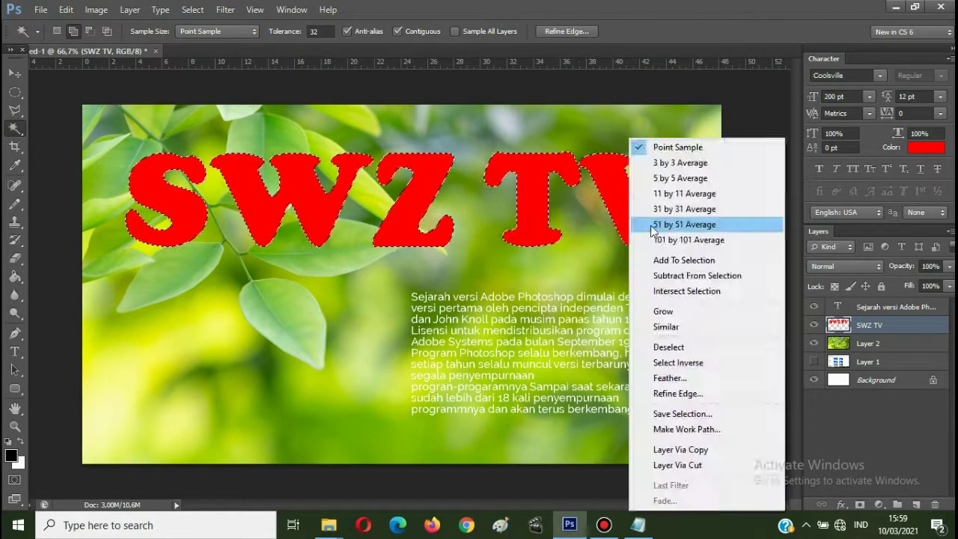
left_click(688, 364)
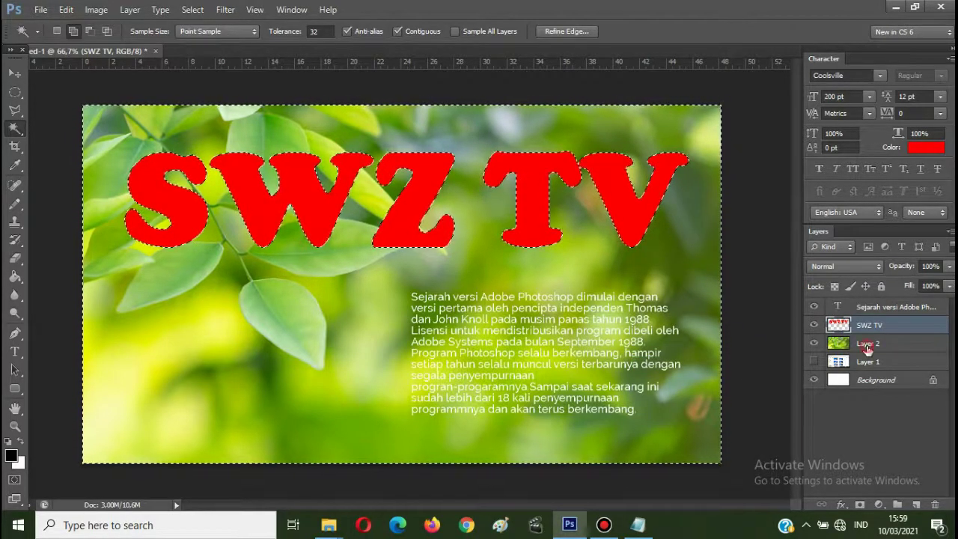
left_click(867, 346)
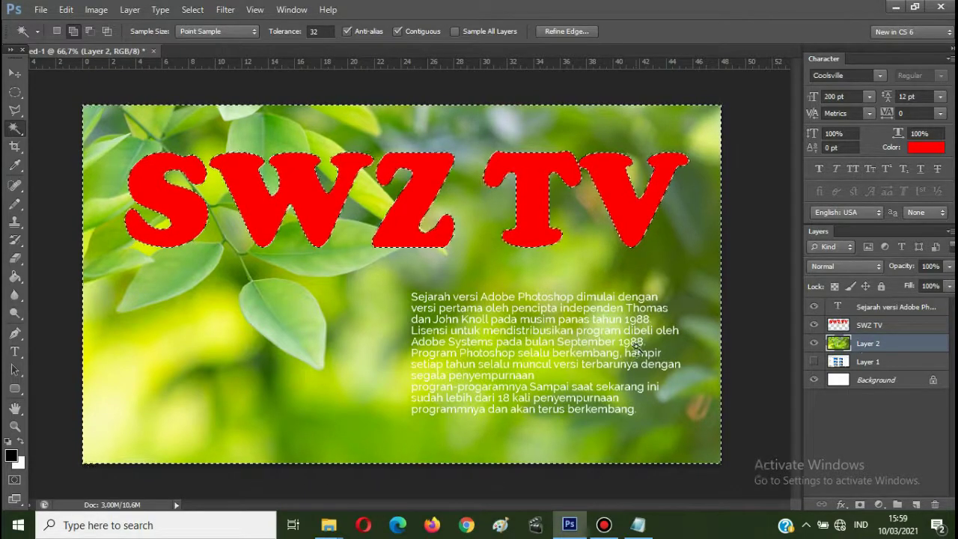
key("Delete")
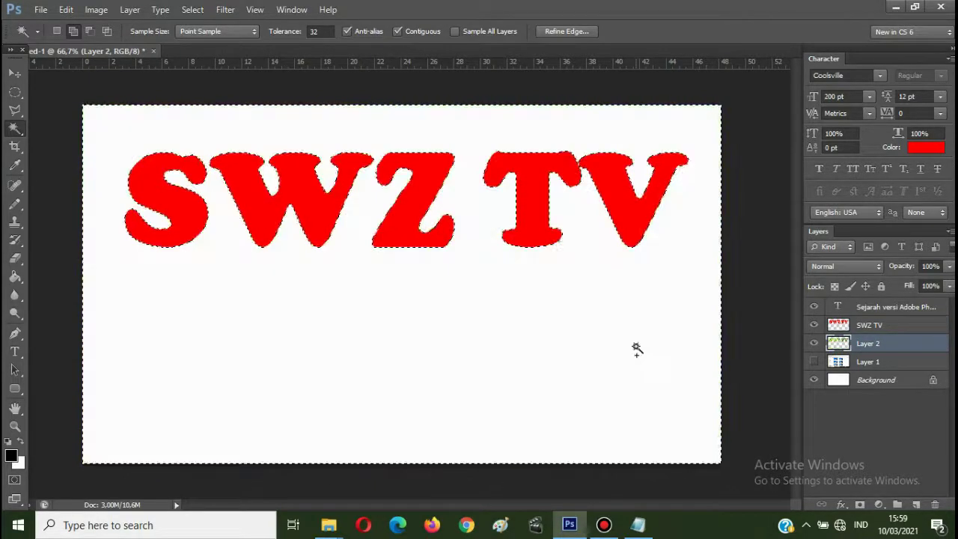
Hide the red SWZ TV layer and clear the selection around the leaf-filled letters
left_click(813, 325)
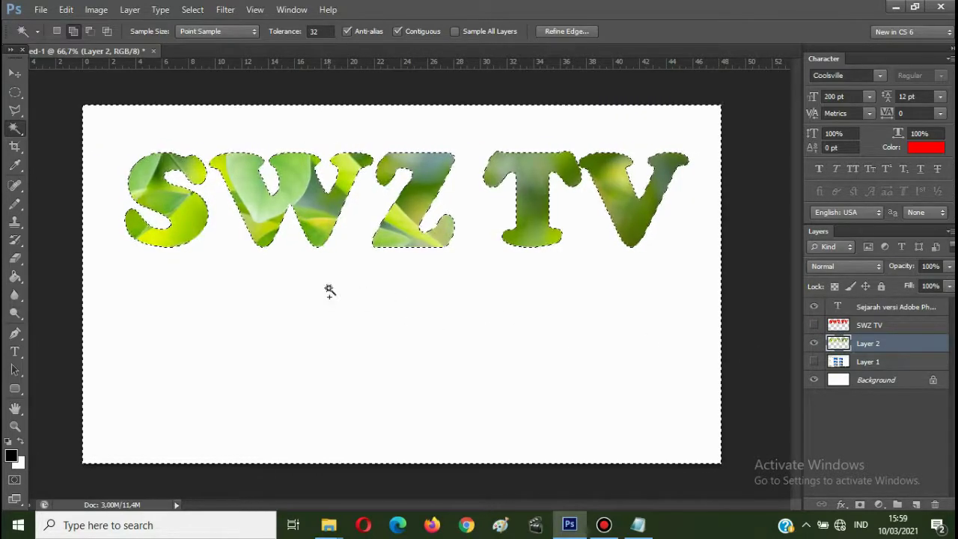
left_click(14, 74)
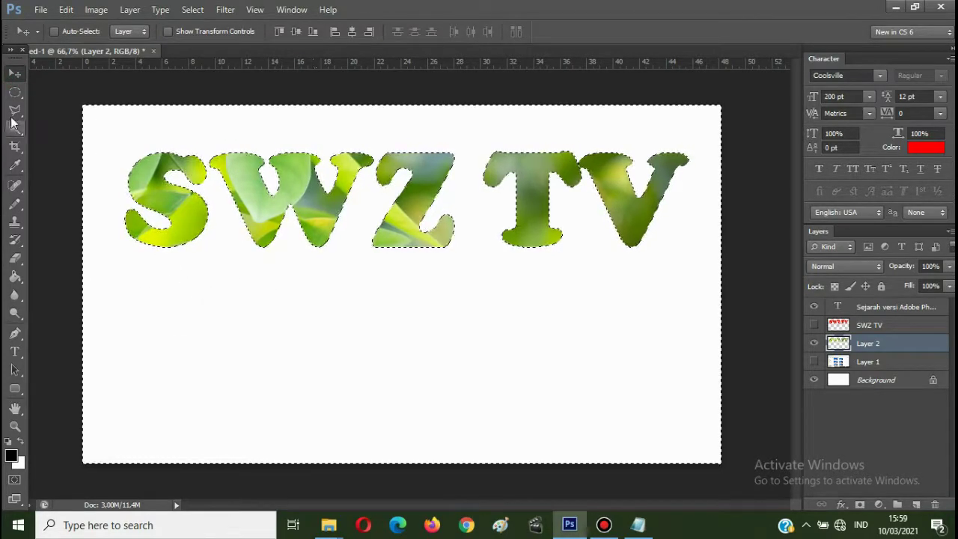
right_click(332, 225)
left_click(360, 253)
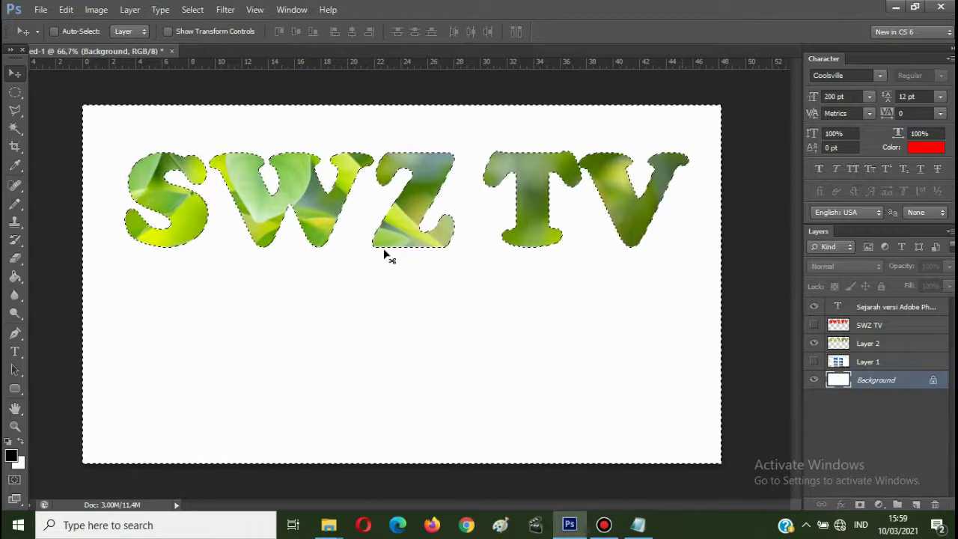
right_click(314, 215)
left_click(67, 129)
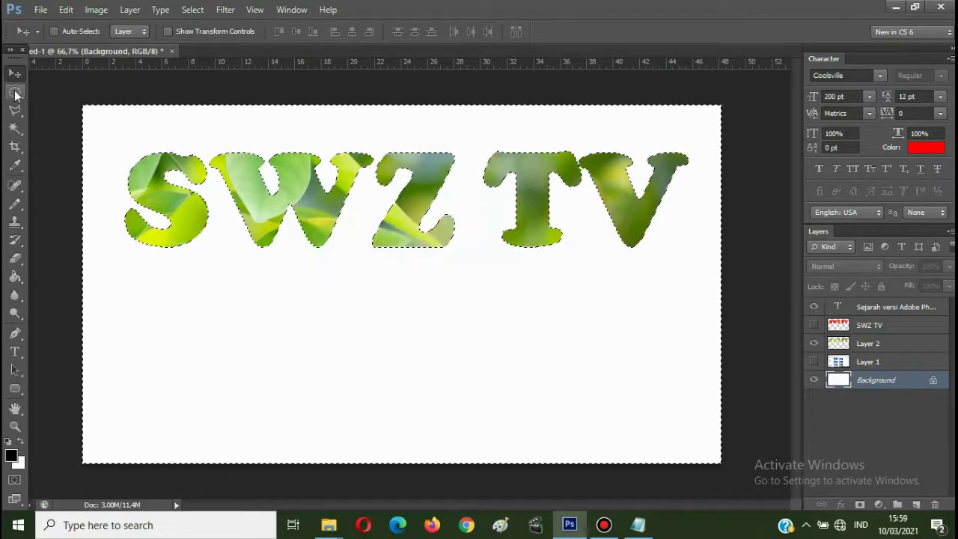
left_click(15, 91)
right_click(288, 215)
left_click(288, 214)
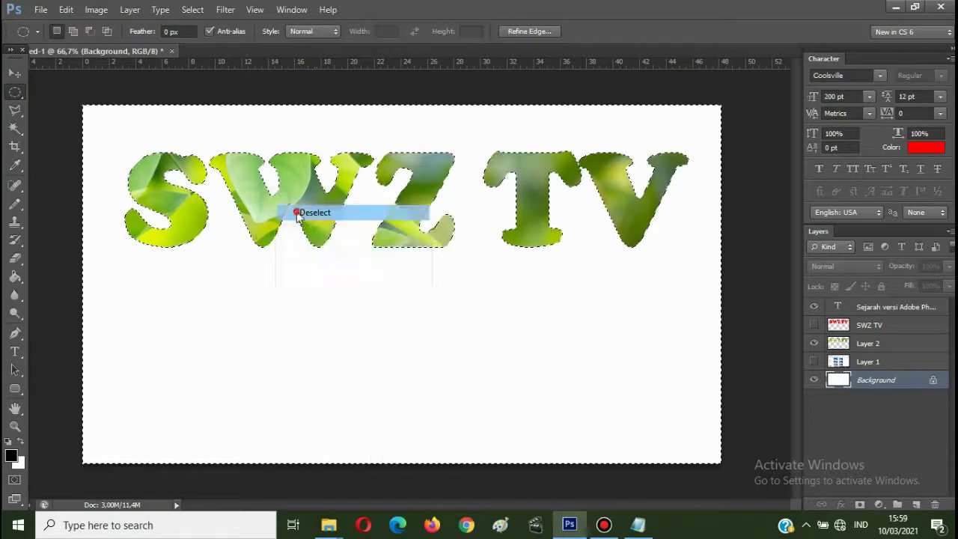
Try to move the leaf-filled letters down with the Move tool while the Background layer is active
left_click(15, 73)
left_click_drag(307, 193, 299, 296)
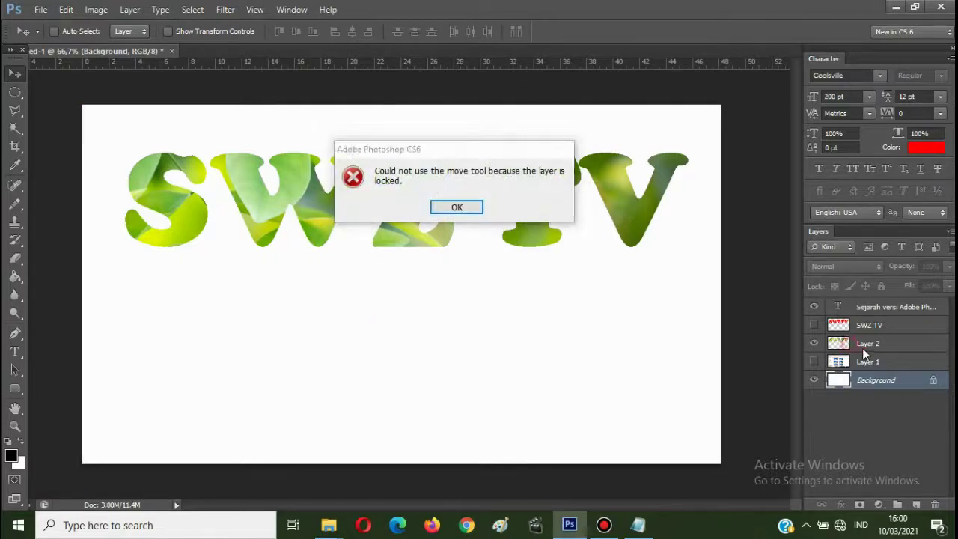
left_click(450, 207)
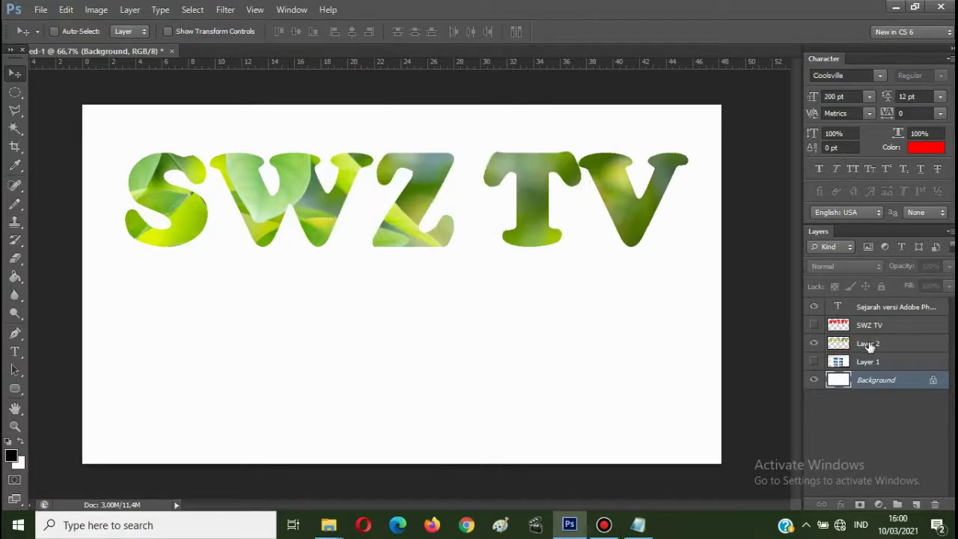
Make Layer 2 the active layer and move its leaf-filled letters slightly up
left_click(868, 332)
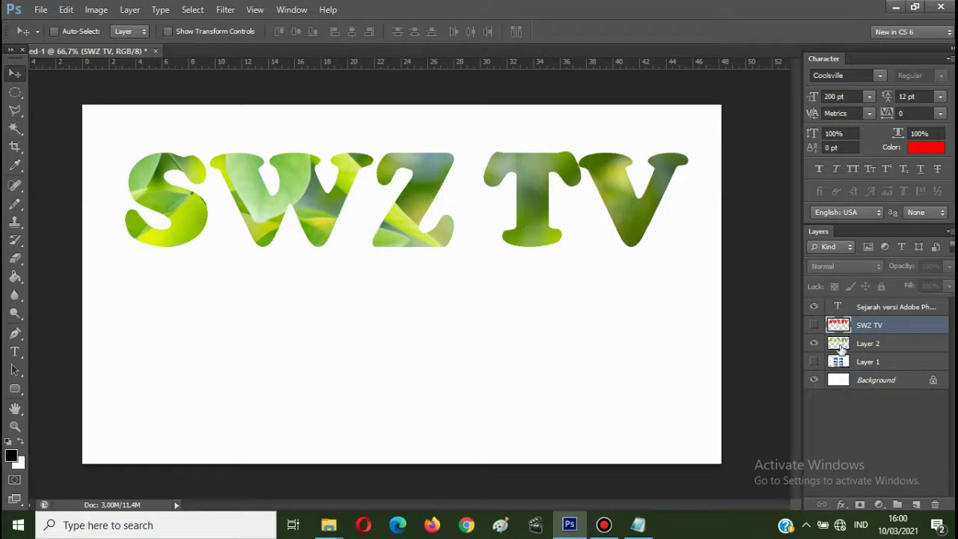
left_click(841, 349)
left_click_drag(632, 285, 635, 226)
left_click_drag(402, 197, 402, 186)
Cut the leaf-filled letters out of Layer 2 with a rectangular marquee and paste them onto a new layer
mouse_move(16, 95)
left_mouse_down()
mouse_move(545, 188)
mouse_move(700, 266)
left_mouse_up()
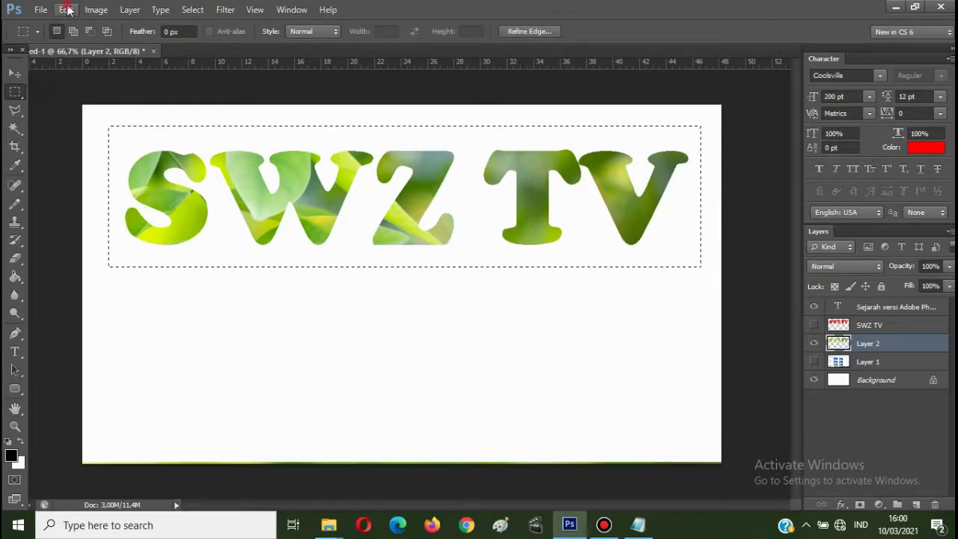
left_click(65, 9)
left_click(104, 78)
left_click(15, 73)
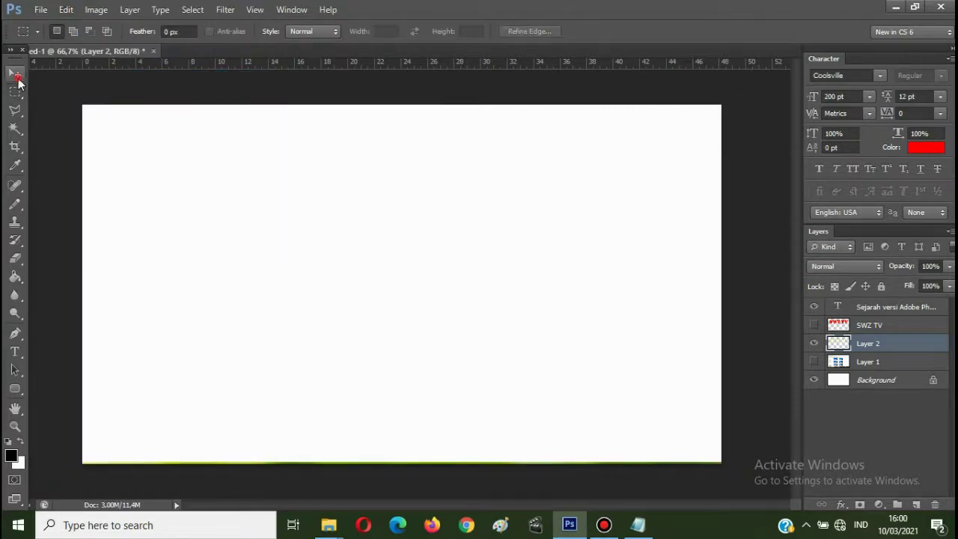
left_click(66, 9)
left_click(120, 118)
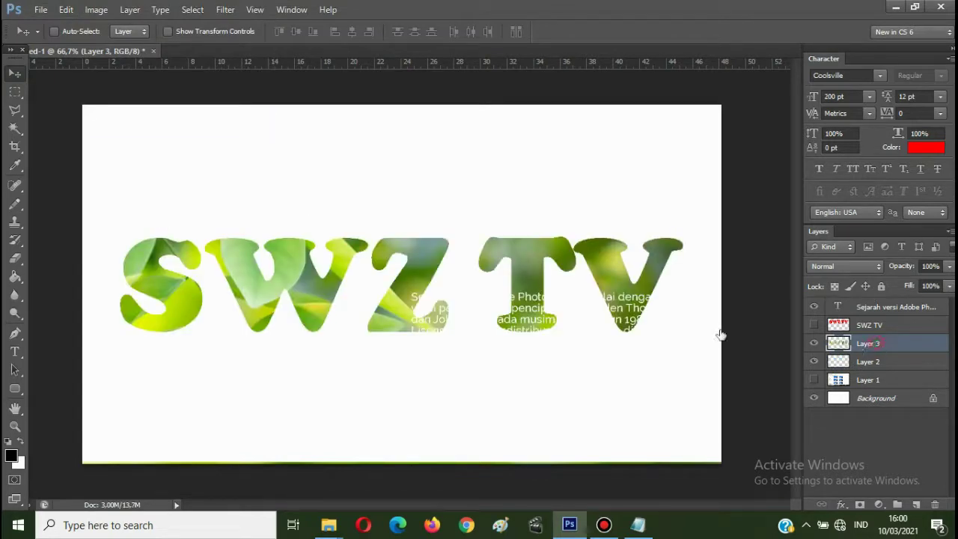
Place the pasted leaf letters near the canvas's upper edge, then show the red SWZ TV heading and move it below them
left_click_drag(526, 268, 621, 171)
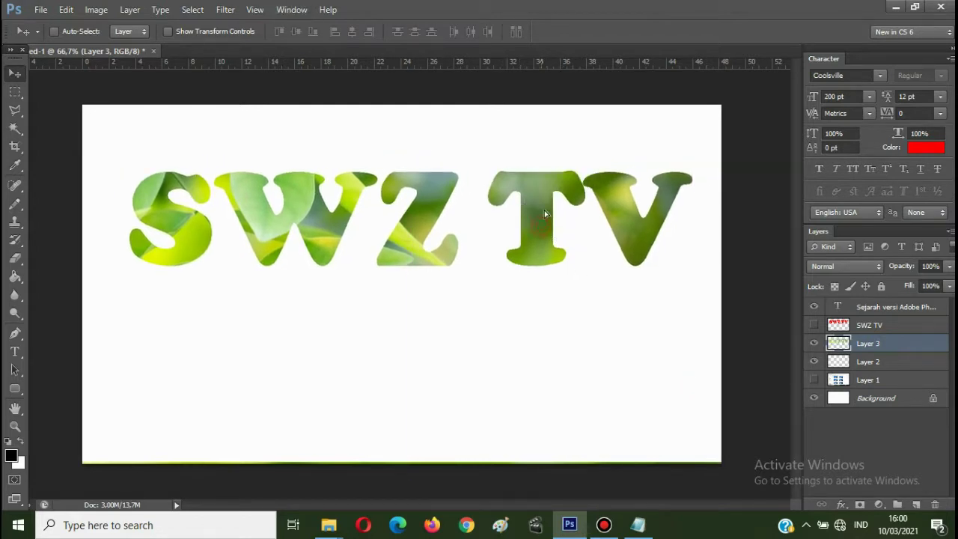
left_click_drag(544, 213, 541, 178)
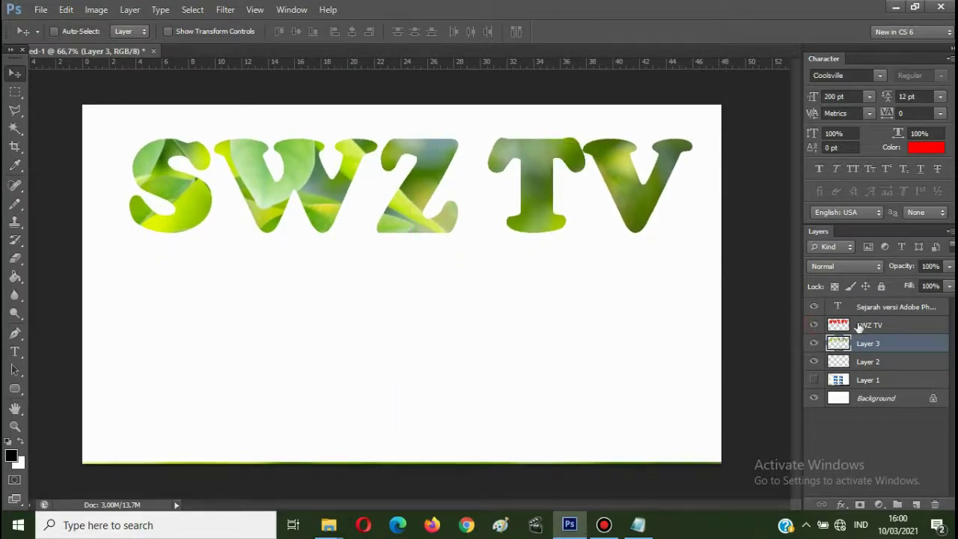
left_click(560, 193, "ctrl")
left_click_drag(606, 276, 407, 288)
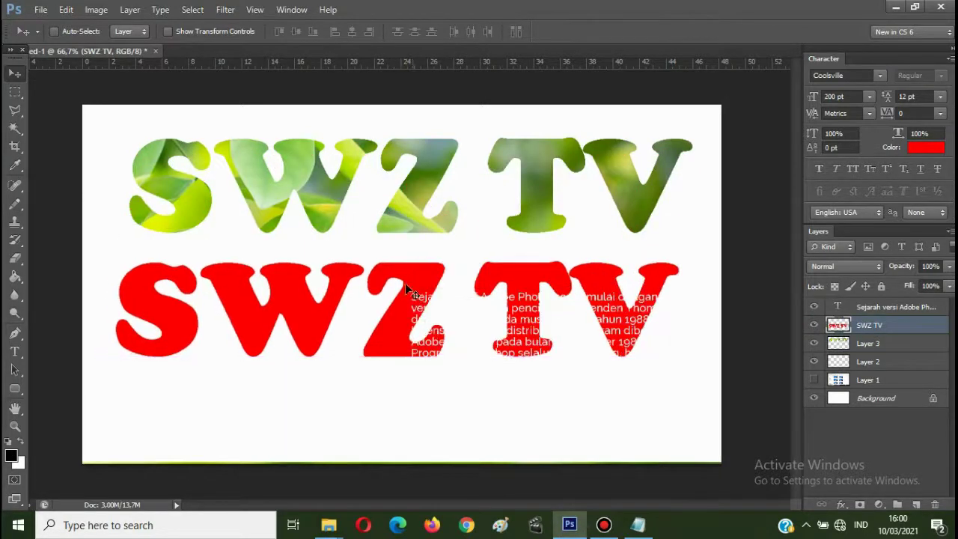
Hide the paragraph text layer and move the red SWZ TV heading slightly up and right, closer to the leaf letters
left_click(814, 306)
right_click(550, 278)
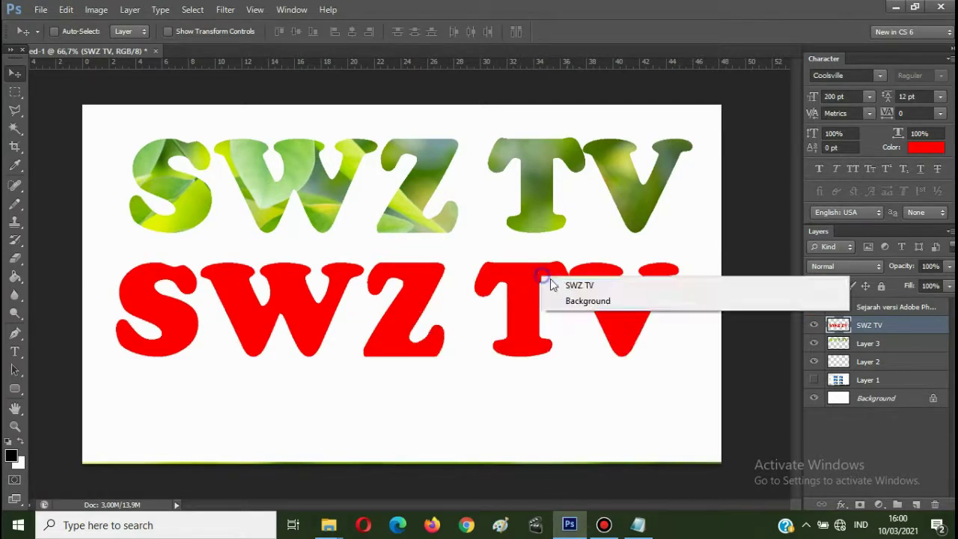
left_click(565, 280)
left_click_drag(519, 271, 523, 258)
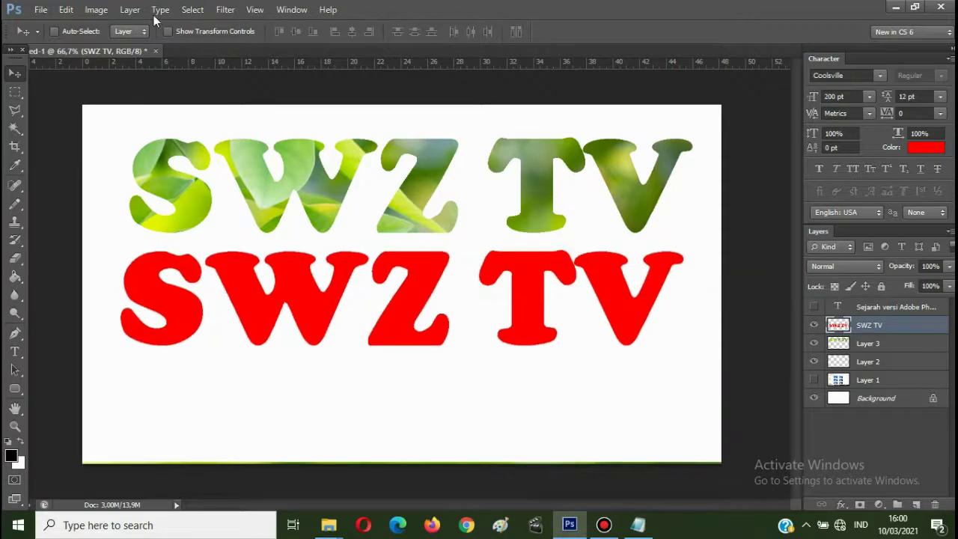
Add a Bevel & Emboss effect to the red SWZ TV heading with a depth of 439% and a size of 16 px
left_click(131, 10)
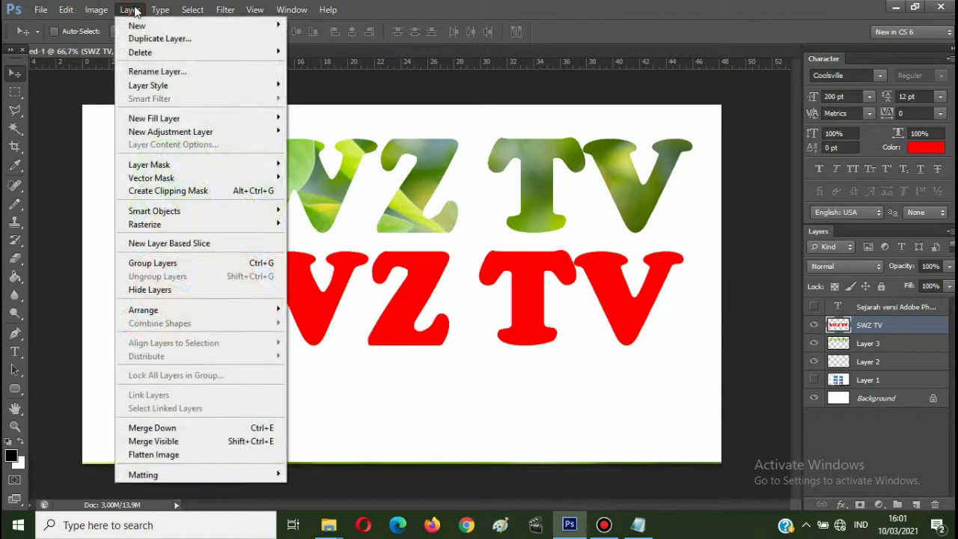
mouse_move(158, 88)
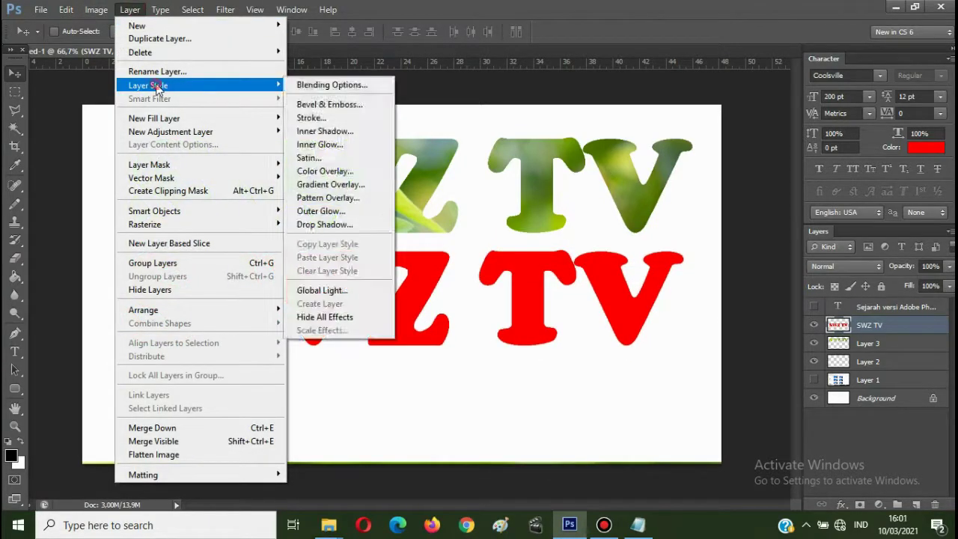
left_click(341, 106)
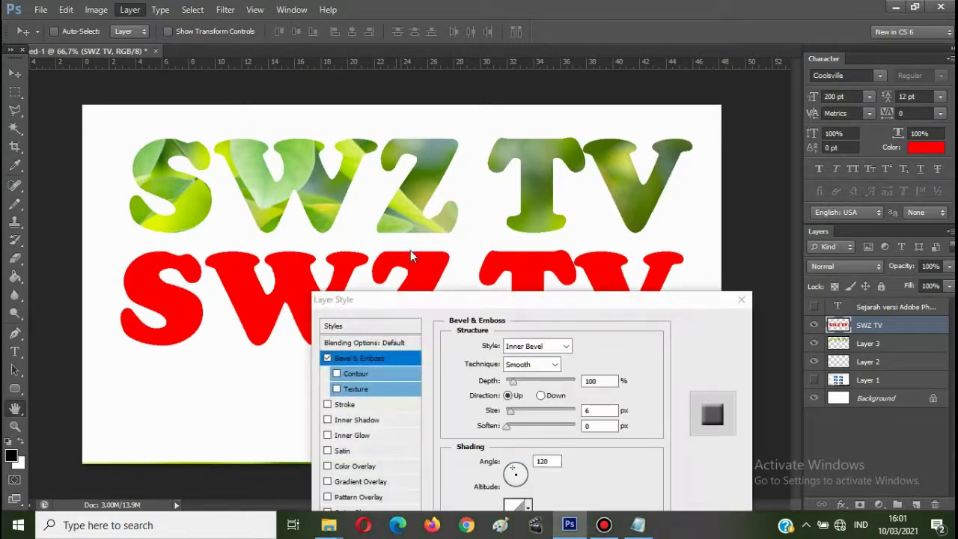
left_click_drag(416, 302, 569, 156)
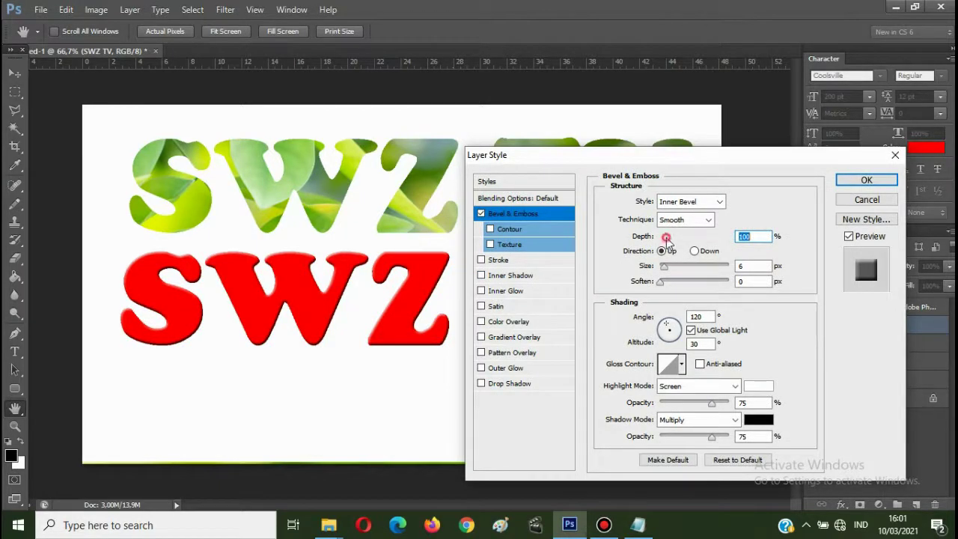
left_click_drag(684, 240, 669, 268)
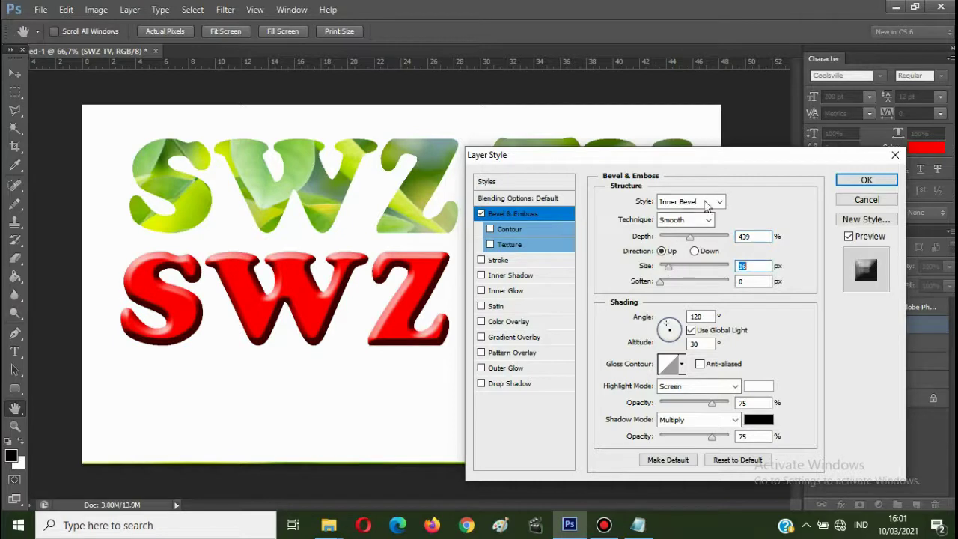
Change the heading's bevel style to Emboss and apply the layer style
left_click(706, 201)
left_click(673, 238)
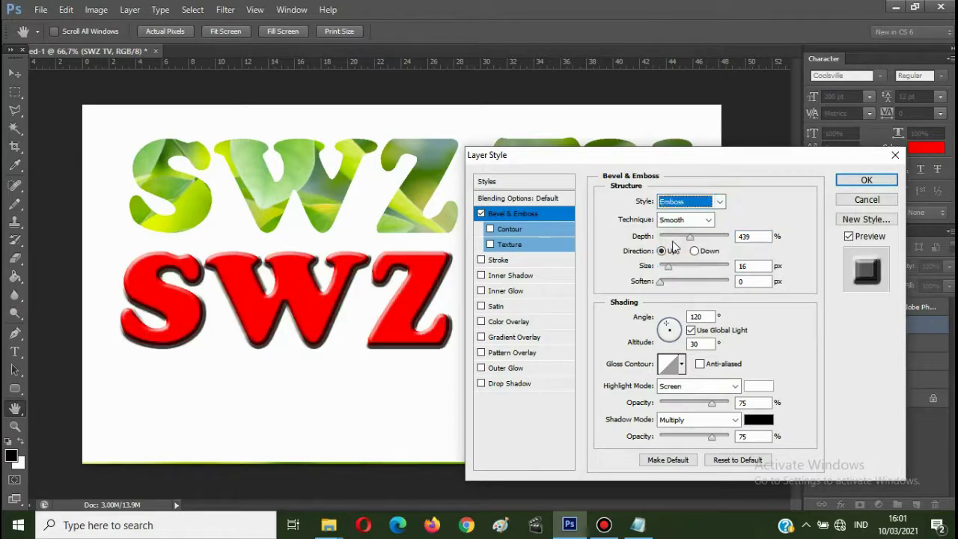
left_click_drag(669, 268, 667, 267)
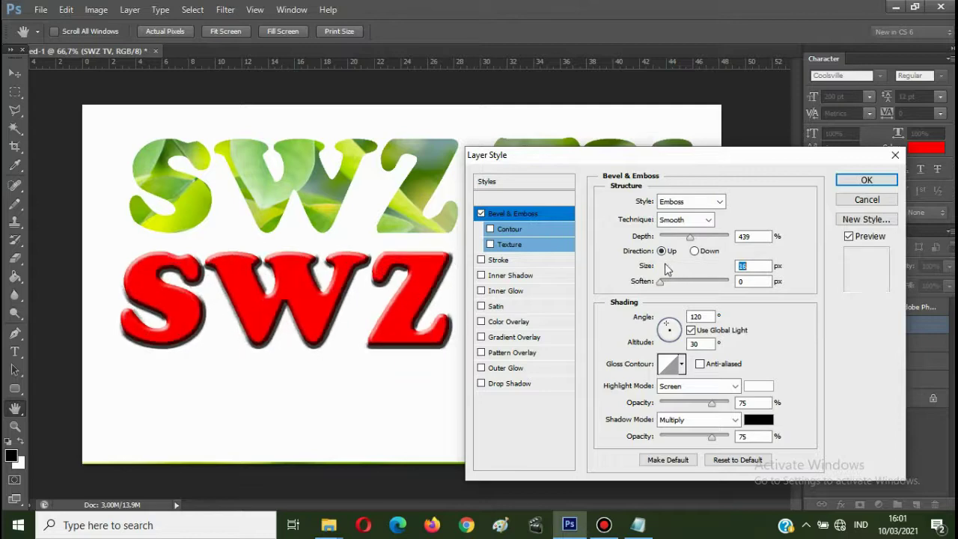
left_click_drag(695, 160, 413, 173)
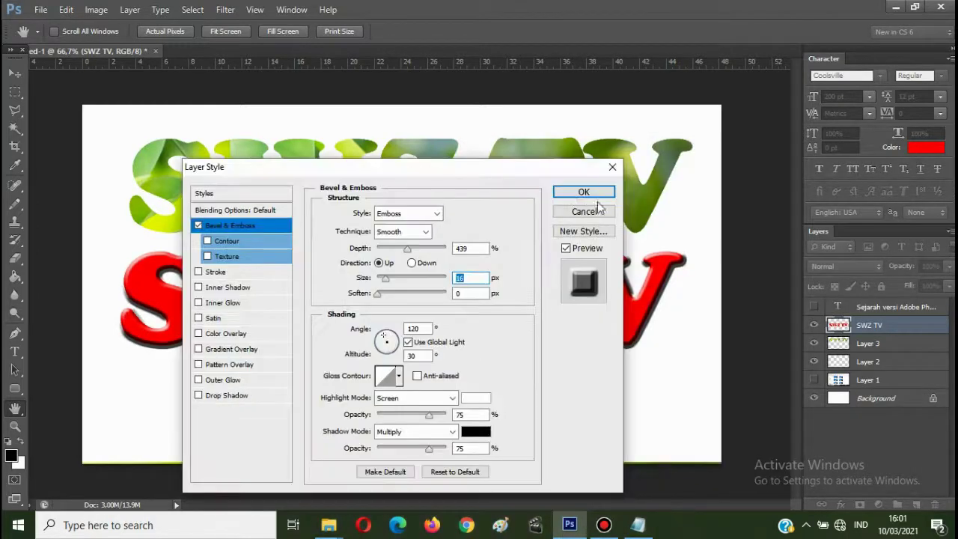
left_click(584, 192)
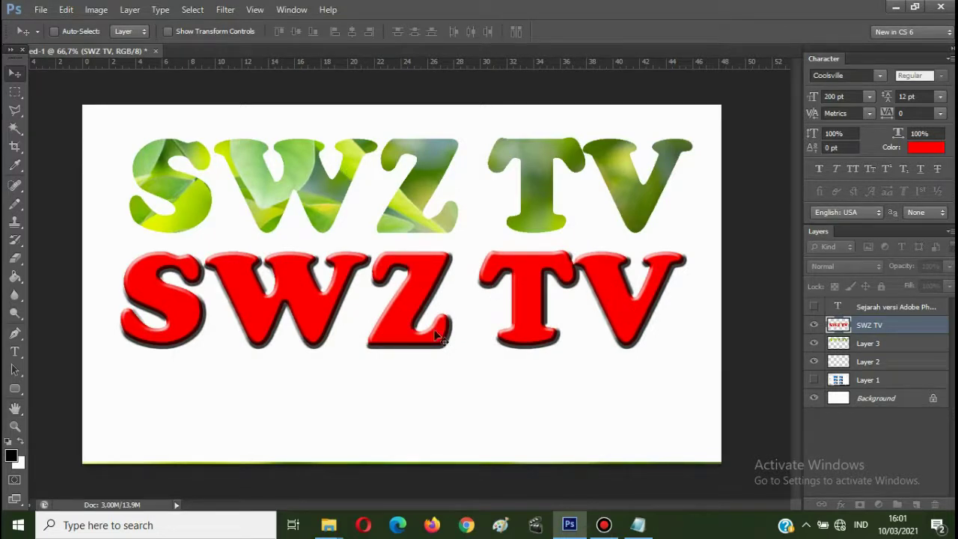
Move the embossed red SWZ TV heading slightly down, away from the leaf letters
right_click(411, 300)
left_click(637, 300)
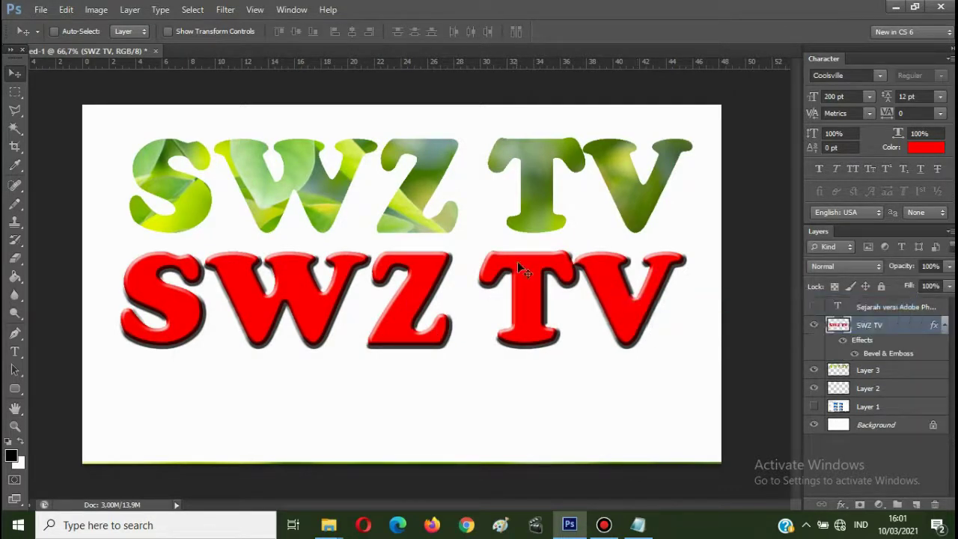
mouse_move(517, 261)
left_mouse_down()
mouse_move(516, 302)
mouse_move(517, 264)
left_mouse_up()
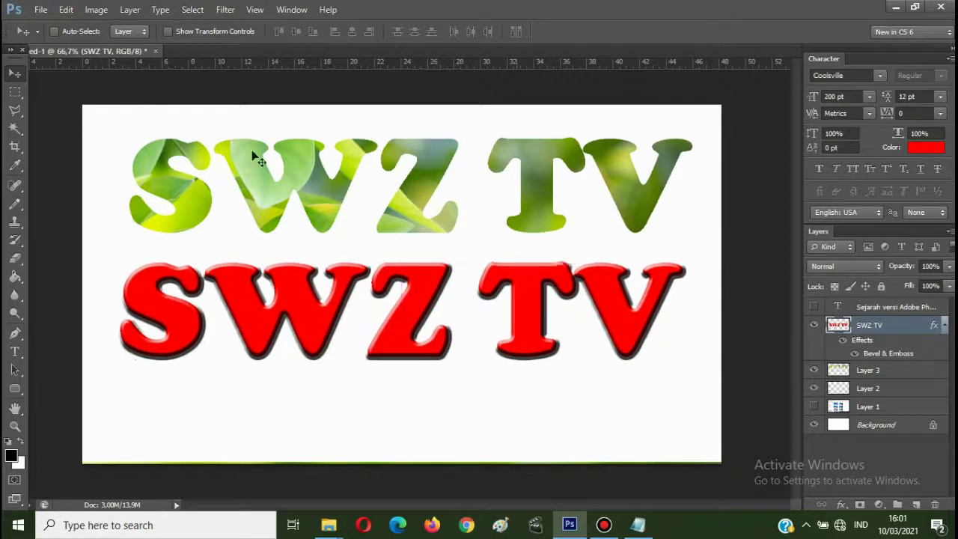
Change the red heading's Bevel & Emboss to the single-peak gloss contour and increase its size to 32 px
left_click(129, 10)
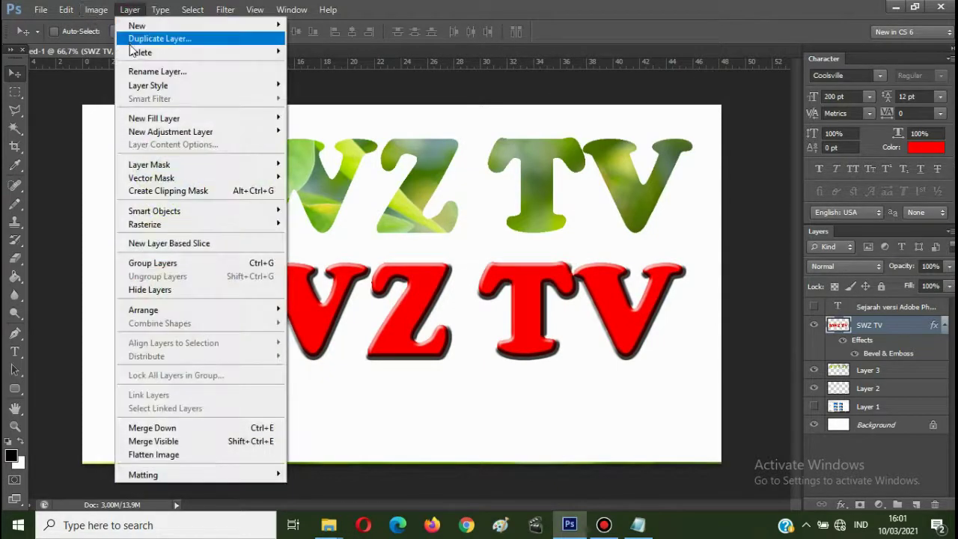
mouse_move(147, 87)
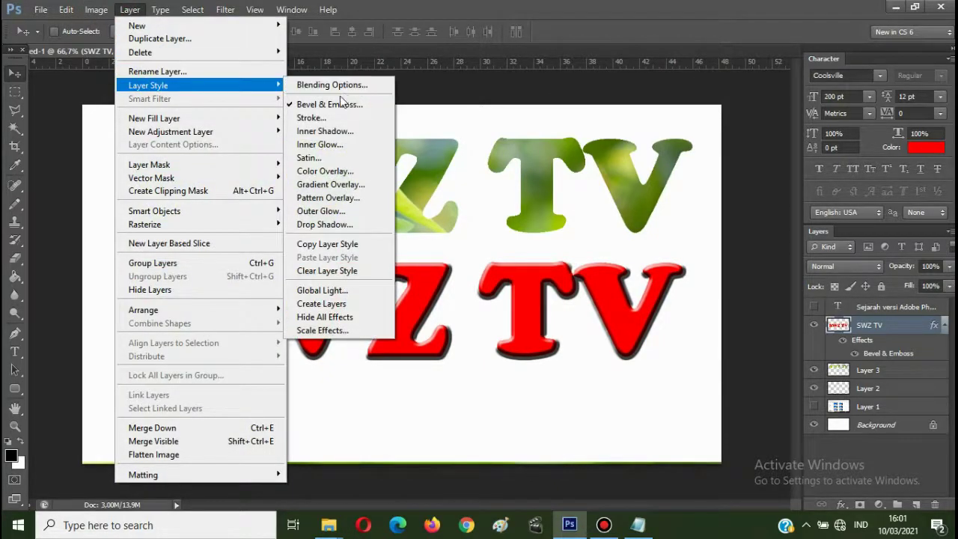
left_click(347, 105)
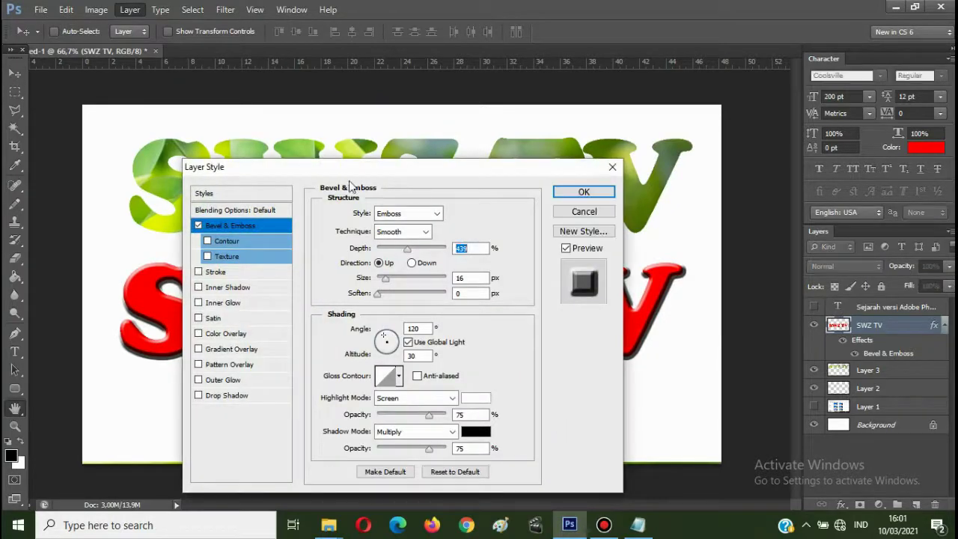
left_click_drag(346, 175, 633, 124)
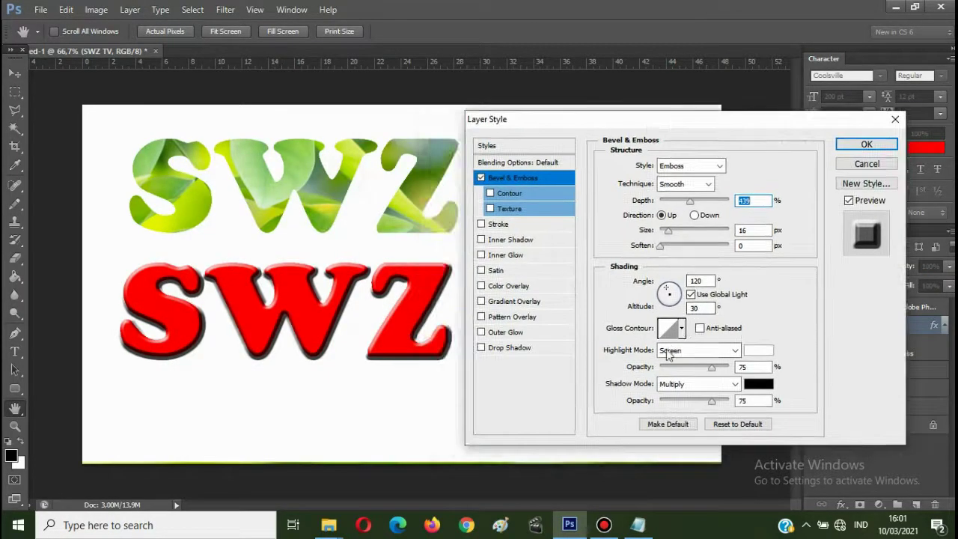
left_click(681, 329)
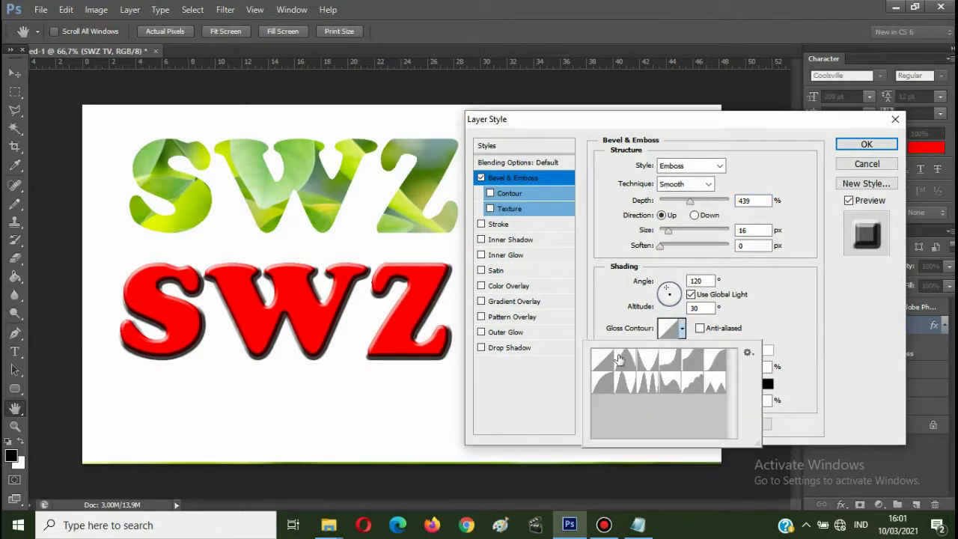
left_click(629, 360)
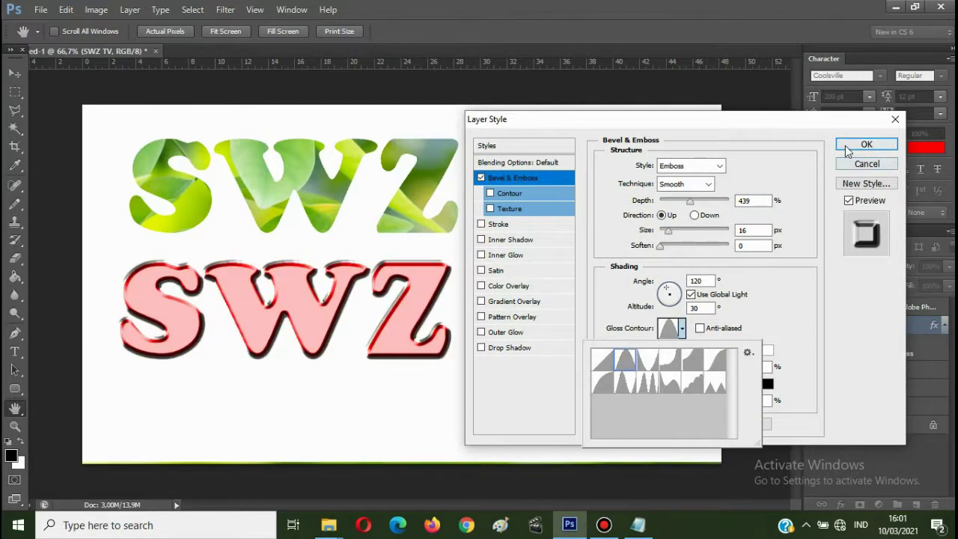
left_click_drag(666, 230, 672, 230)
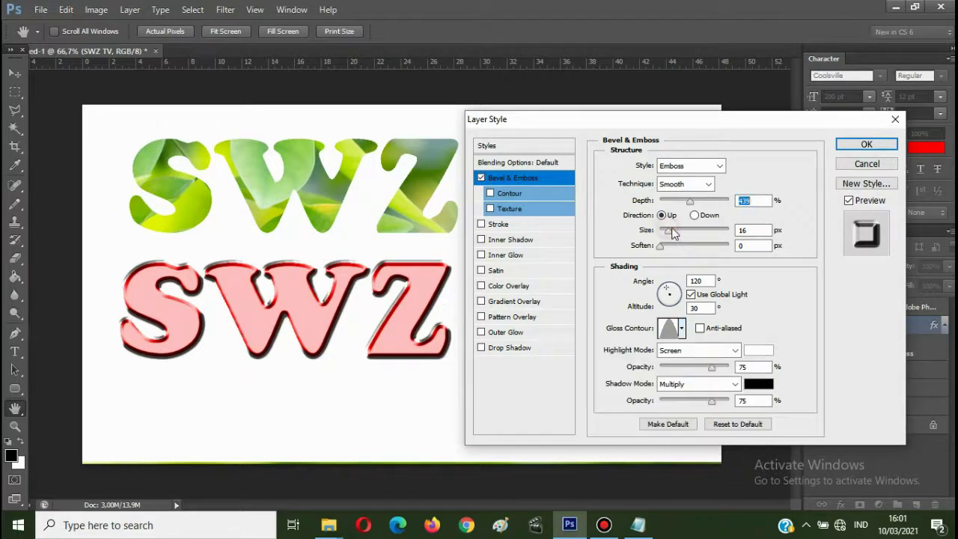
Set the bevel's light angle to -14° and altitude to 69°, and apply the layer style
left_click(669, 299)
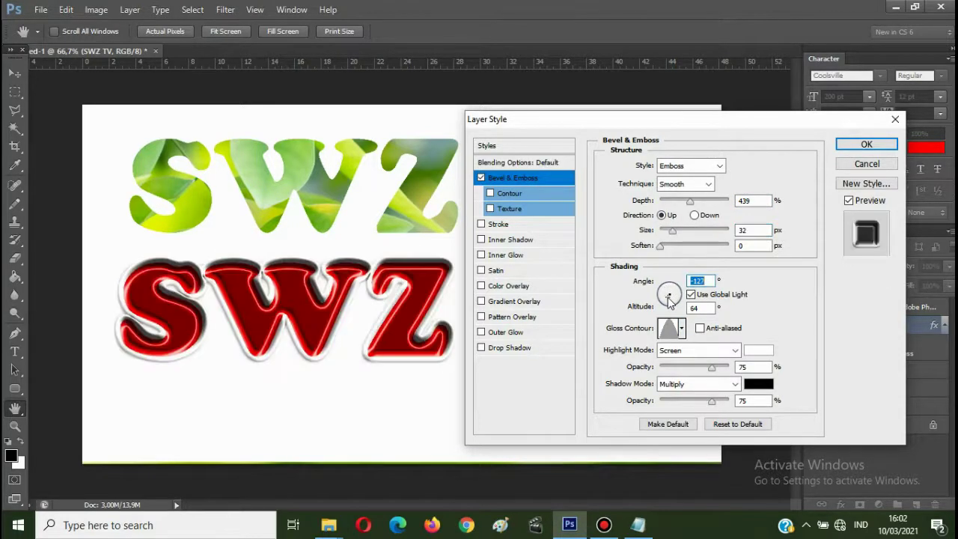
left_click(667, 296)
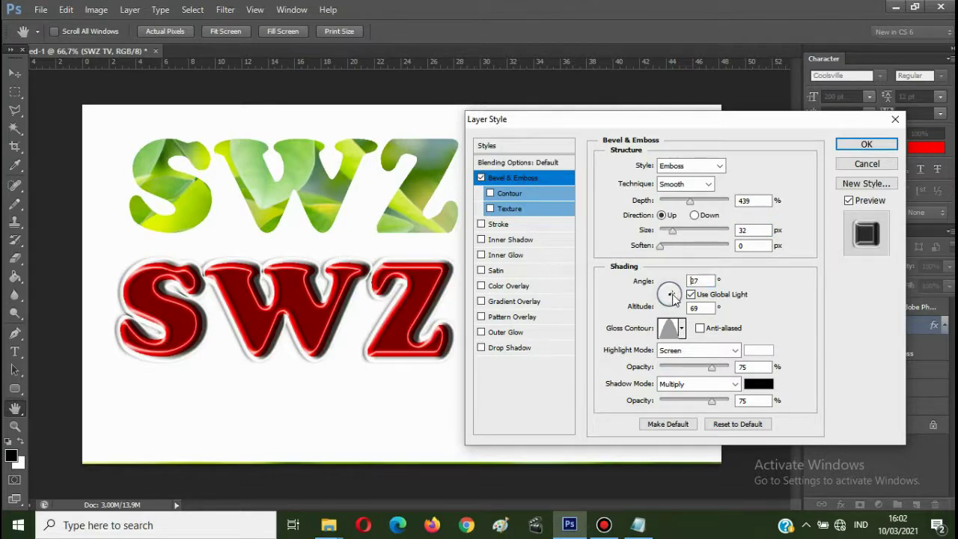
left_click(672, 297)
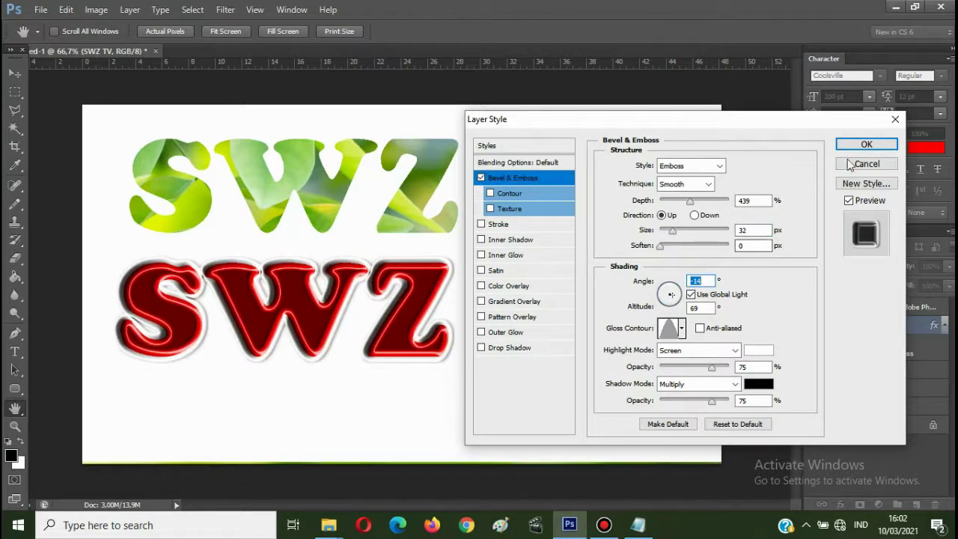
key("Return")
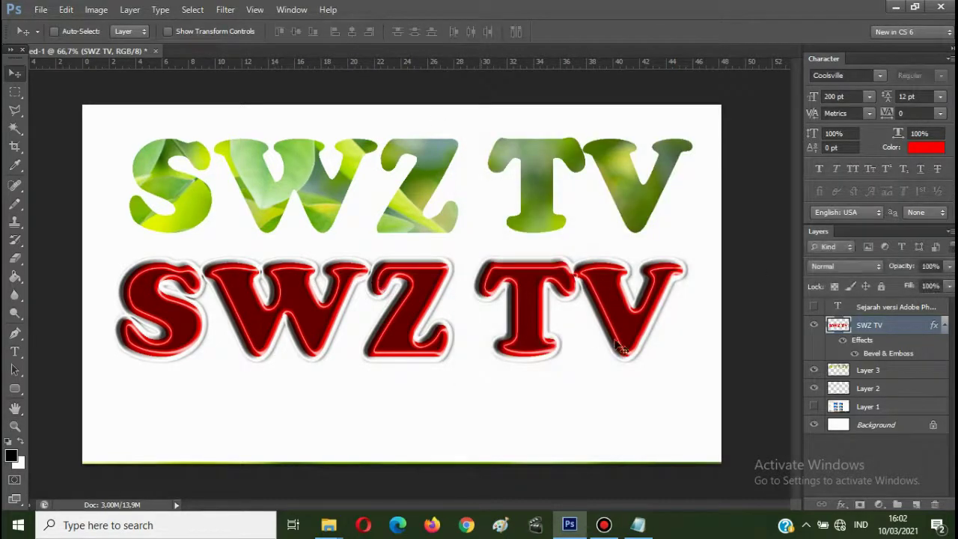
Add a new red text layer reading SWZ TV, starting below the embossed heading
left_click(527, 301)
left_click(14, 351)
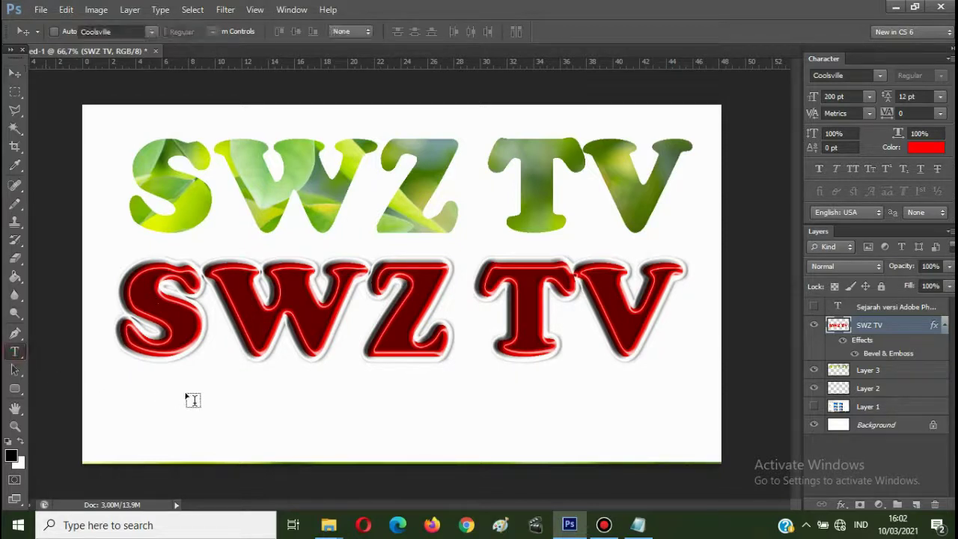
left_click(227, 384)
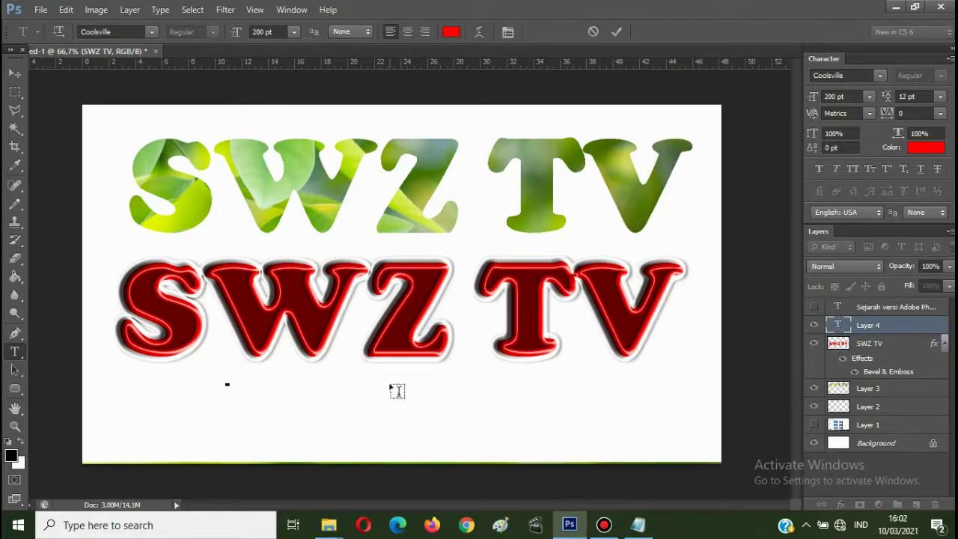
type("SW")
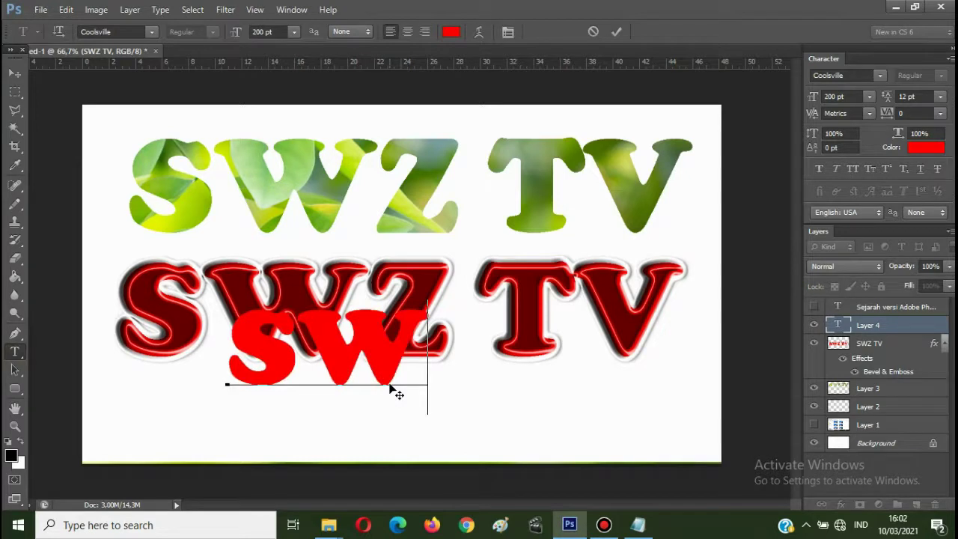
type("Z")
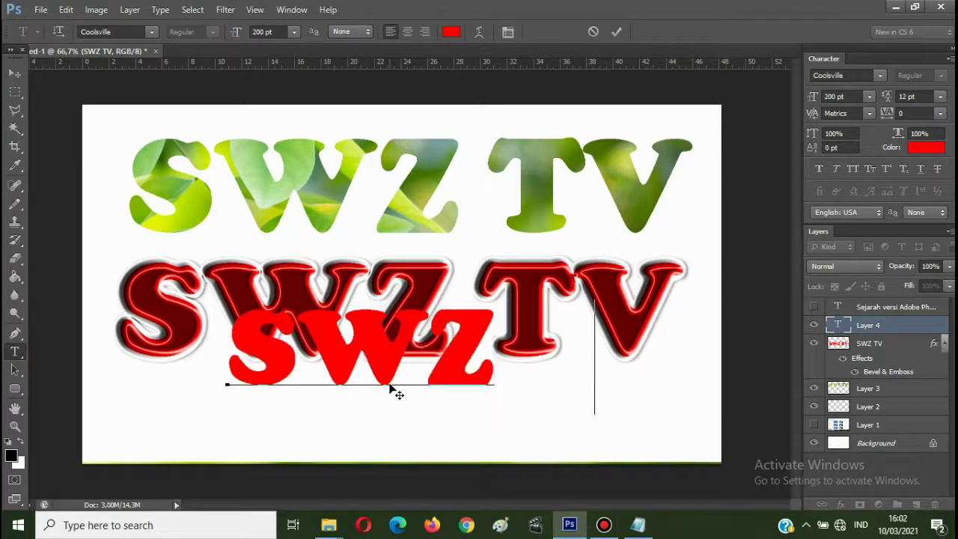
type("TV")
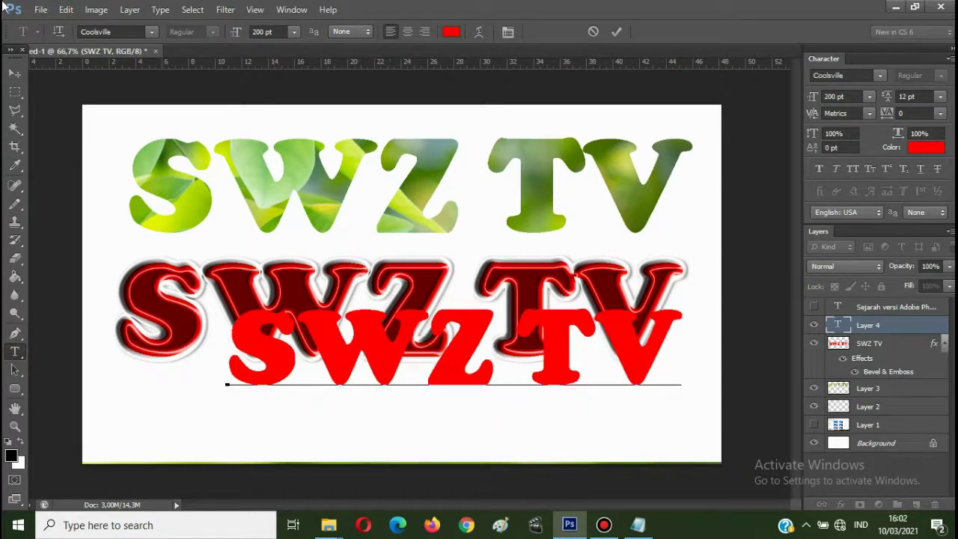
left_click(15, 73)
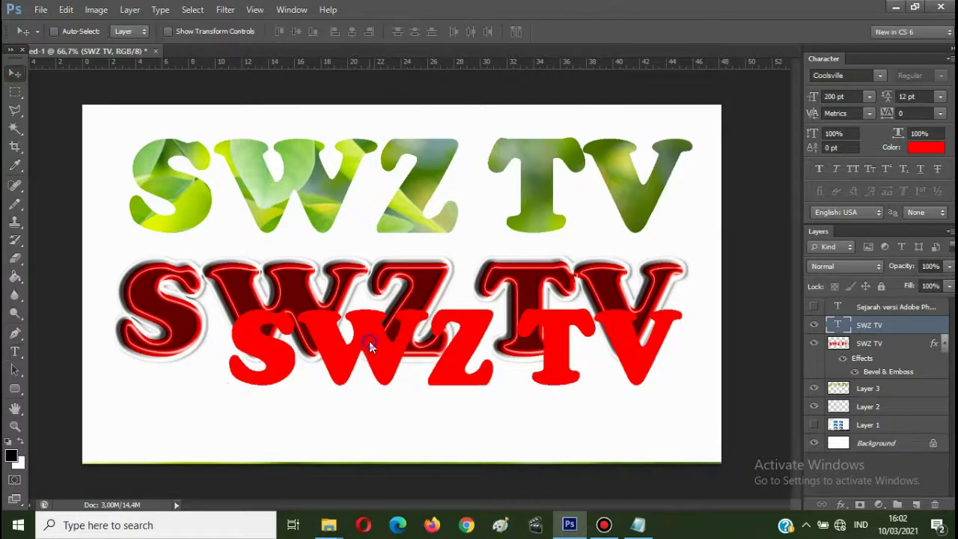
Move the new SWZ TV text up over the leaf letters and set its font to New Detroit
right_click(369, 346)
left_click(378, 348)
left_click_drag(456, 360, 434, 215)
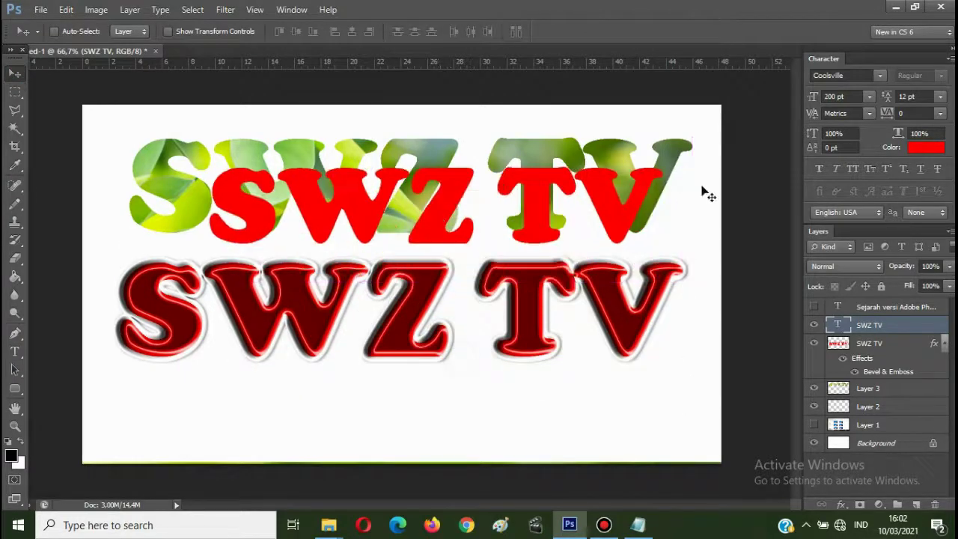
left_click(881, 76)
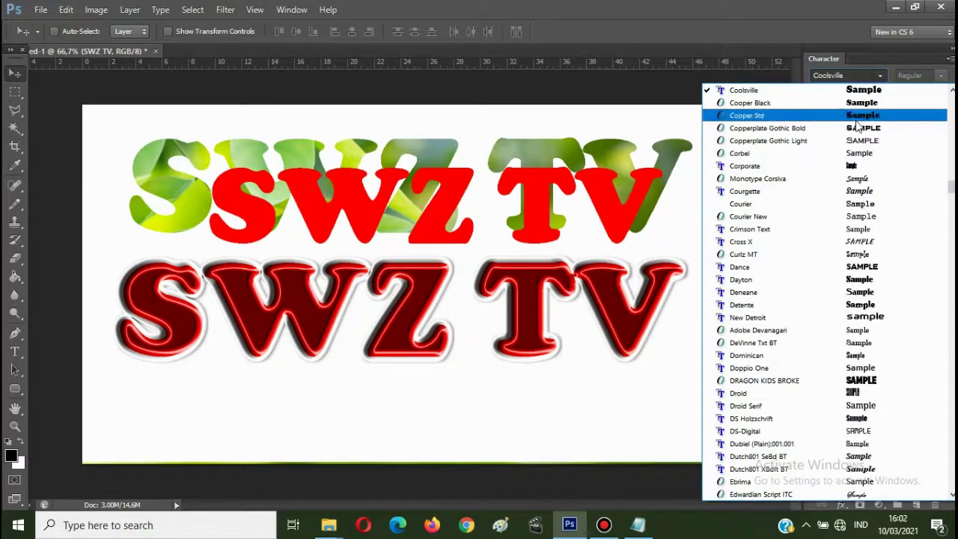
left_click(853, 321)
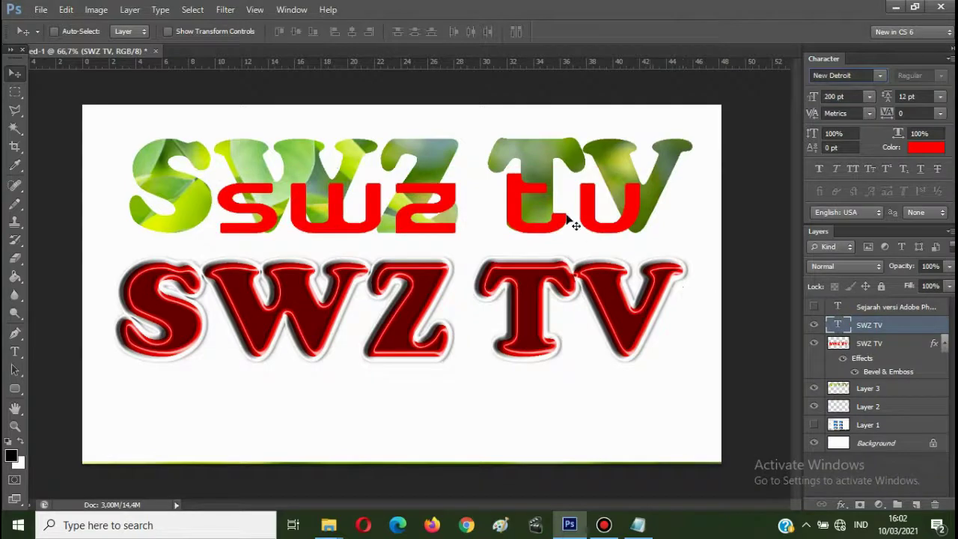
left_click_drag(589, 219, 584, 231)
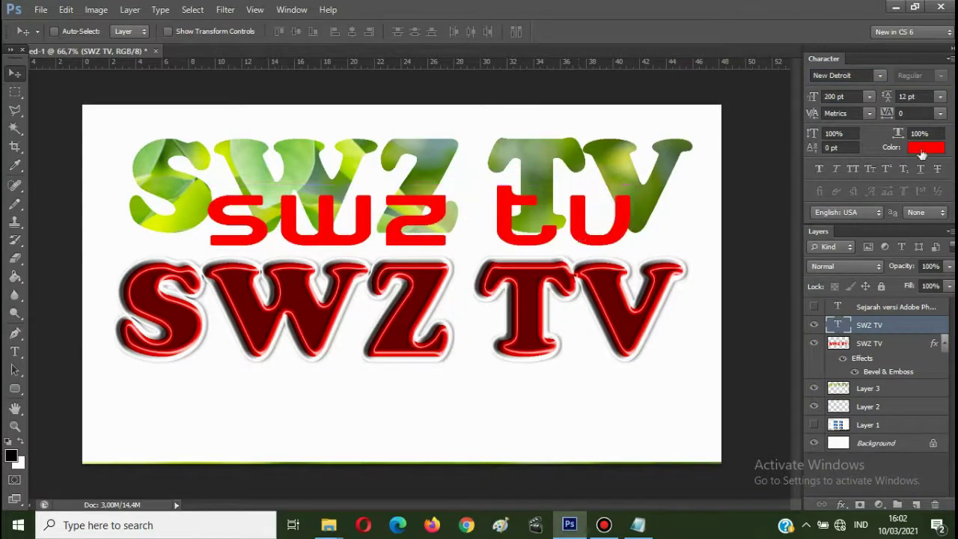
Change the new SWZ TV text's color to black (000000)
left_click(922, 152)
left_click(751, 279)
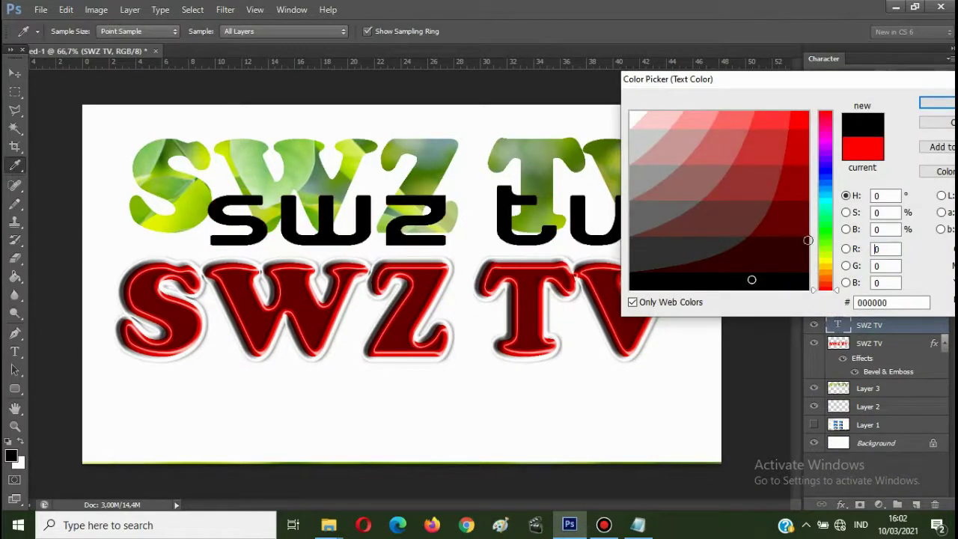
left_click(932, 111)
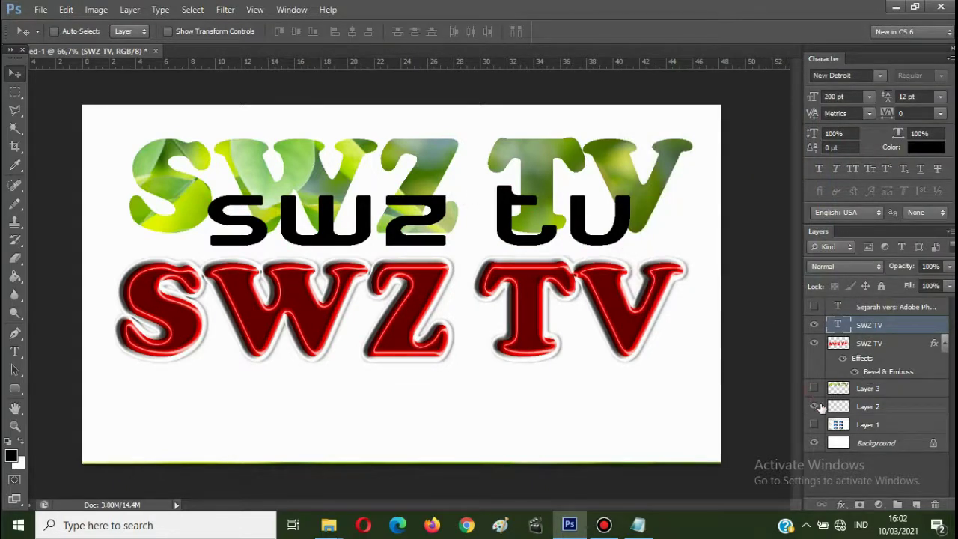
Hide the leaf-letter layer and the embossed SWZ TV layer, and move the black text toward the canvas center
left_click(818, 405)
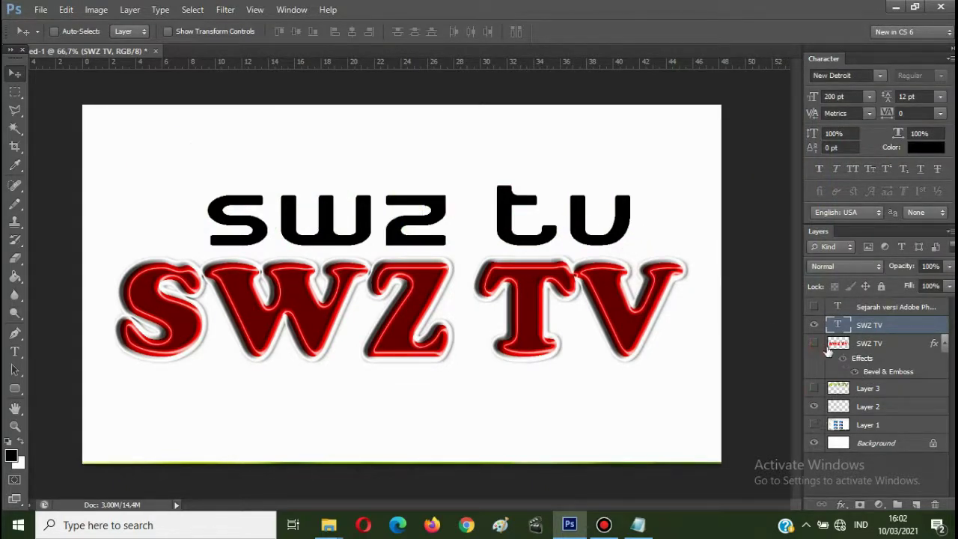
left_click(814, 343)
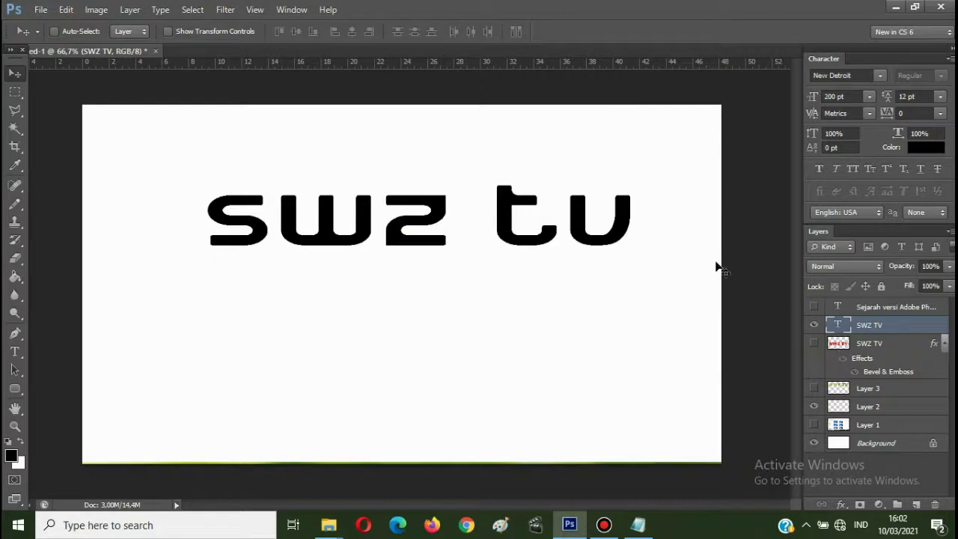
right_click(600, 249)
left_click(606, 246)
left_click_drag(606, 246, 549, 299)
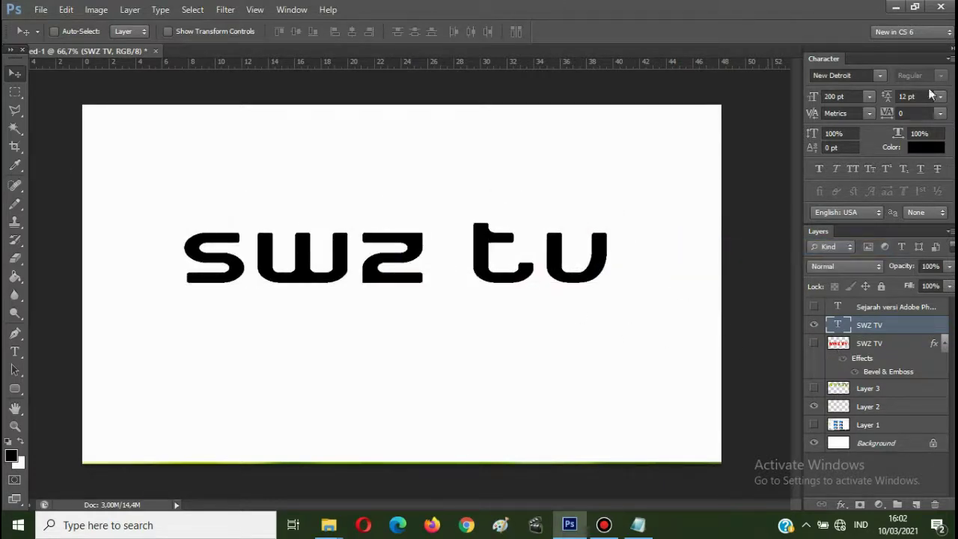
Set the black SWZ TV text's font to Engravers MT and move it up as a heading near the canvas's upper edge
left_click(879, 75)
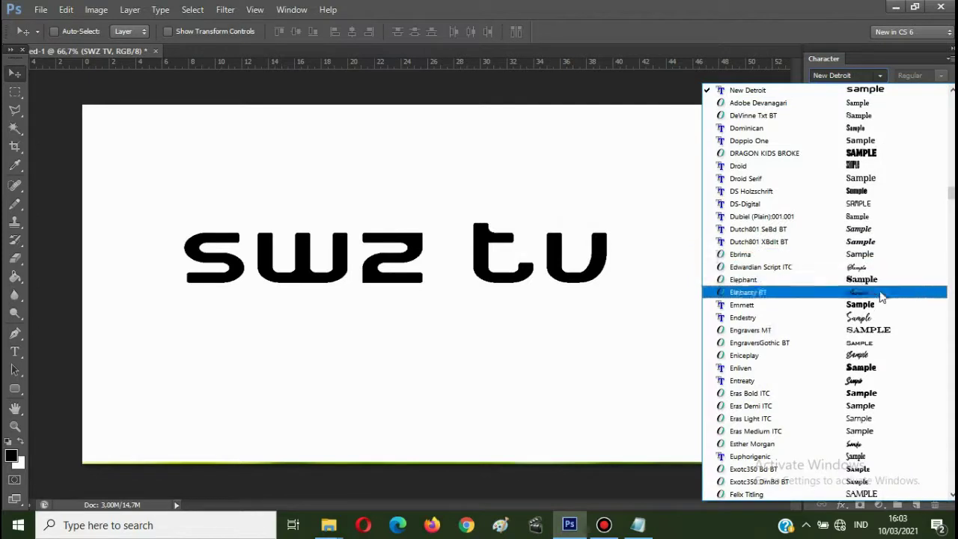
left_click(882, 333)
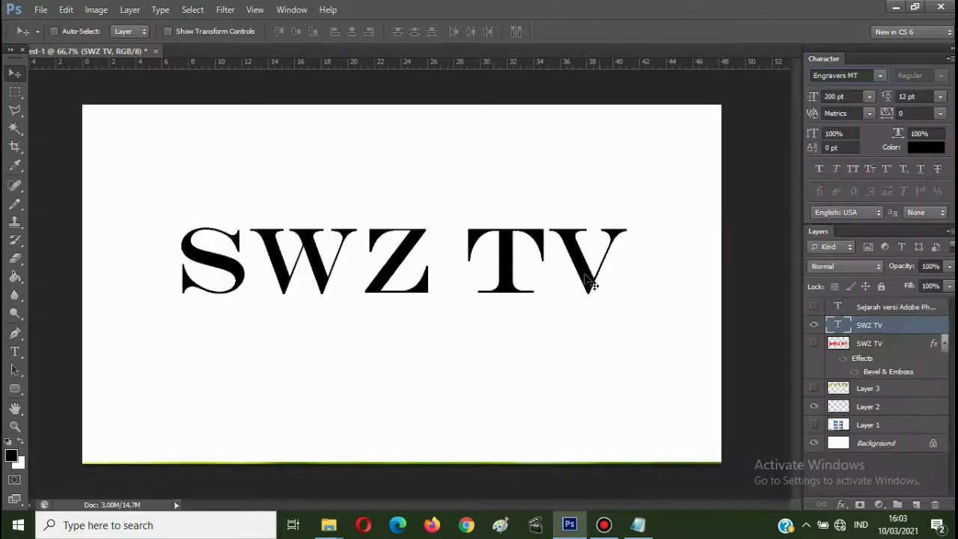
left_click_drag(573, 256, 609, 219)
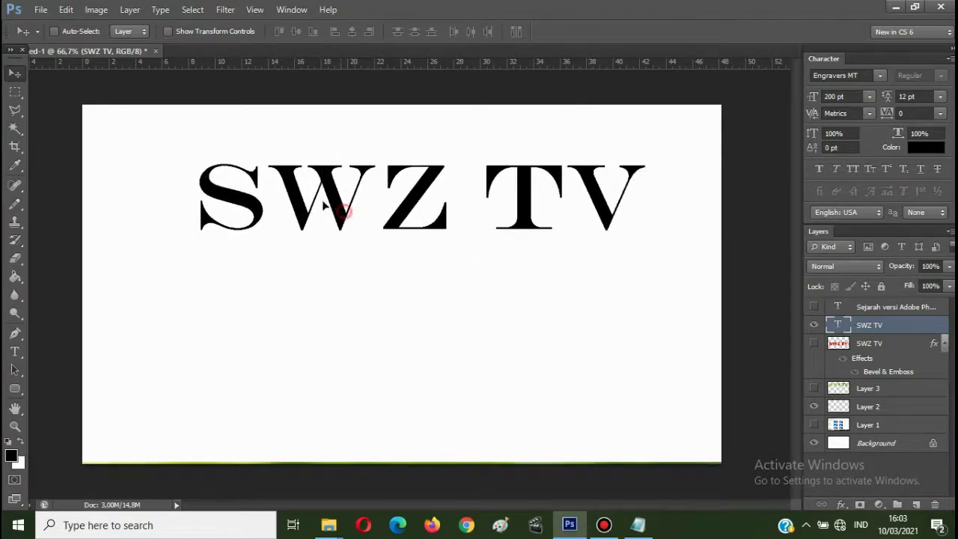
mouse_move(342, 207)
left_mouse_down()
mouse_move(303, 201)
mouse_move(328, 205)
mouse_move(335, 195)
left_mouse_up()
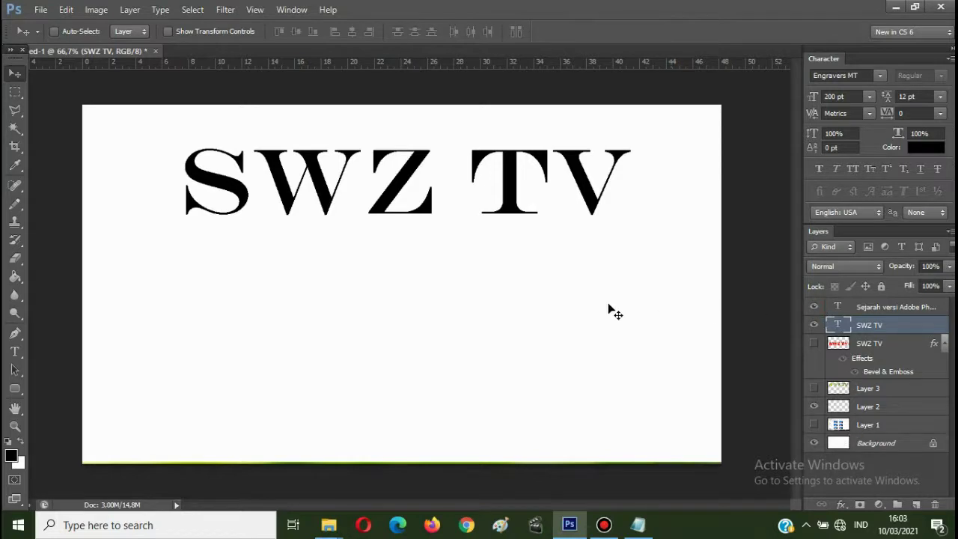
Show the Photoshop history paragraph layer, color its text black (000000), and move it beneath the left part of the heading
left_click(870, 310)
left_click(926, 146)
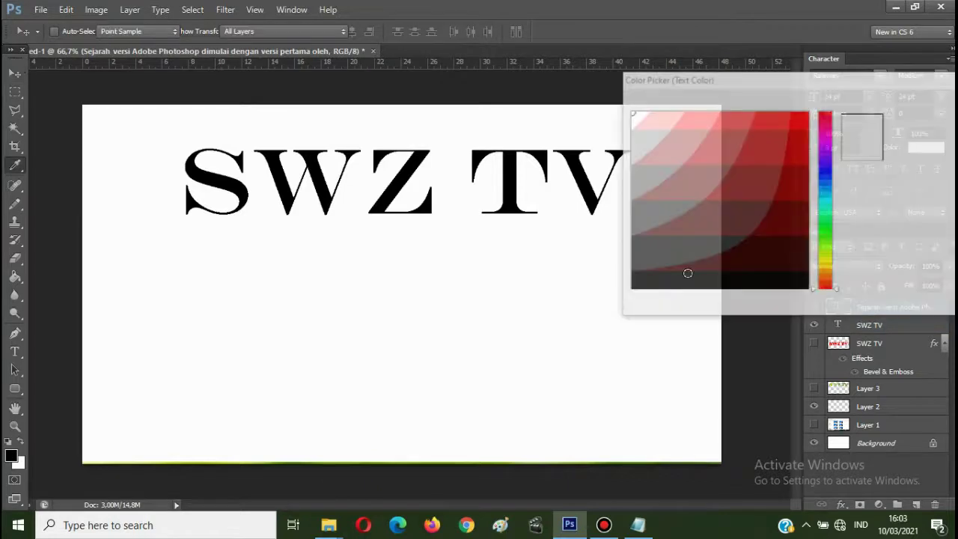
left_click(672, 281)
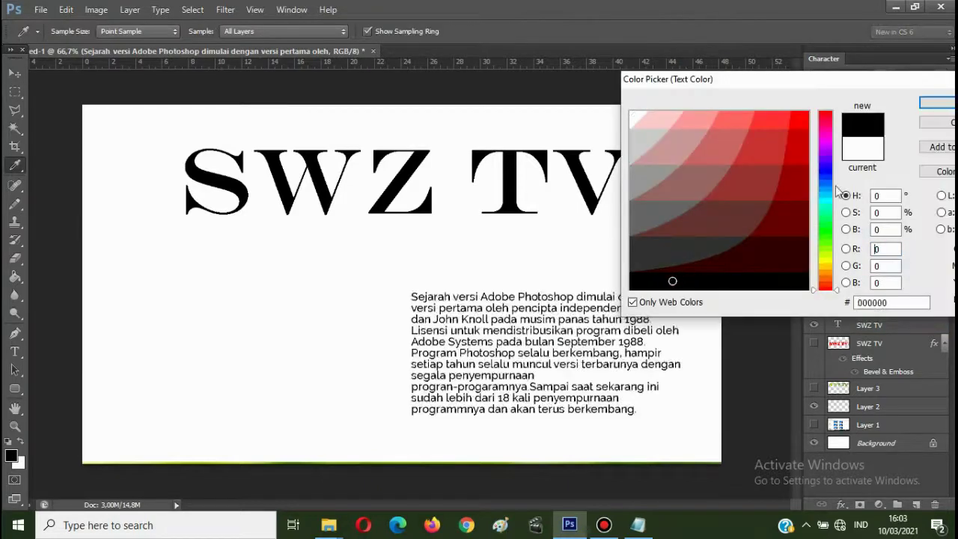
left_click(937, 102)
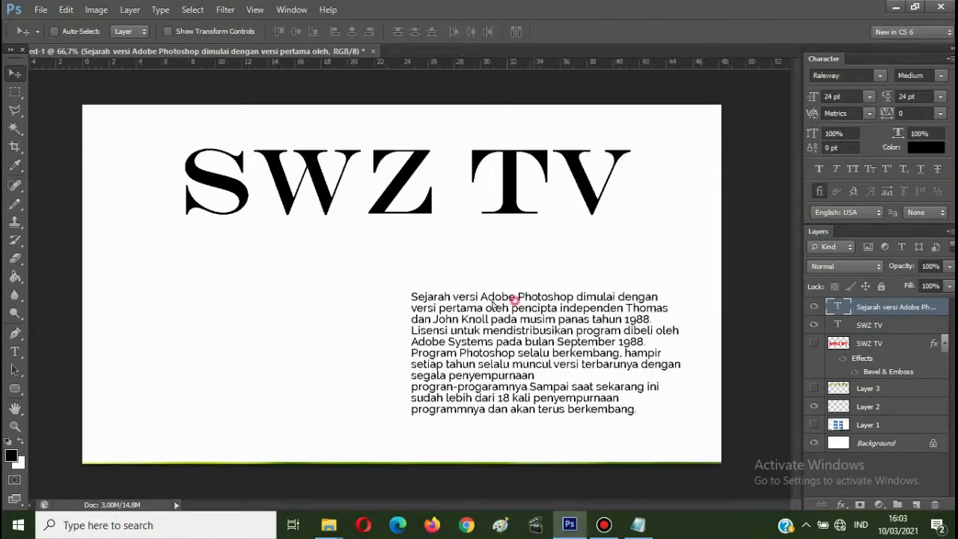
left_click_drag(503, 308, 275, 267)
Draw an empty paragraph text box to the right of the Photoshop history paragraph, beneath the heading's TV letters
left_click(14, 350)
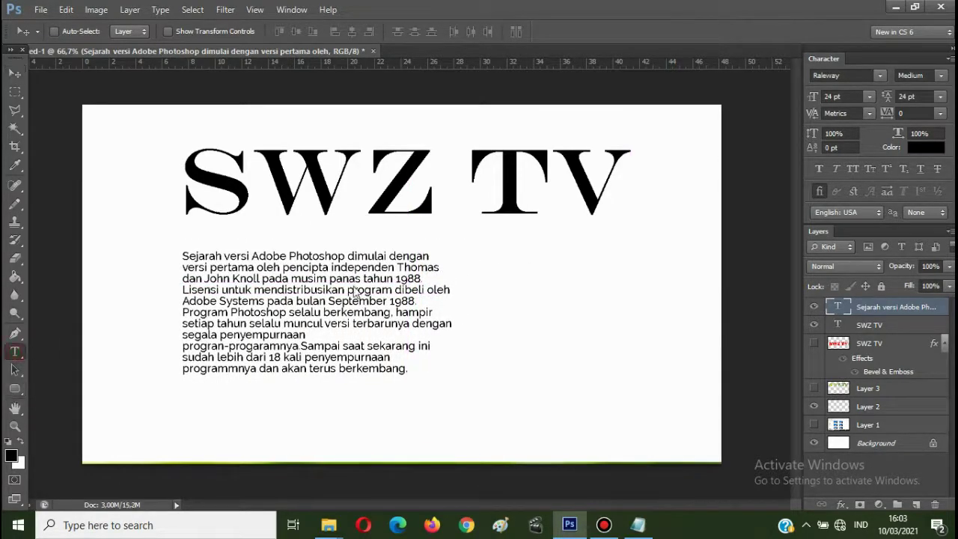
left_click_drag(475, 245, 687, 401)
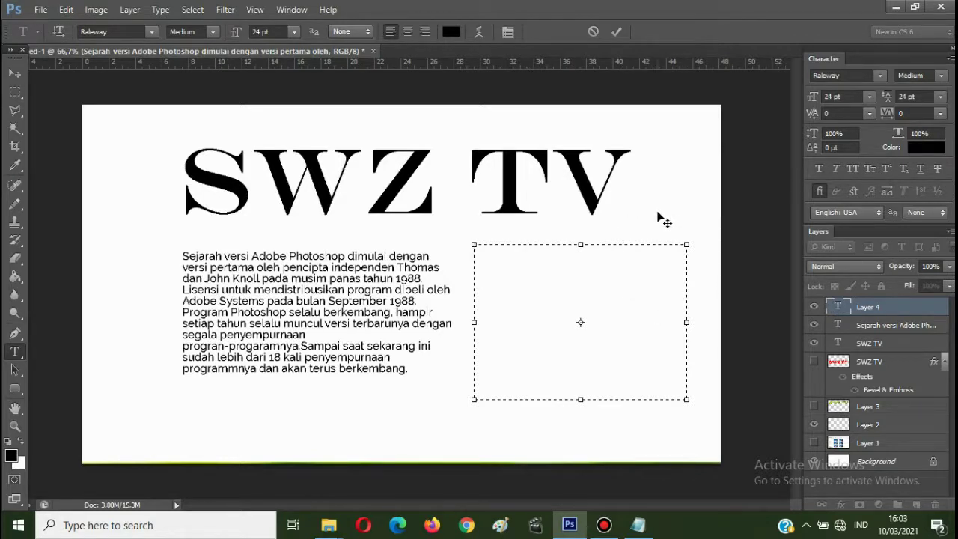
left_click(15, 74)
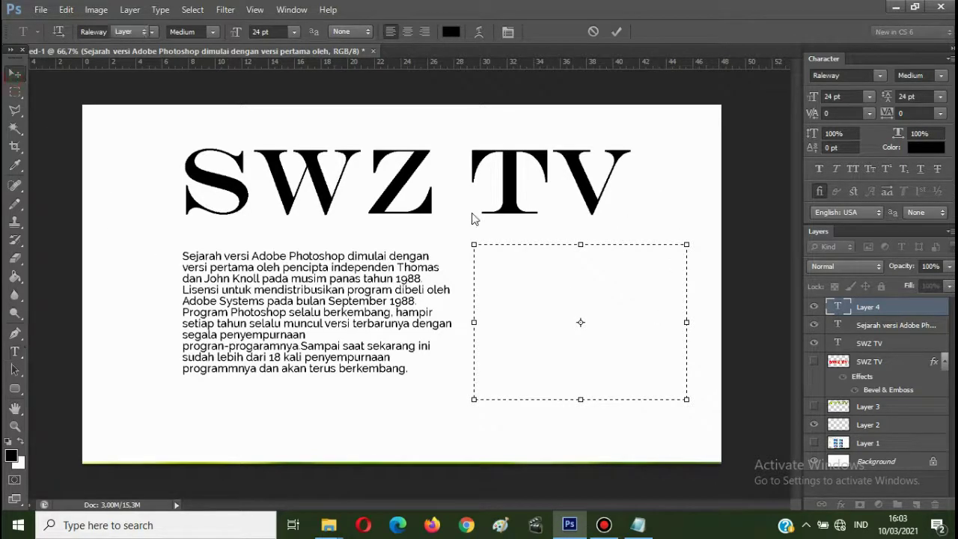
Move the black SWZ TV heading left and shift the Photoshop history paragraph to line up beneath the heading's left edge
left_click(327, 197)
left_click(386, 205)
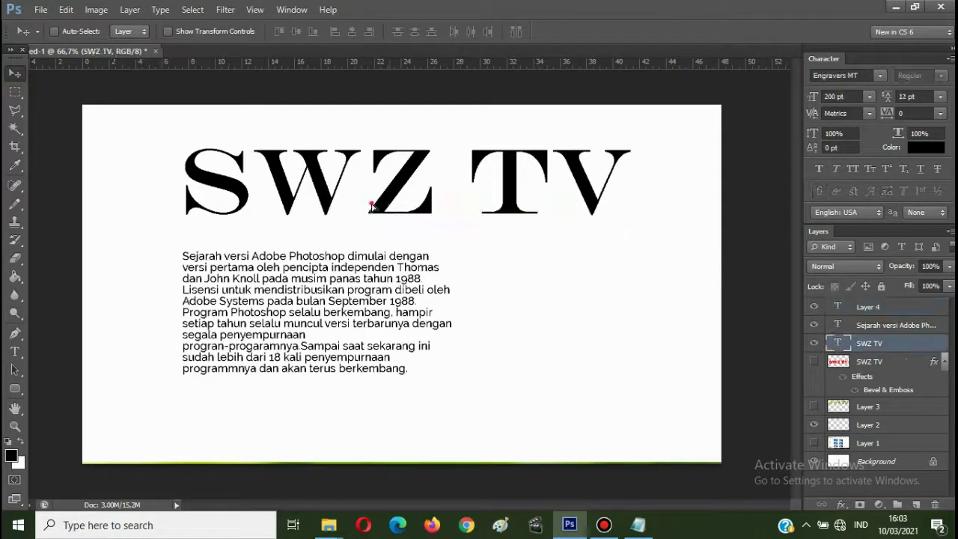
left_click_drag(372, 206, 305, 204)
right_click(312, 259)
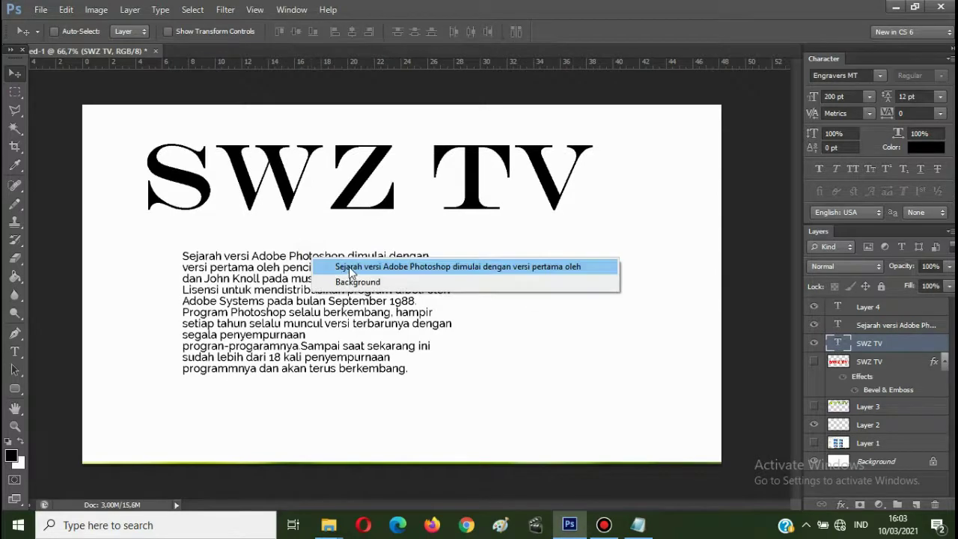
left_click(351, 268)
left_click_drag(351, 268, 314, 279)
Lower the SWZ TV heading slightly and raise the Photoshop history paragraph to sit directly beneath it
right_click(253, 195)
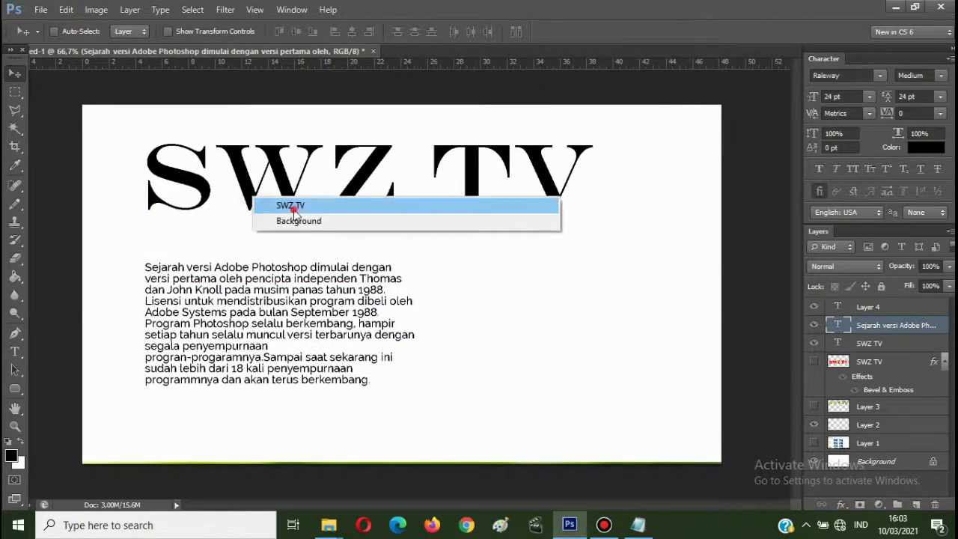
left_click(289, 201)
left_click_drag(293, 205, 289, 218)
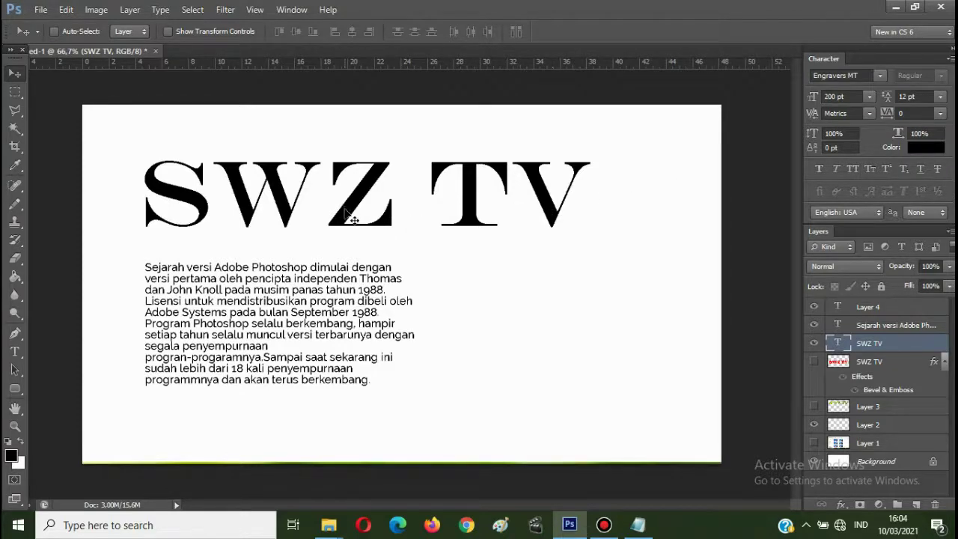
mouse_move(345, 213)
left_mouse_down()
mouse_move(344, 200)
mouse_move(347, 210)
left_mouse_up()
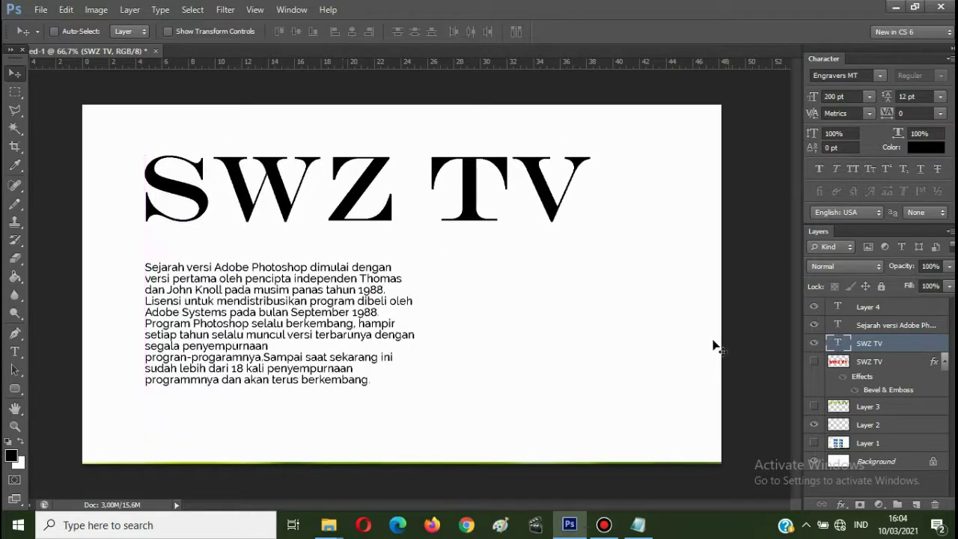
right_click(332, 298)
left_click(374, 306)
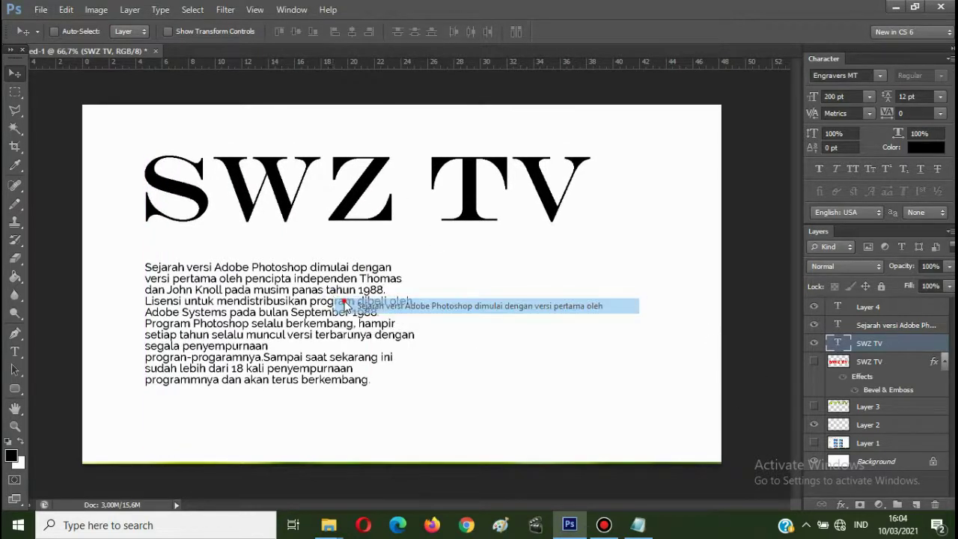
left_click_drag(348, 290, 347, 268)
Widen the history paragraph's text box to near the canvas's right edge, reflowing it to five lines, and shorten its height
left_click(15, 352)
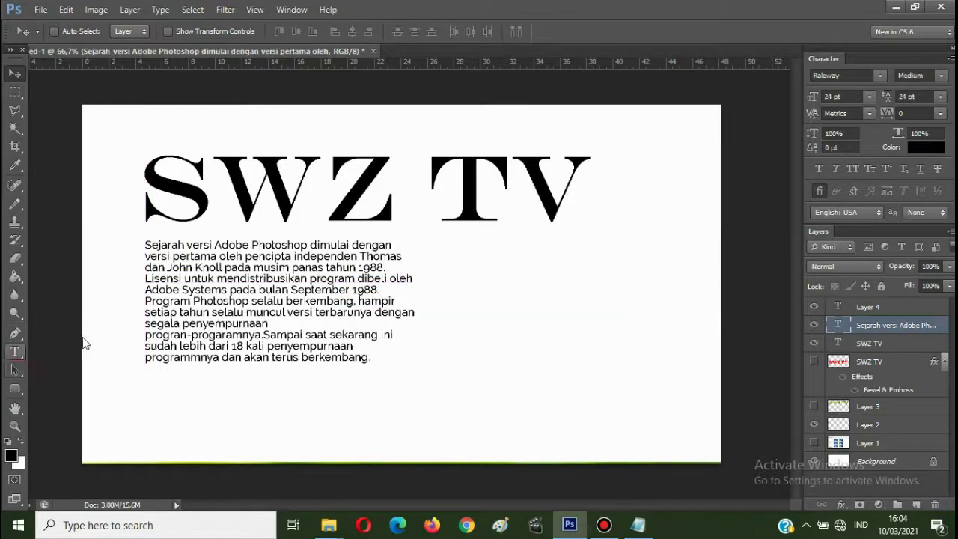
left_click(308, 312)
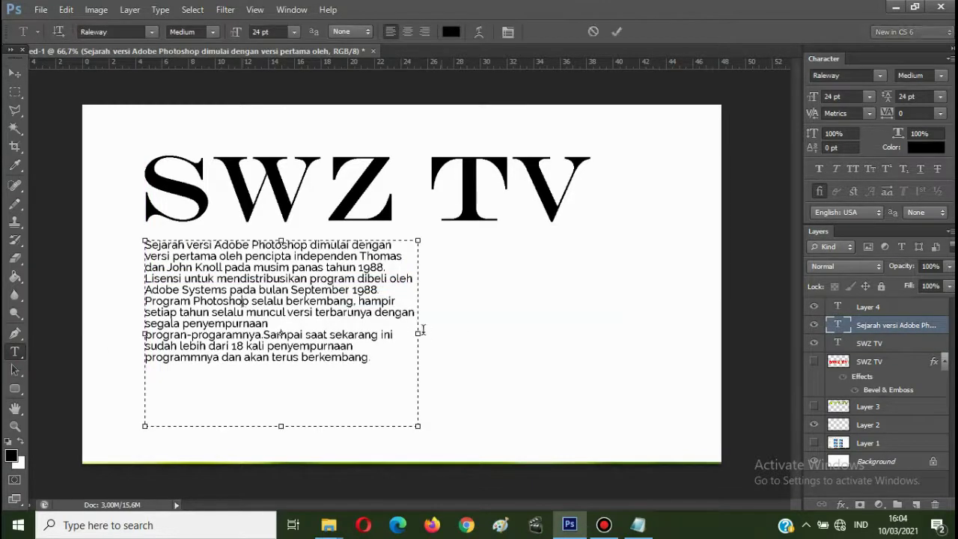
left_click_drag(418, 333, 673, 322)
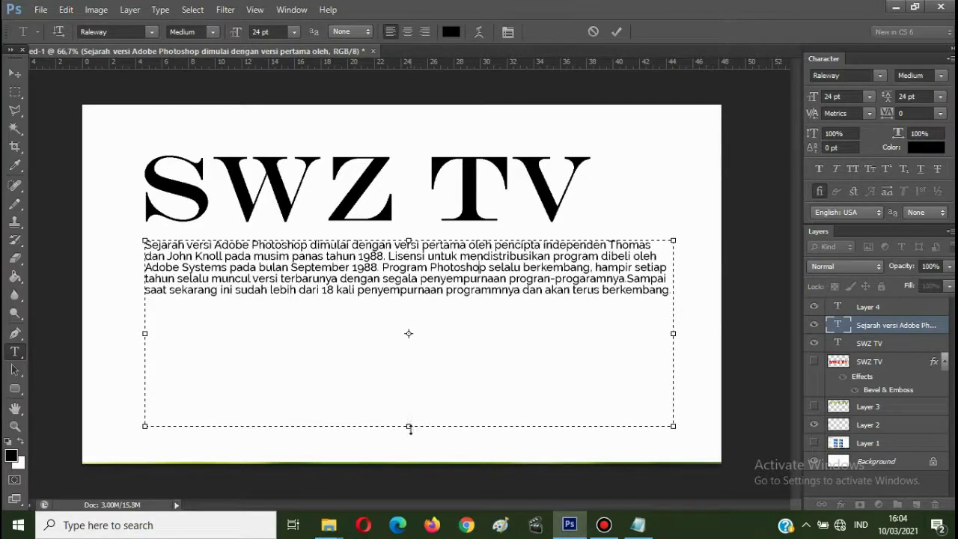
left_click_drag(410, 428, 428, 324)
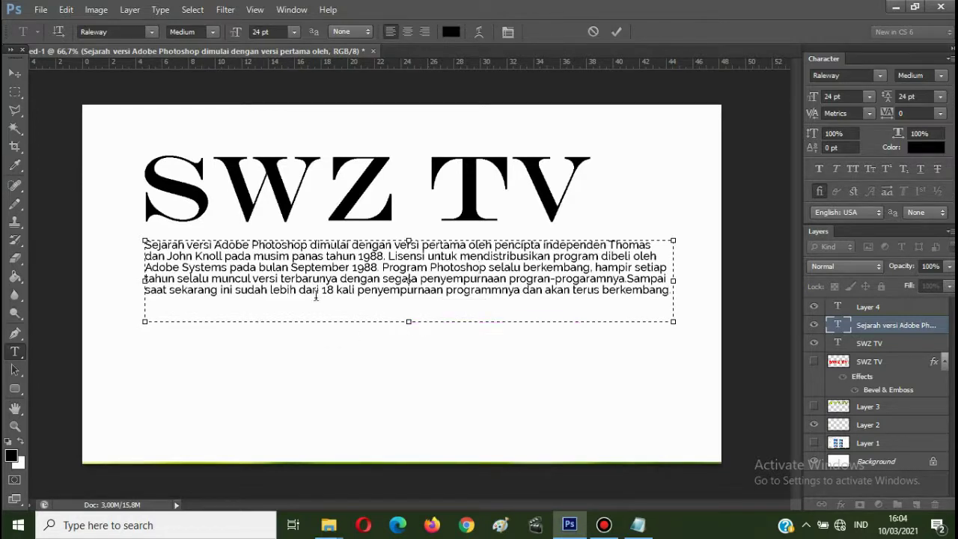
left_click(14, 73)
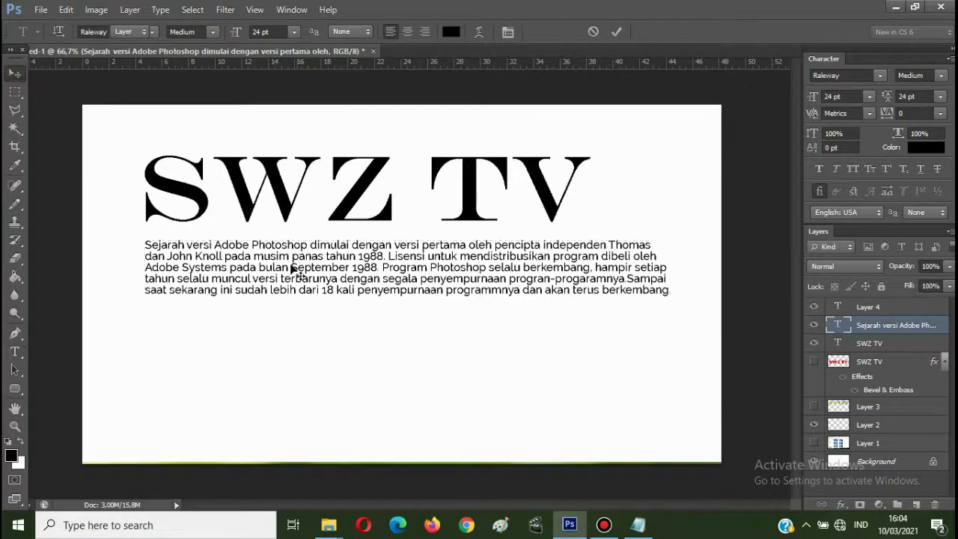
Move the widened paragraph down and slightly left, and lower the SWZ TV heading to align with its left edge
left_click(321, 274)
left_click_drag(345, 297, 338, 325)
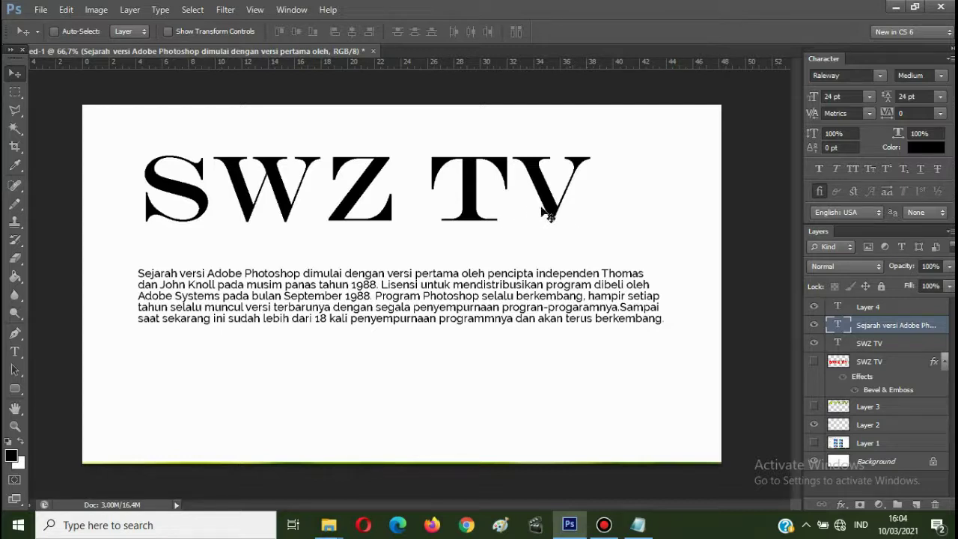
right_click(470, 218)
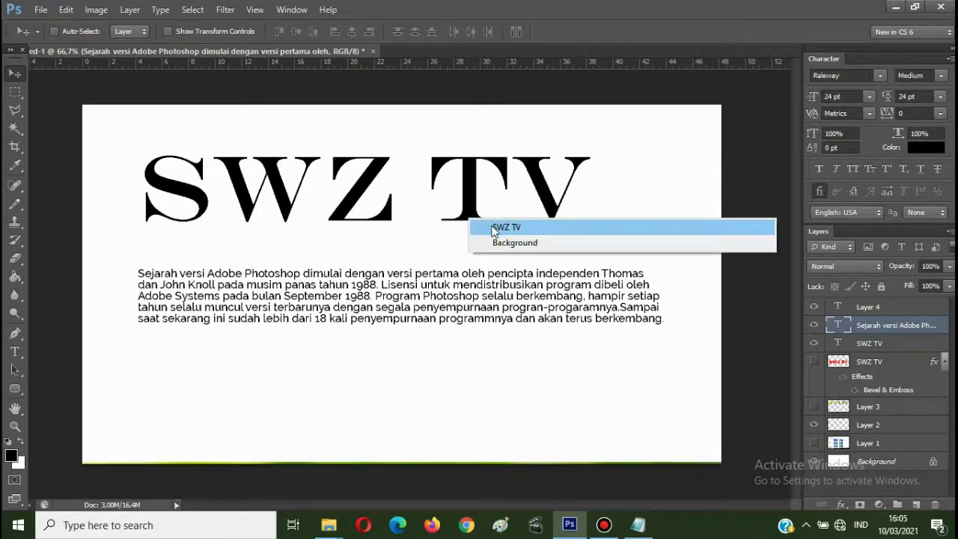
left_click(483, 224)
left_click_drag(469, 216, 464, 235)
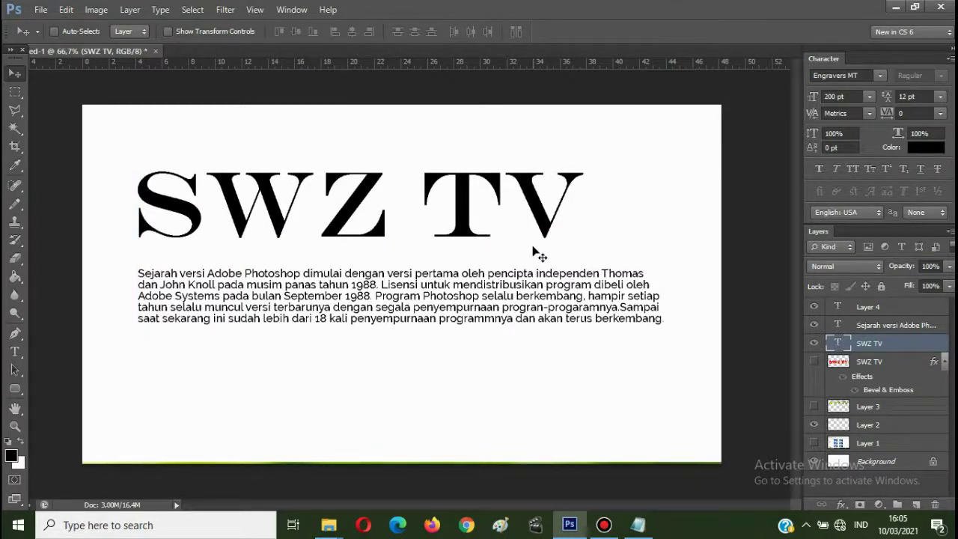